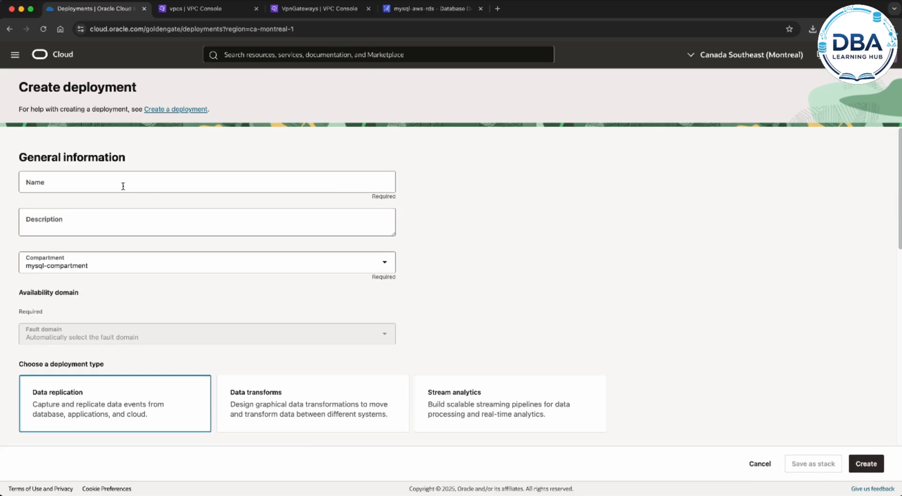
Name the deployment mysql-gg and choose MySQL as its technology
left_click(92, 187)
type("mysql-gg")
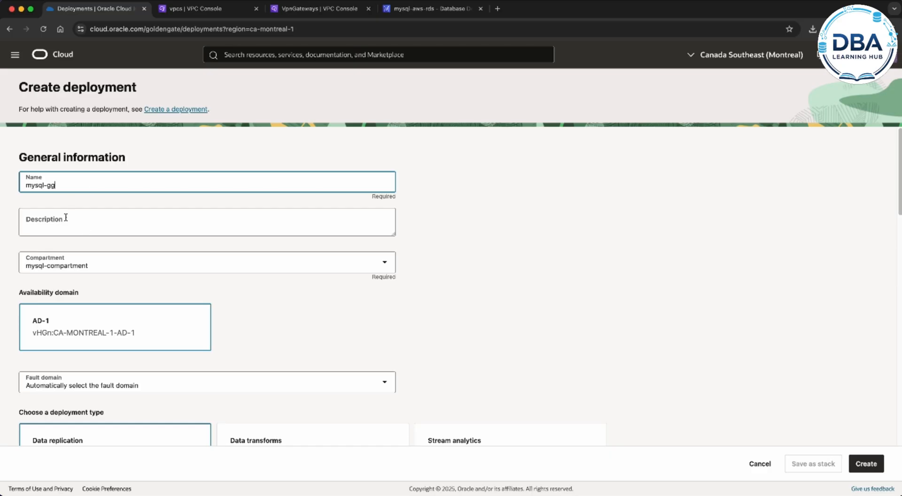
scroll(91, 225, "down", 1)
scroll(100, 271, "down", 3)
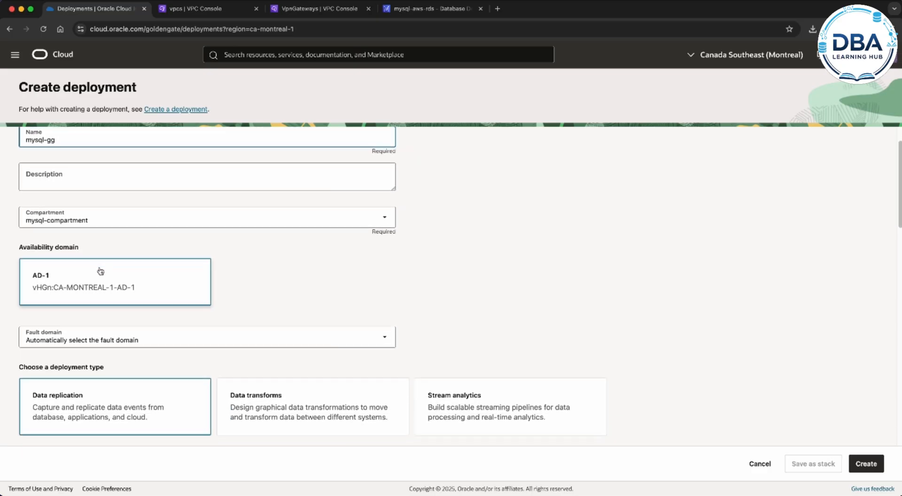
scroll(73, 311, "down", 3)
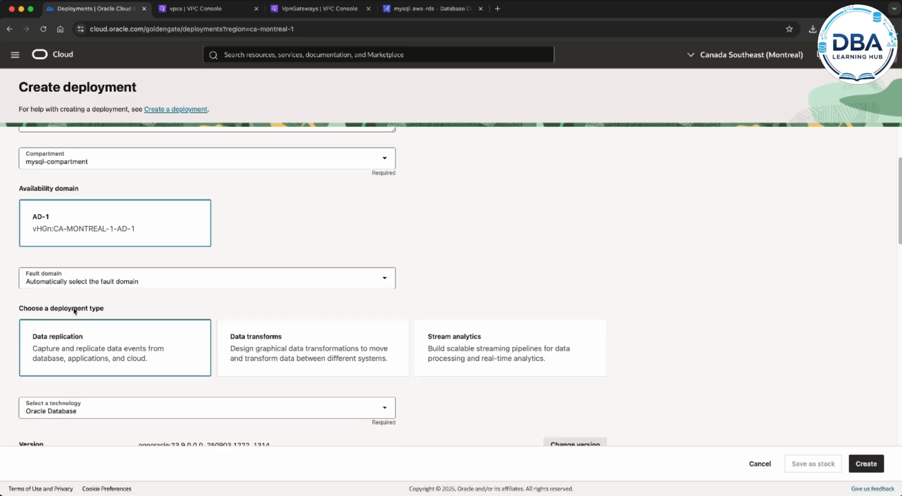
scroll(134, 275, "down", 5)
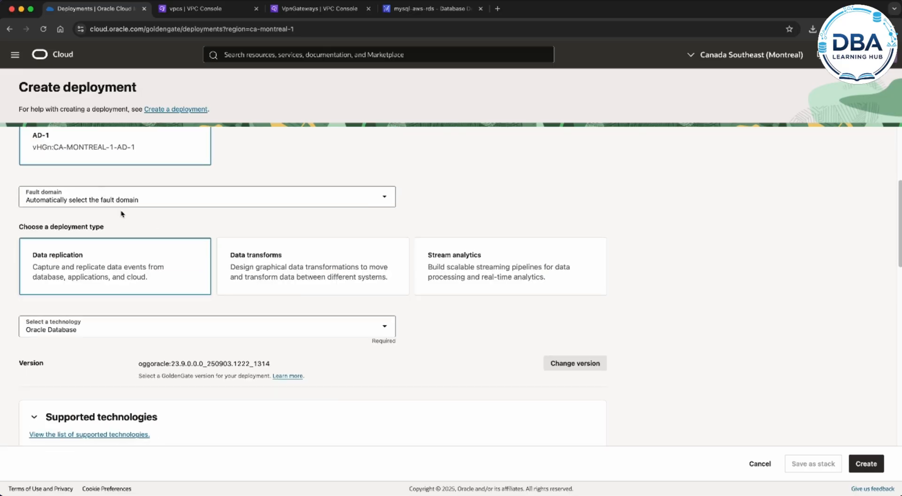
scroll(74, 284, "down", 4)
left_click(51, 256)
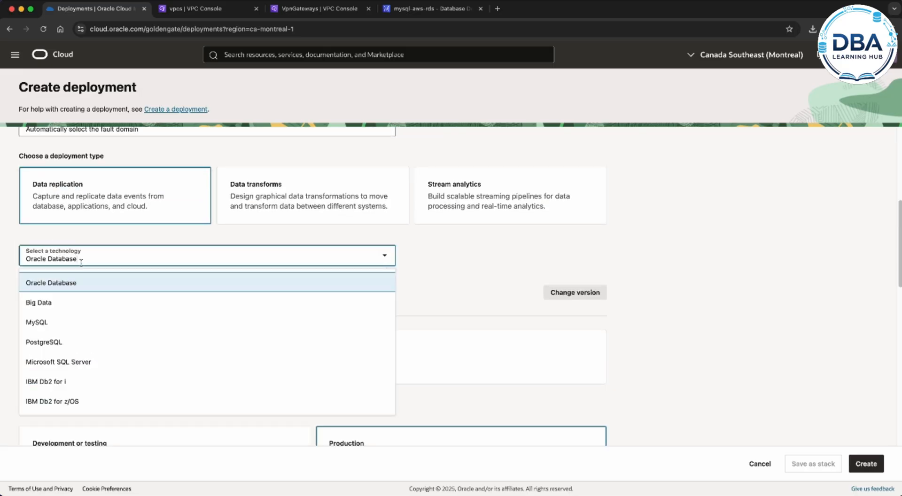
left_click(49, 318)
Select the Development or testing size (1 OCPU) for the deployment
scroll(115, 307, "down", 1)
scroll(117, 307, "down", 1)
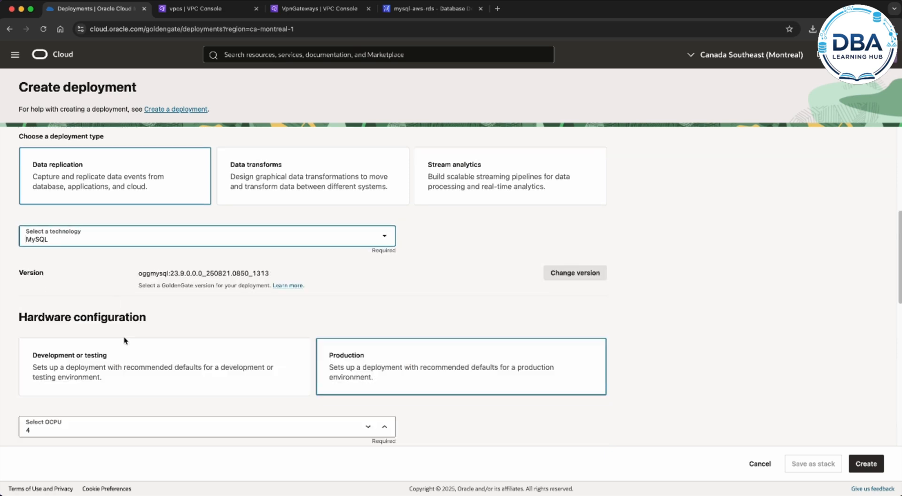
scroll(110, 319, "down", 1)
left_click(108, 430)
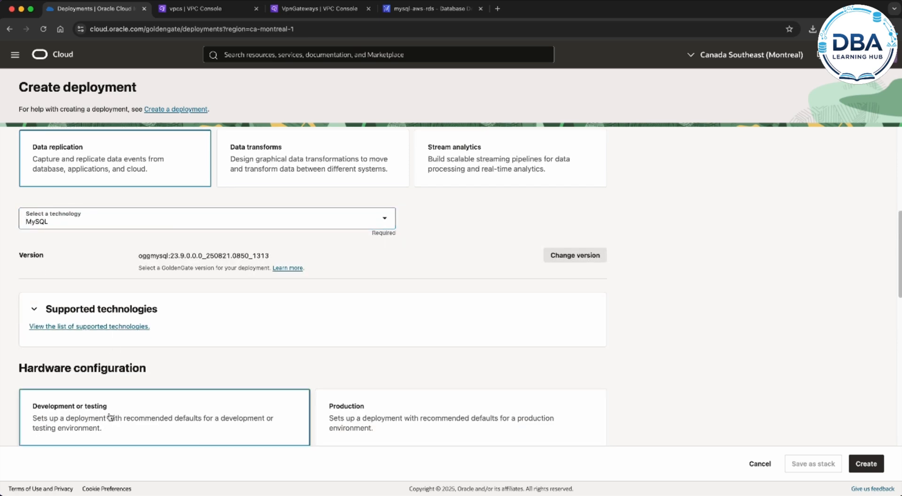
scroll(150, 304, "down", 10)
scroll(150, 304, "up", 7)
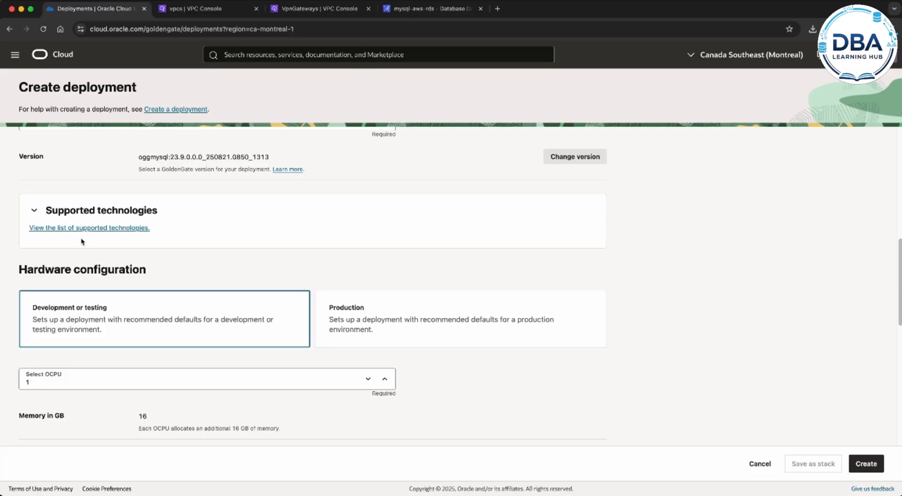
scroll(147, 209, "up", 1)
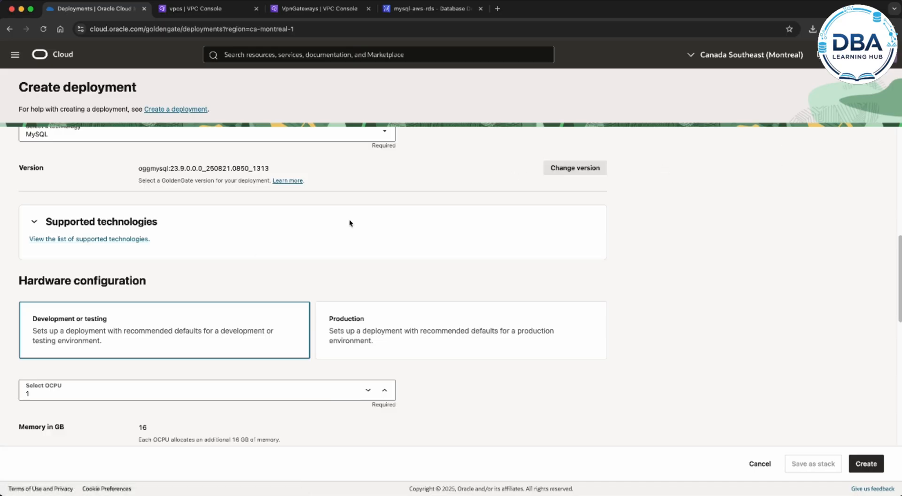
scroll(144, 333, "down", 6)
scroll(122, 311, "up", 2)
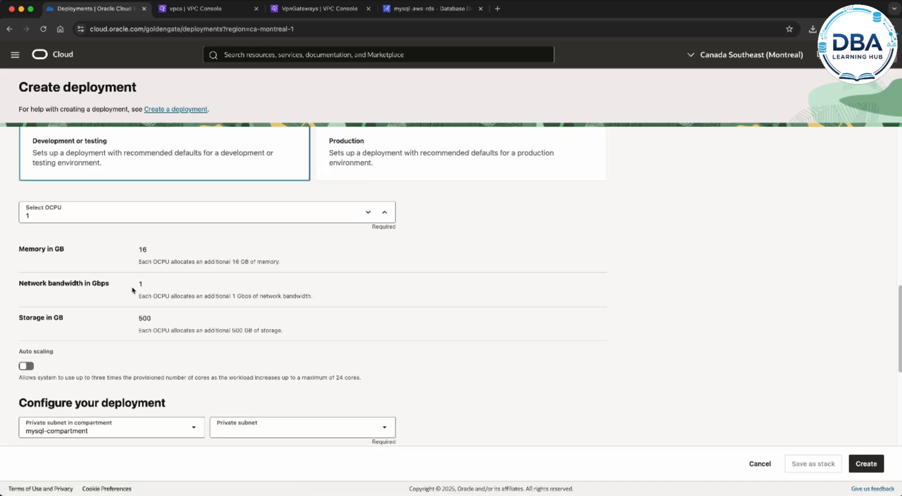
scroll(140, 315, "up", 1)
scroll(94, 300, "down", 1)
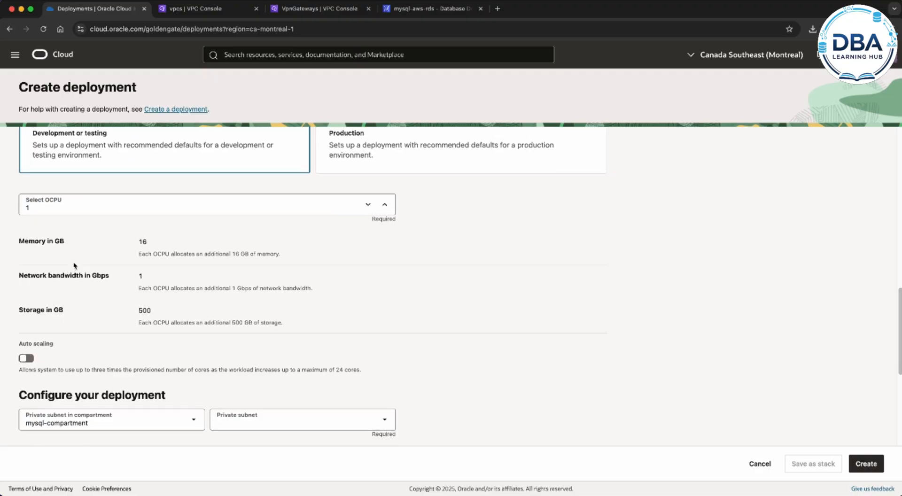
scroll(74, 262, "up", 1)
scroll(123, 351, "down", 1)
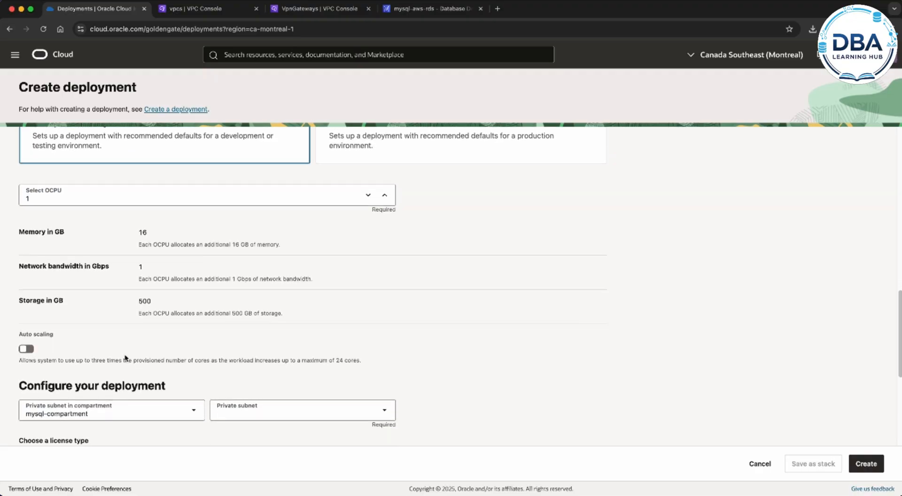
Place the deployment in the mysql-oci-vcn private subnet and name the instance gginstance
scroll(132, 368, "down", 2)
left_click(256, 319)
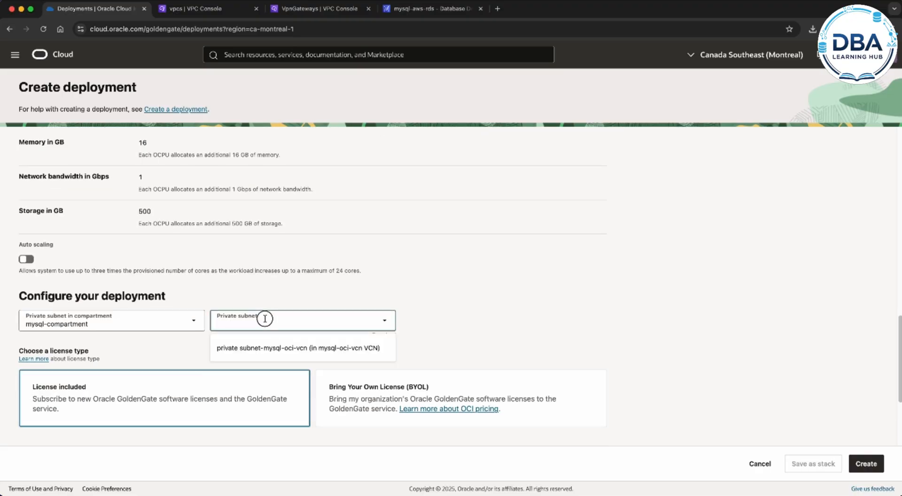
left_click(265, 348)
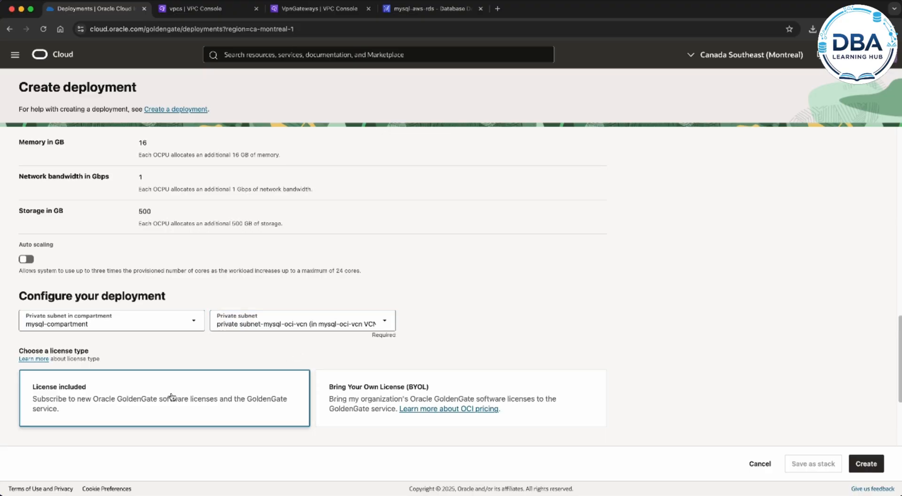
scroll(51, 296, "down", 2)
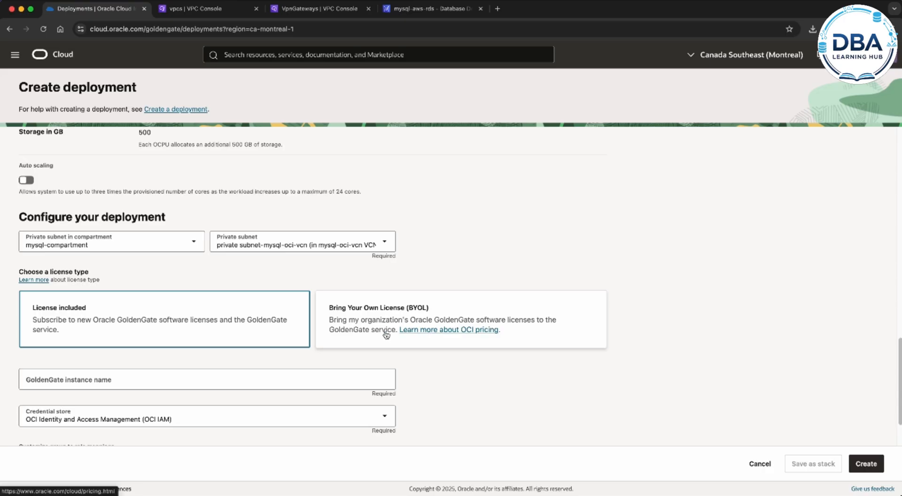
scroll(235, 372, "down", 2)
left_click(91, 311)
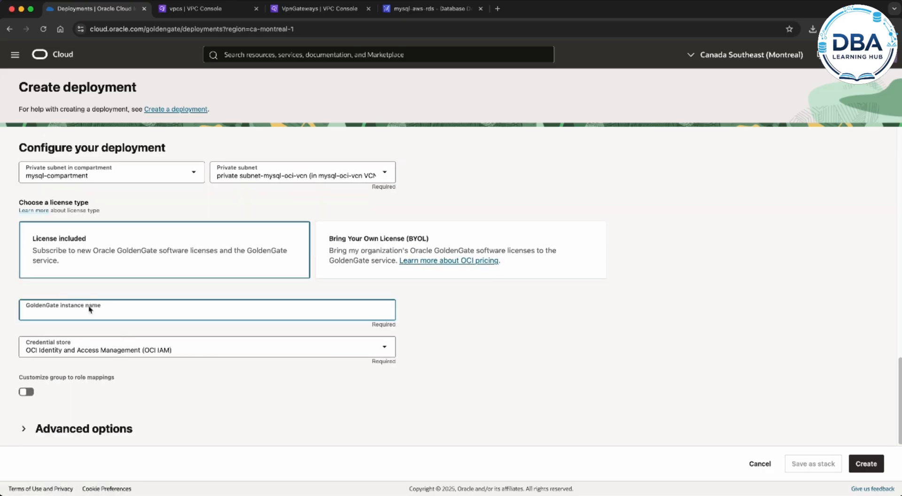
type("gginstance")
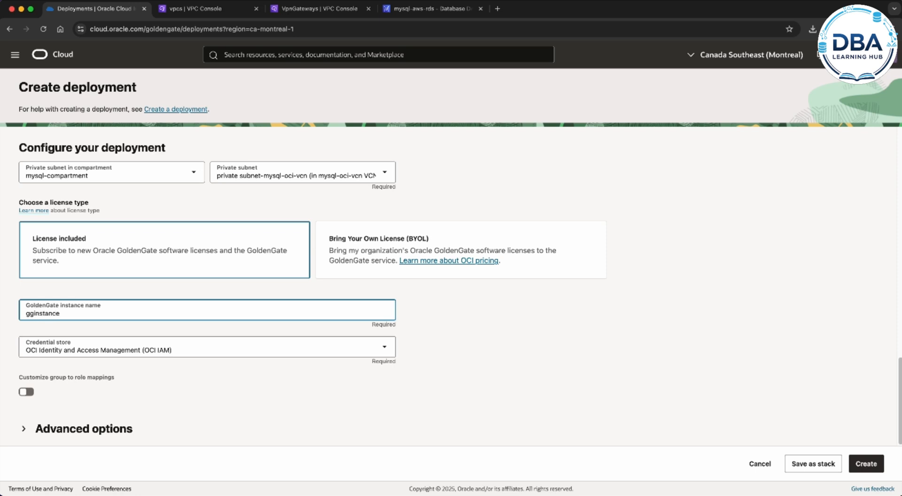
Use the GoldenGate credential store with administrator username oggadmin
left_click(83, 350)
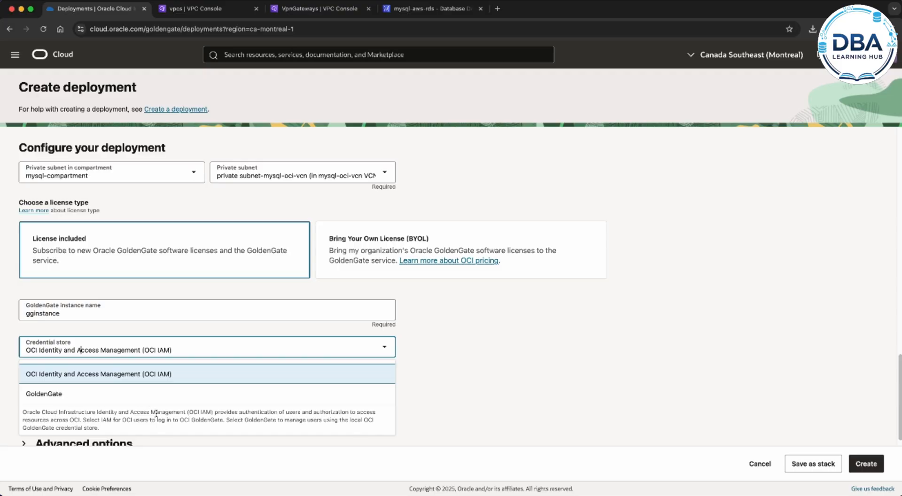
left_click(44, 393)
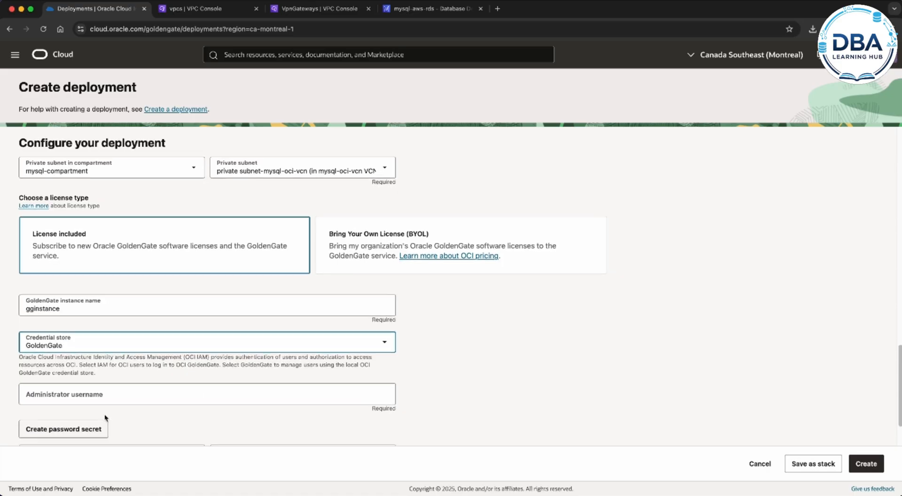
scroll(104, 413, "down", 3)
left_click(100, 338)
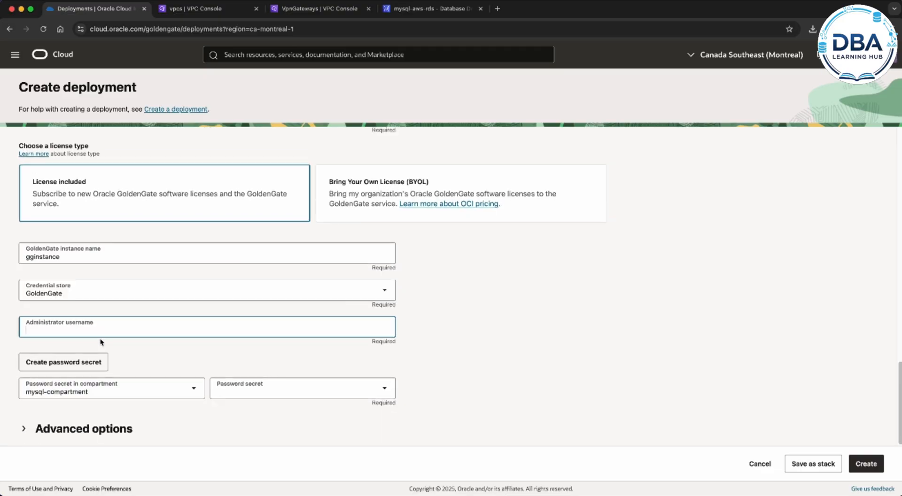
type("oggadmin")
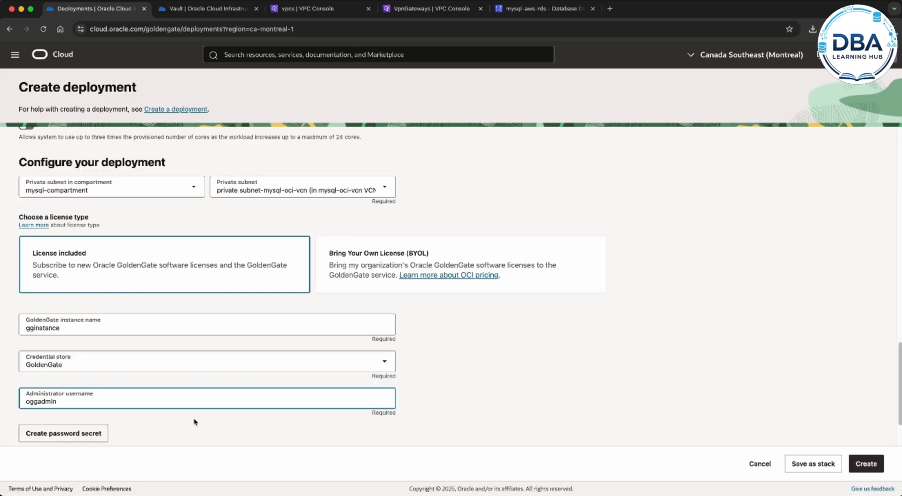
scroll(194, 421, "down", 3)
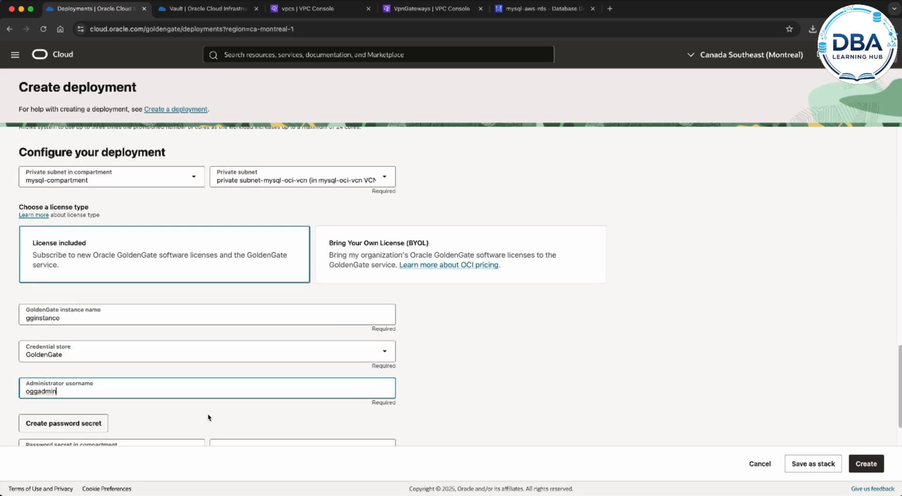
left_click(250, 385)
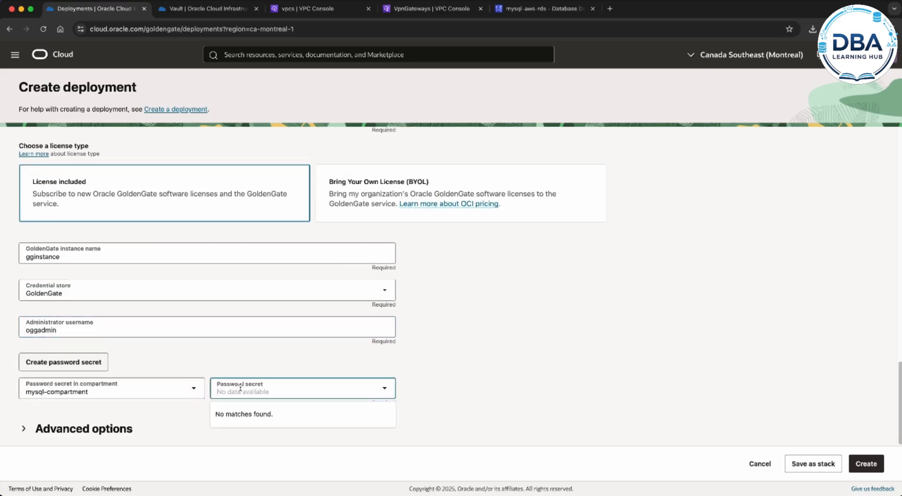
Start a new password secret ggpassword stored in MyVault and encrypted with MyKey
left_click(63, 361)
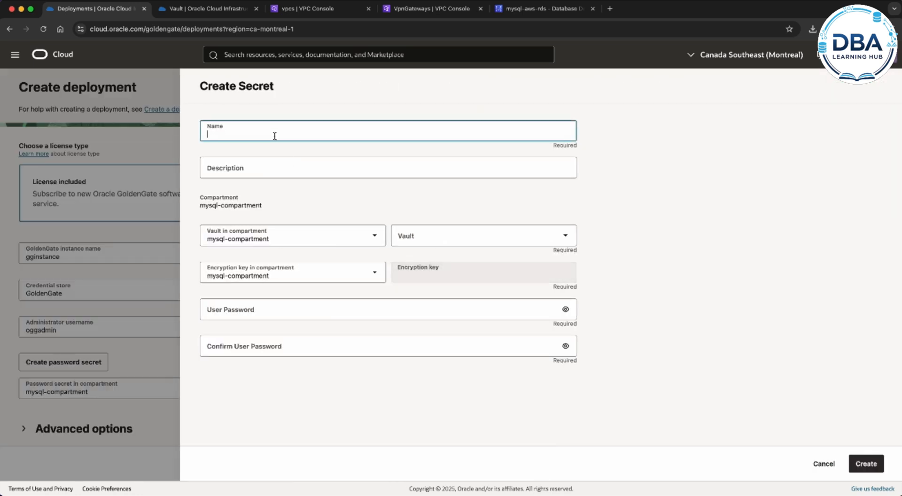
type("ggpassword")
left_click(471, 232)
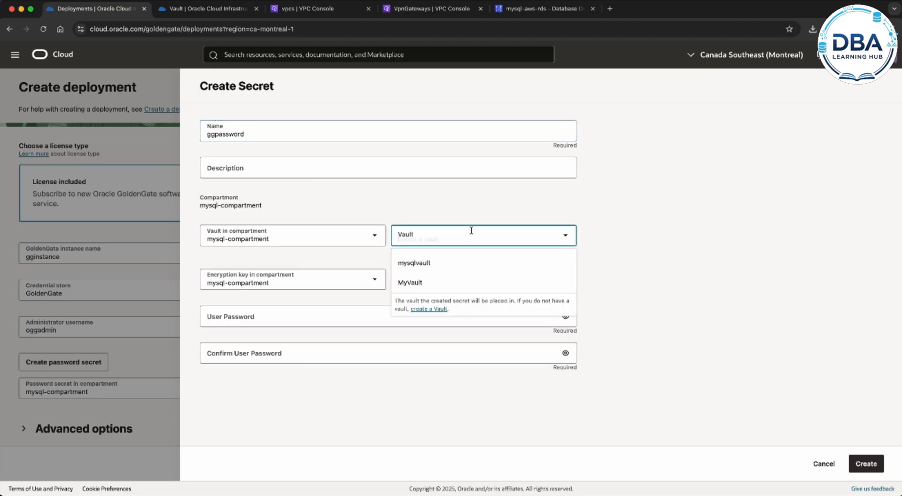
left_click(442, 281)
left_click(419, 271)
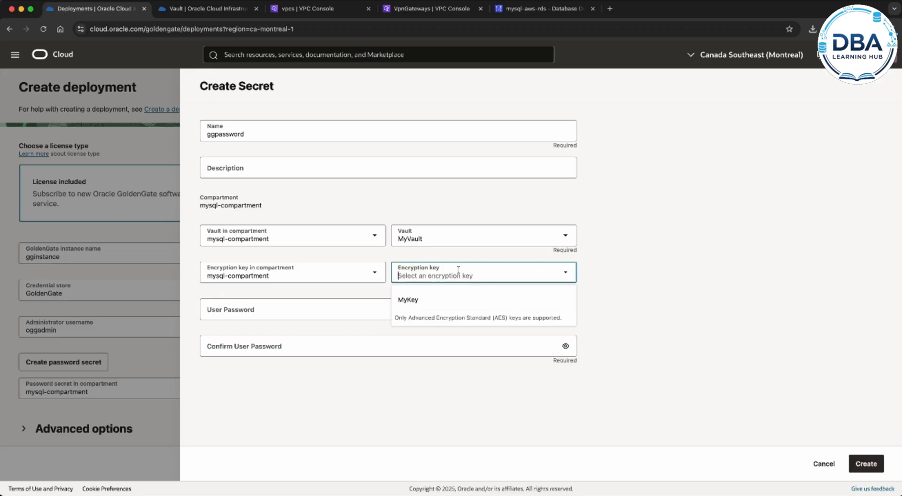
left_click(431, 301)
Enter and confirm the secret's password, then create the ggpassword secret
left_click(241, 311)
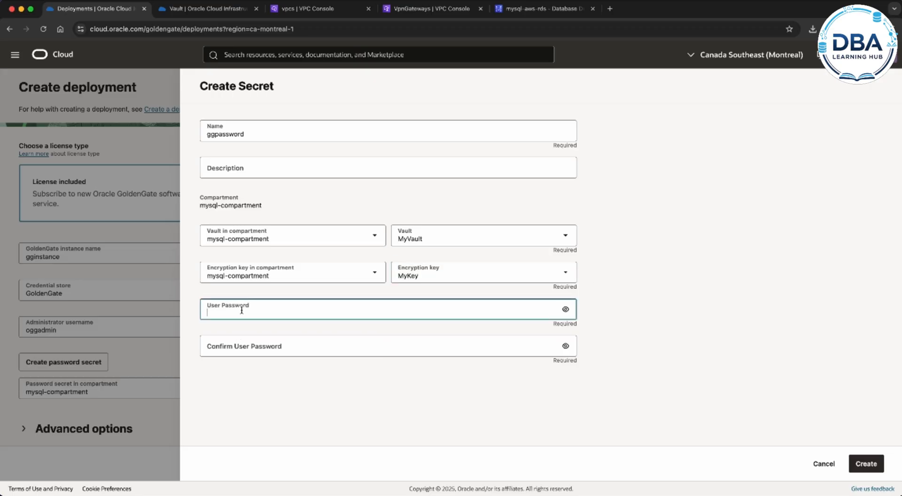
type("W")
left_click(564, 314)
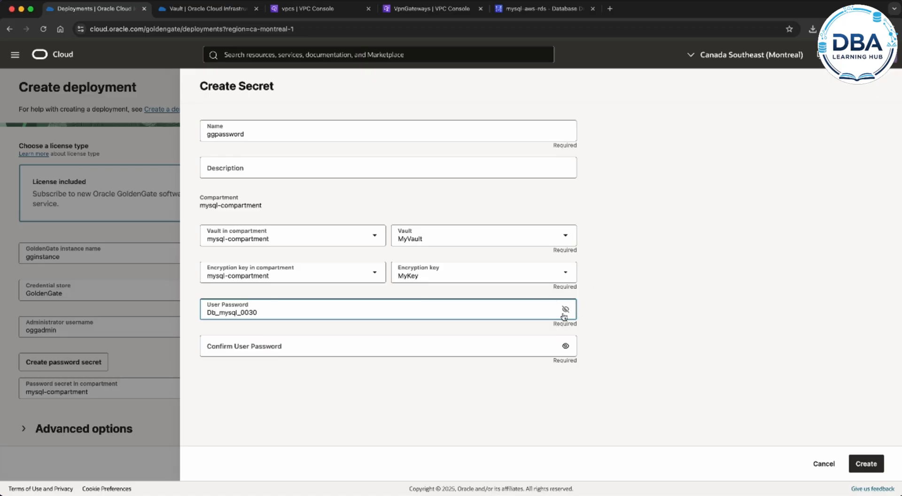
left_click(305, 348)
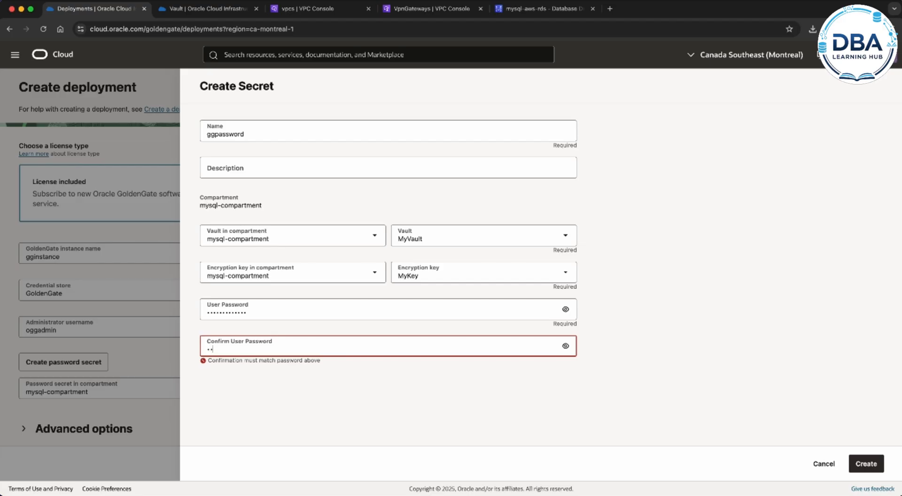
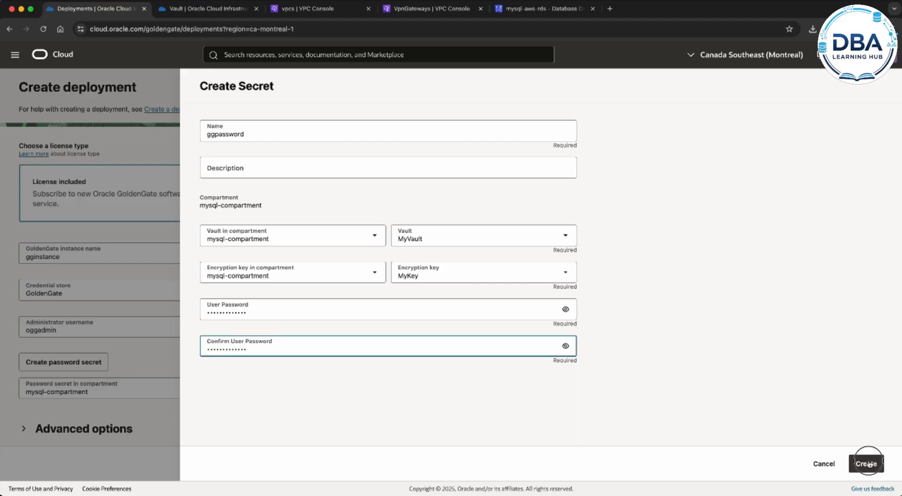
left_click(865, 463)
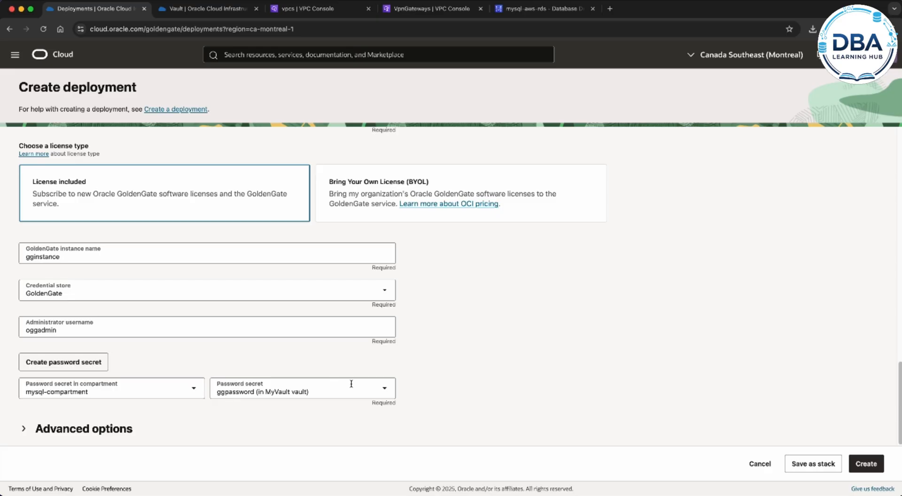
Enable GoldenGate console public access via public subnet-mysql-oci-vcn and create the deployment
left_click(55, 436)
scroll(123, 412, "down", 4)
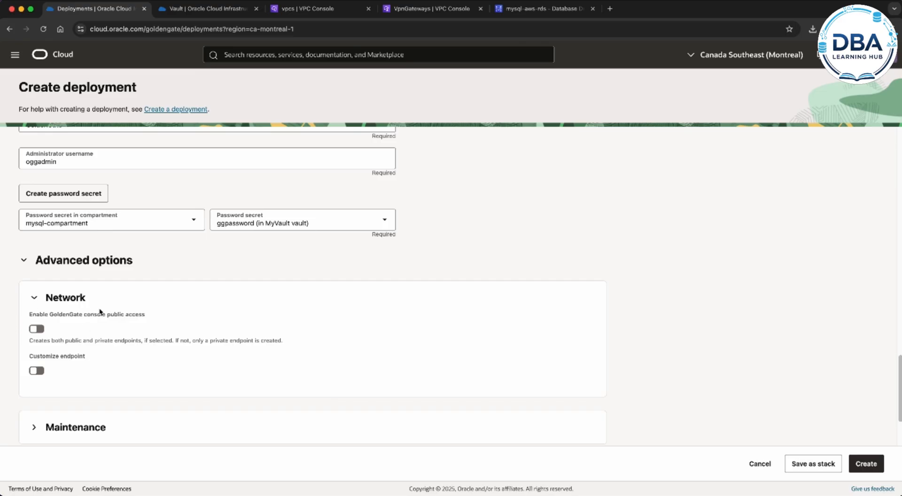
scroll(104, 310, "down", 1)
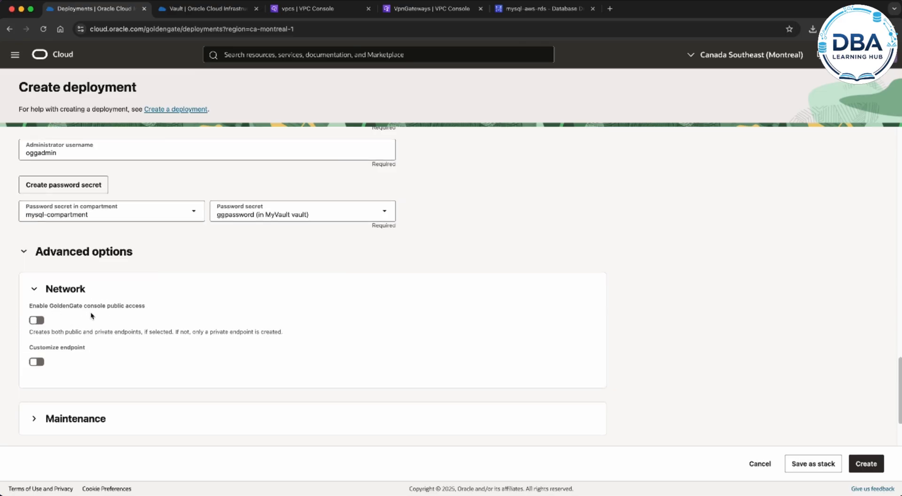
left_click(36, 321)
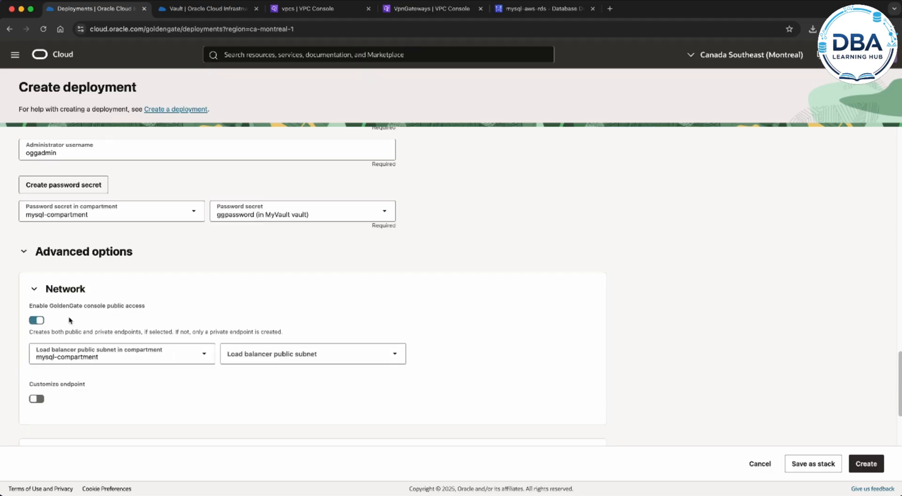
left_click(294, 361)
left_click(289, 378)
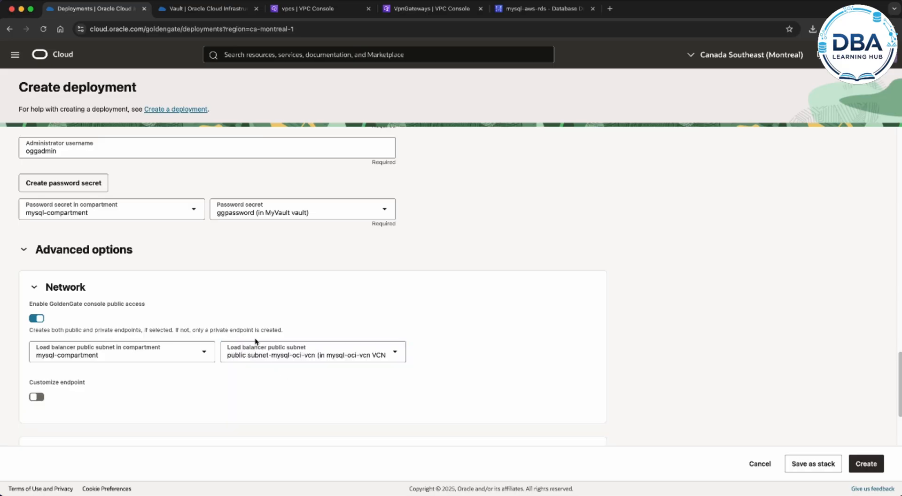
scroll(280, 297, "down", 5)
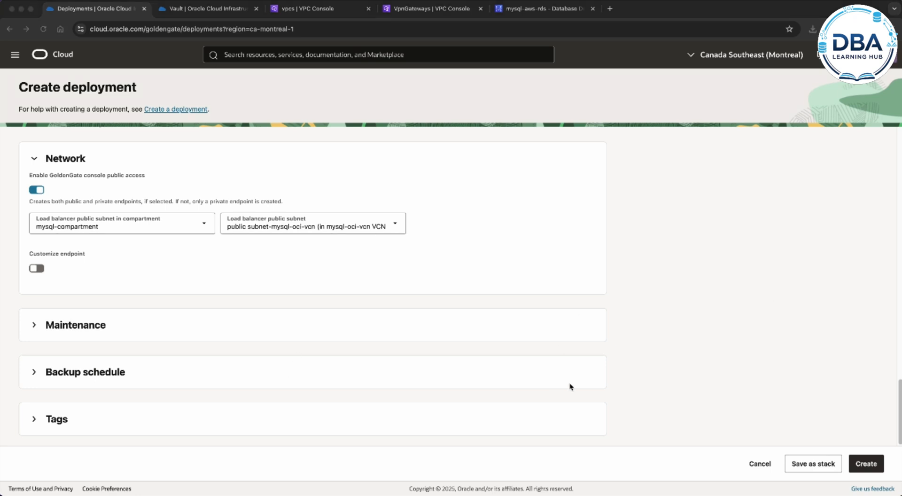
left_click(865, 464)
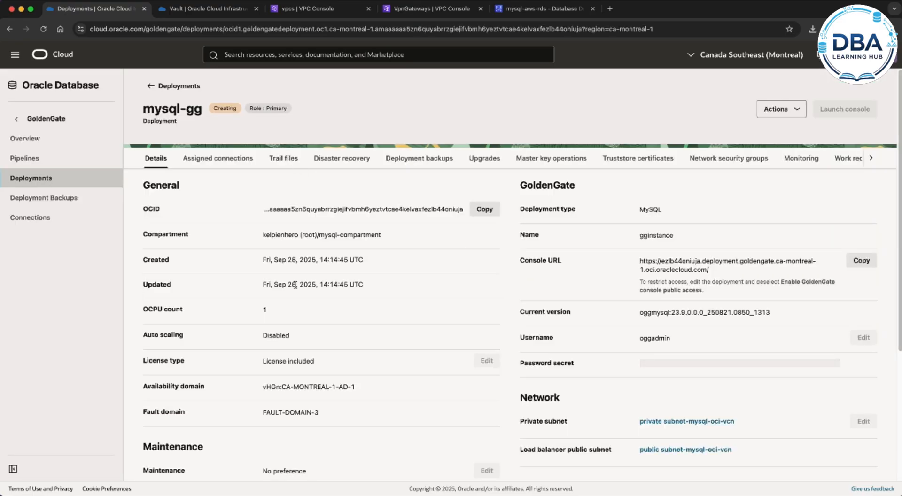
Scroll through the mysql-gg deployment's Details tab while it is still Creating
scroll(371, 235, "down", 3)
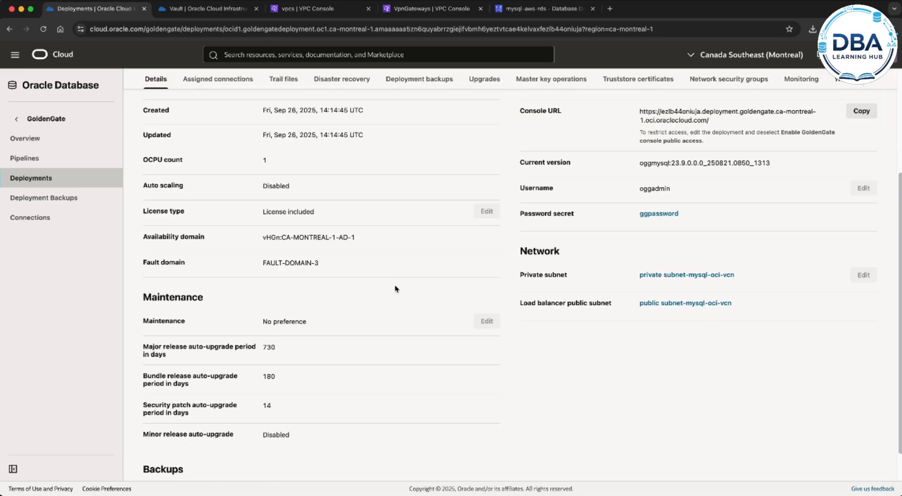
scroll(395, 234, "up", 3)
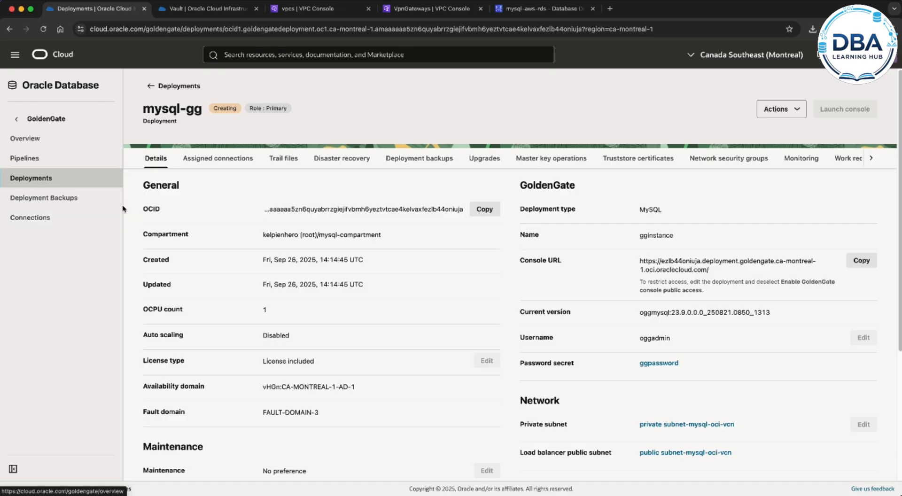
Start a new connection named AWS_MySQL of type Amazon RDS for MySQL
left_click(53, 220)
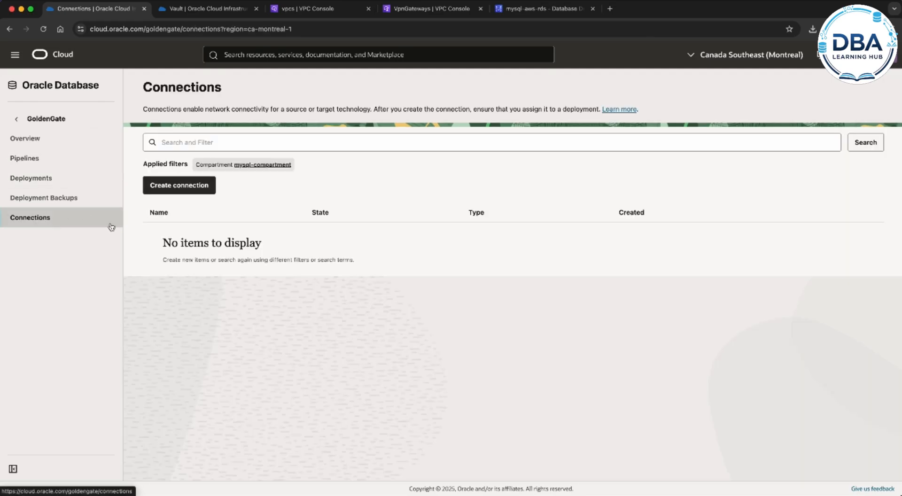
left_click(185, 188)
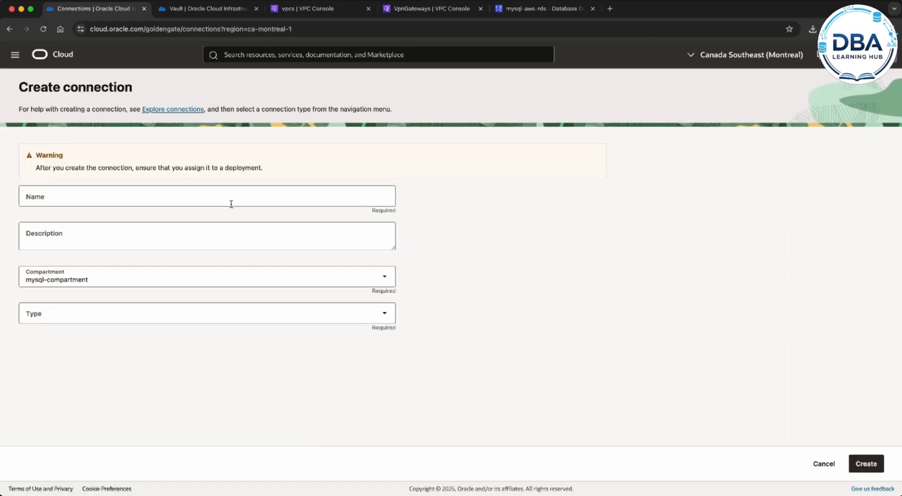
left_click(213, 201)
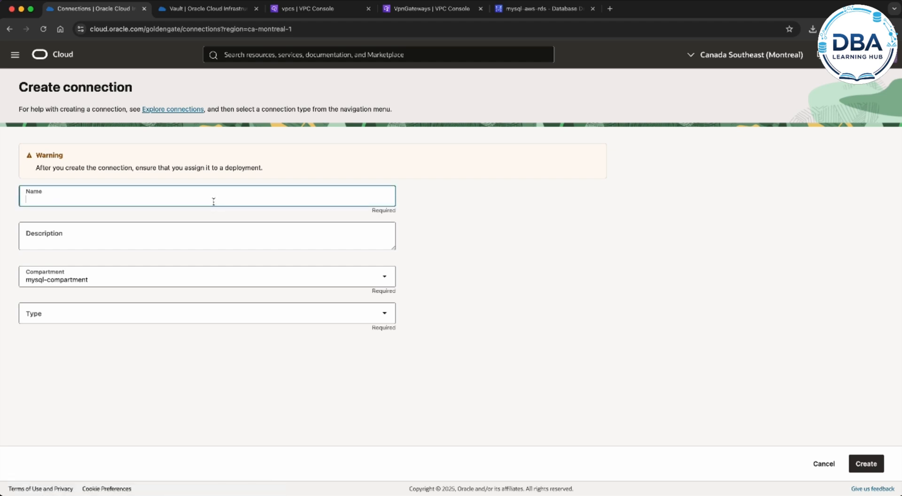
type("AWS_MySQL")
left_click(60, 314)
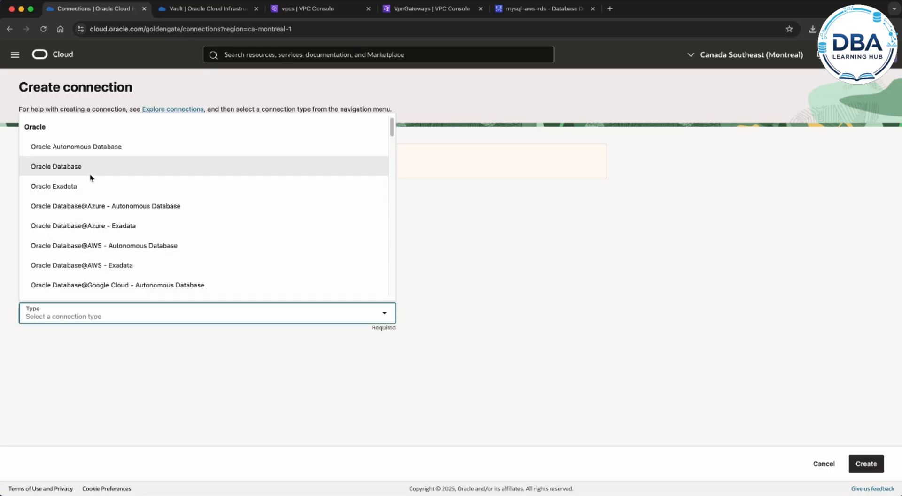
scroll(118, 258, "down", 6)
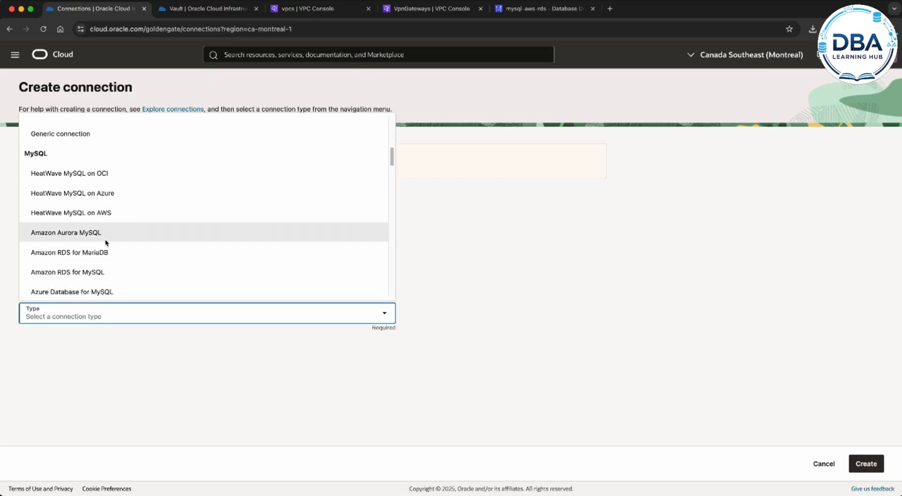
scroll(115, 225, "down", 1)
scroll(146, 262, "up", 8)
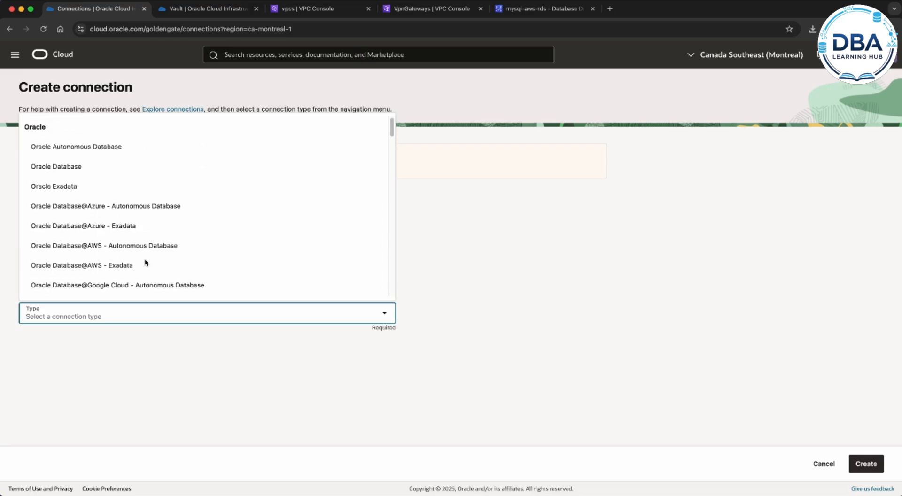
scroll(108, 233, "down", 12)
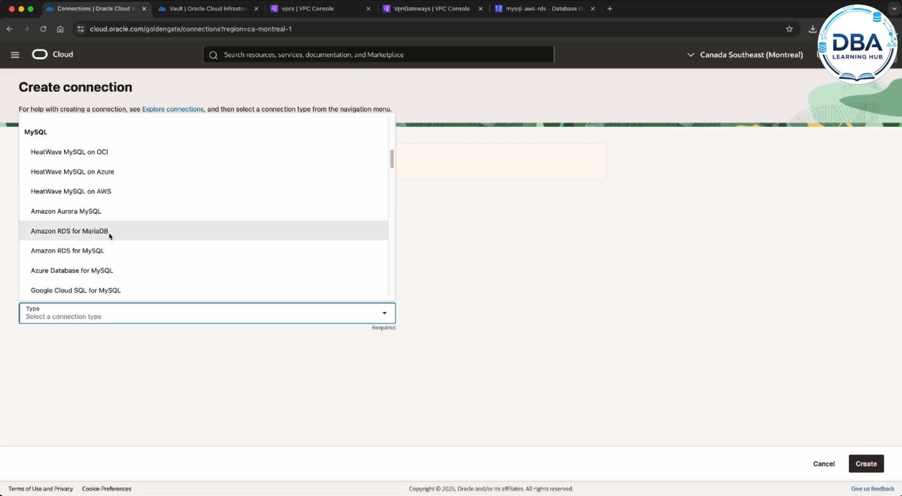
scroll(112, 232, "up", 4)
scroll(112, 232, "down", 1)
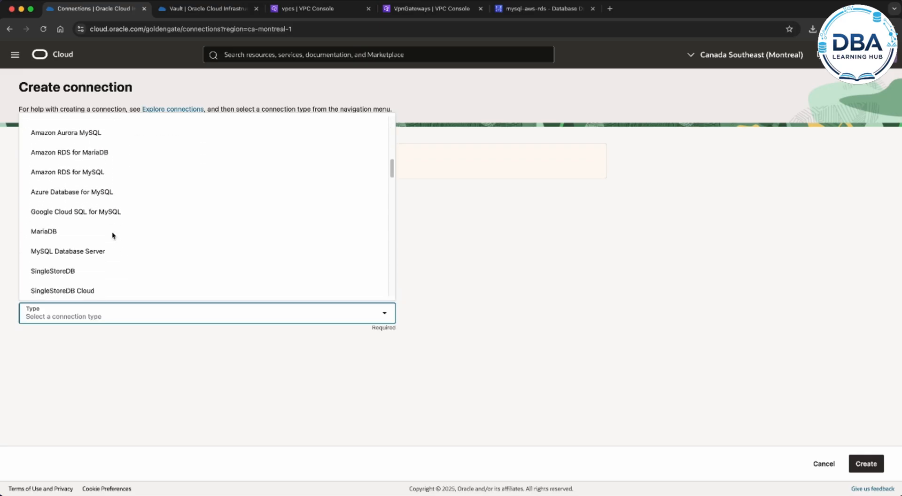
left_click(87, 172)
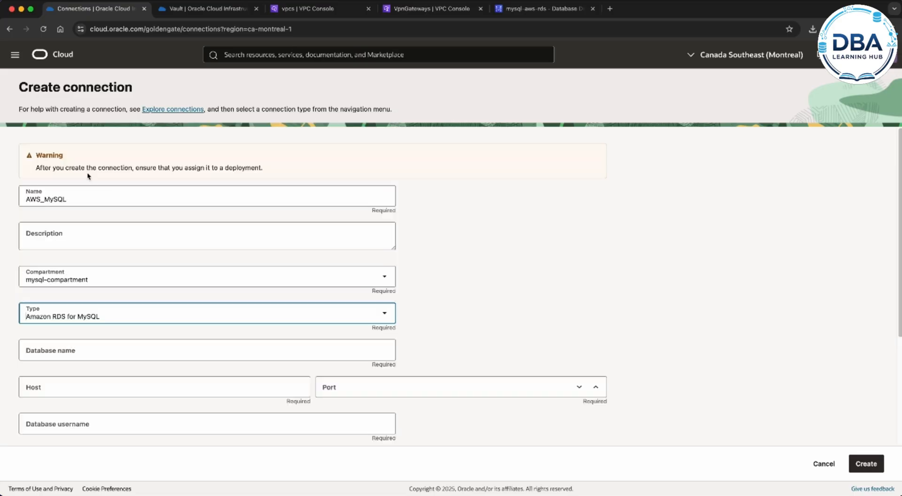
Enter company_db as the database name, then switch to the terminal
left_click(92, 351)
type("con")
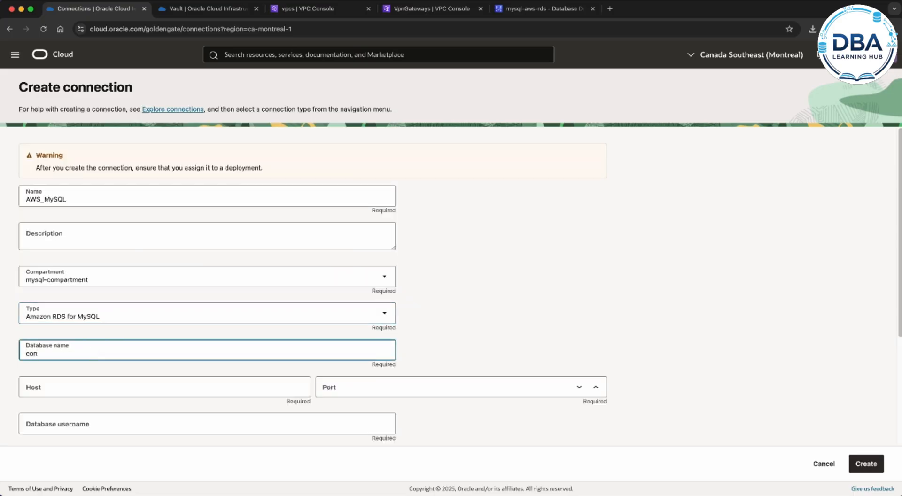
type("m")
key("BackSpace")
key("BackSpace")
type("m")
left_click(108, 386)
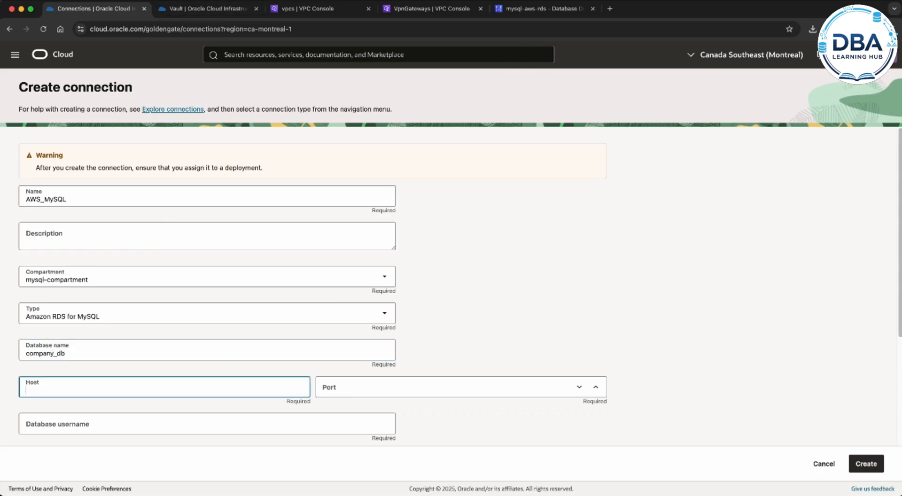
key("super+Tab")
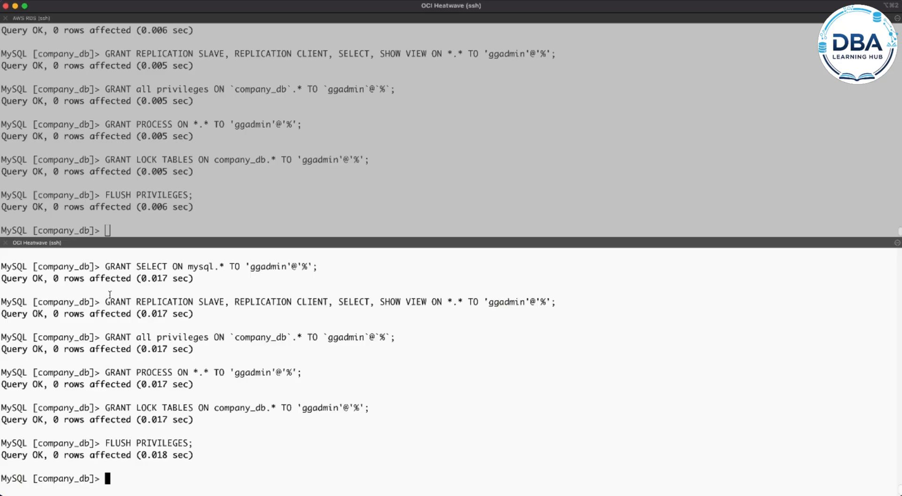
Copy the RDS endpoint hostname from the terminal into the connection's Host field
scroll(259, 323, "up", 5)
scroll(307, 154, "up", 10)
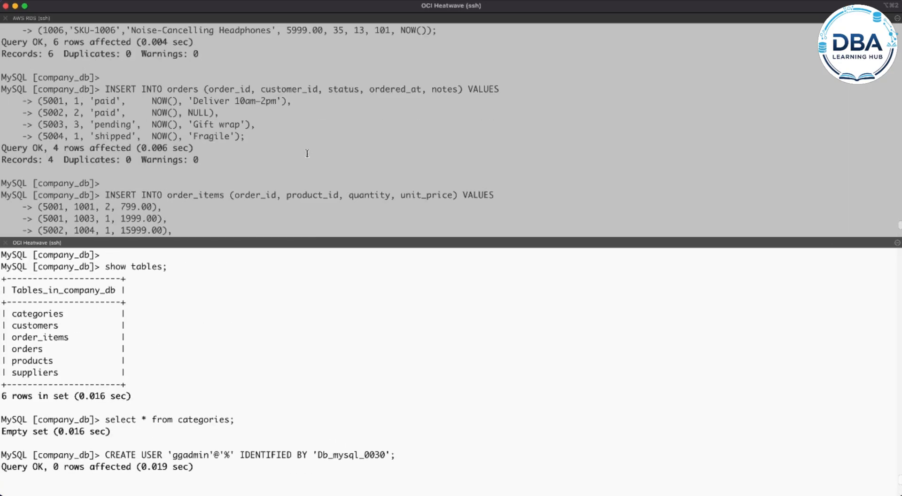
scroll(307, 153, "up", 10)
scroll(308, 153, "up", 15)
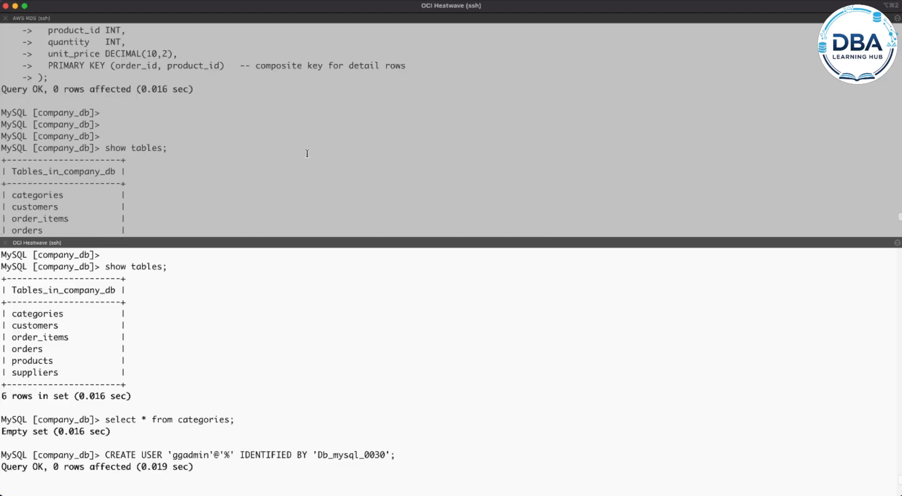
scroll(307, 153, "up", 10)
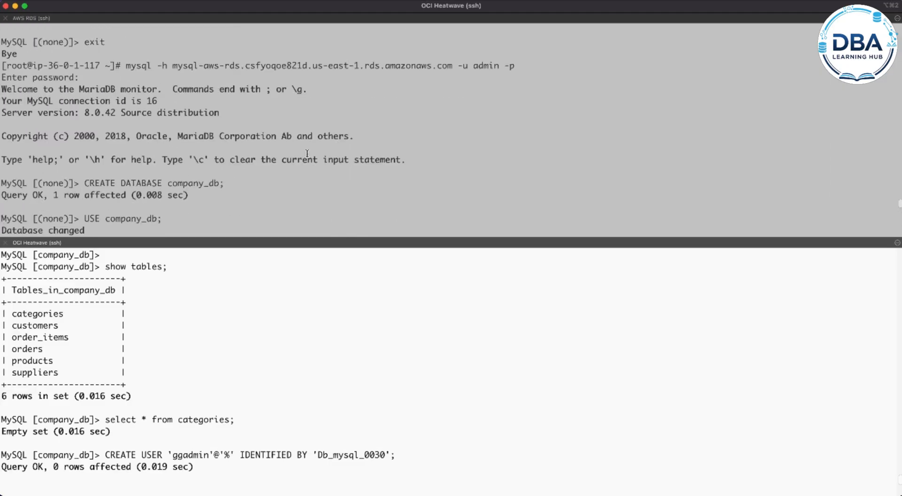
scroll(264, 178, "down", 3)
double_click(265, 177)
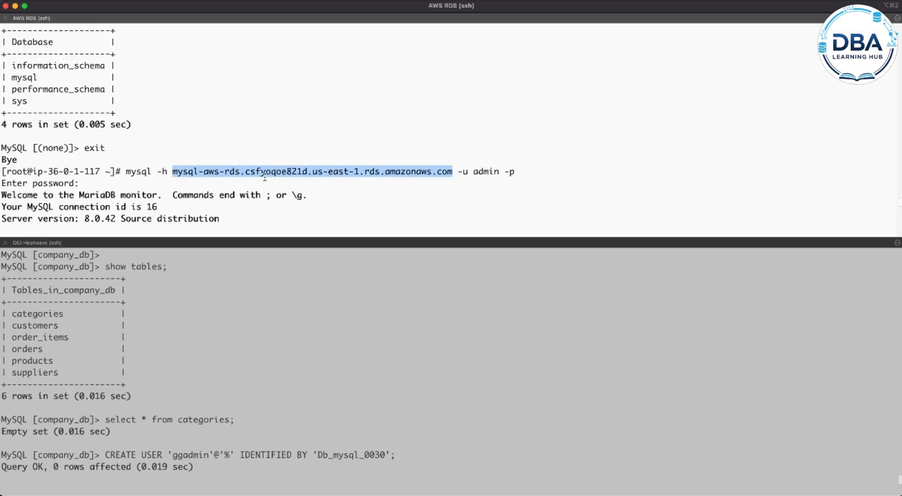
key("super+Tab")
type("mysql-aws-rds.csfyoqoe821d.us-east-1.rds.amazonaws.com")
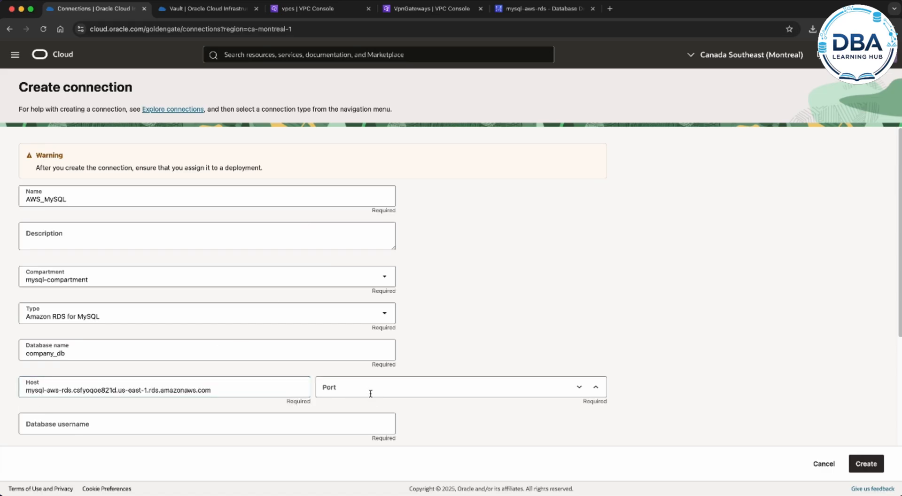
Enter port 3306 and database username ggadmin on the AWS_MySQL connection
left_click(369, 390)
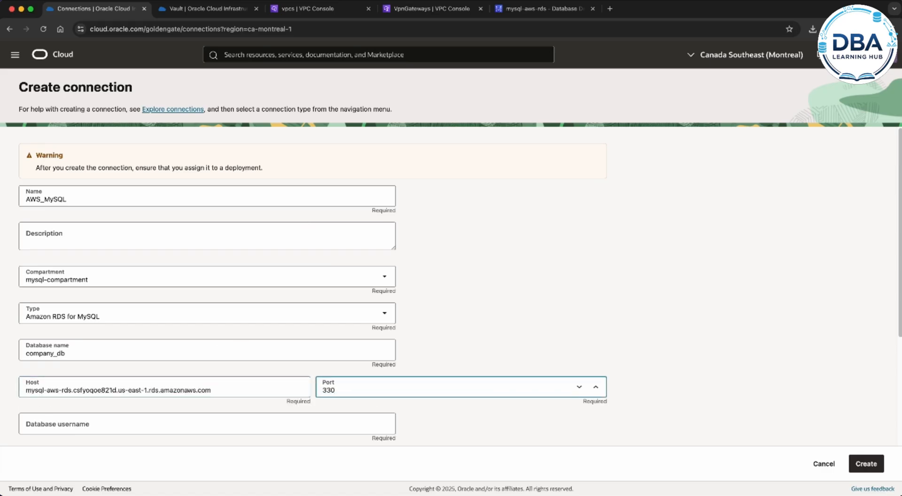
left_click(147, 428)
scroll(141, 423, "down", 3)
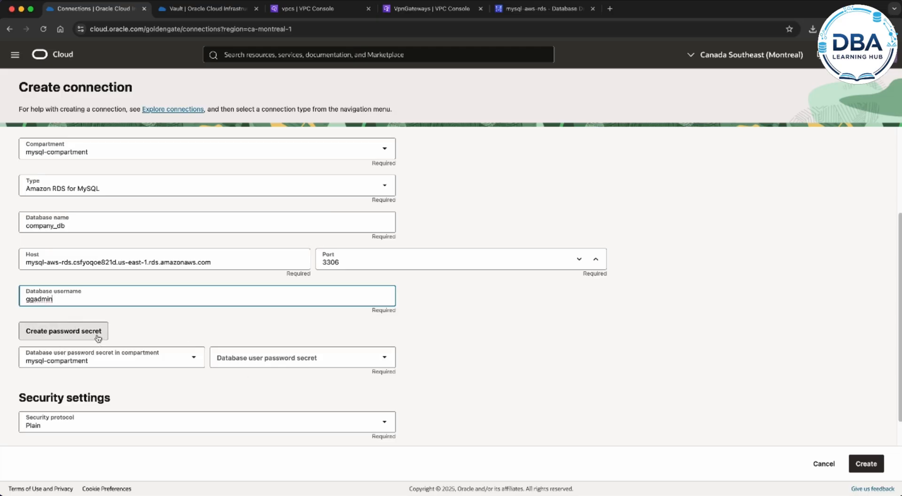
Start a new password secret mydbpassword in MyVault, encrypted with MyKey
left_click(62, 337)
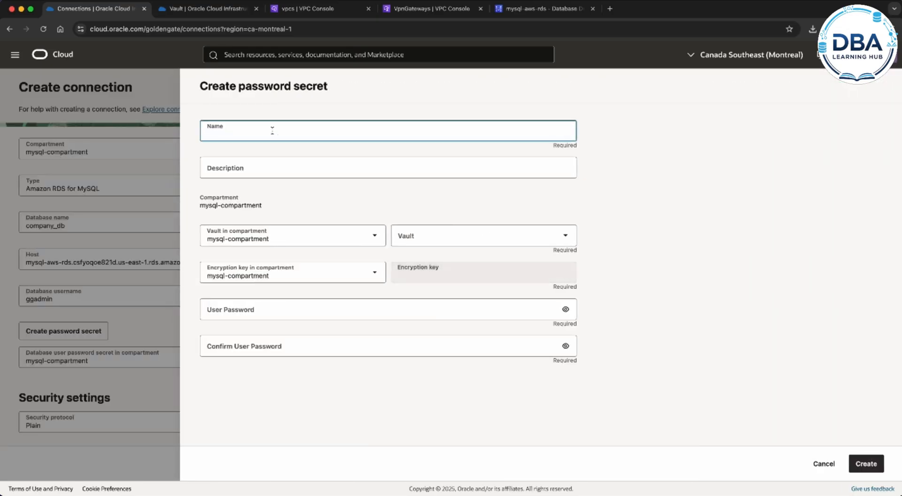
type("mydbpassword")
left_click(432, 234)
left_click(422, 281)
left_click(424, 273)
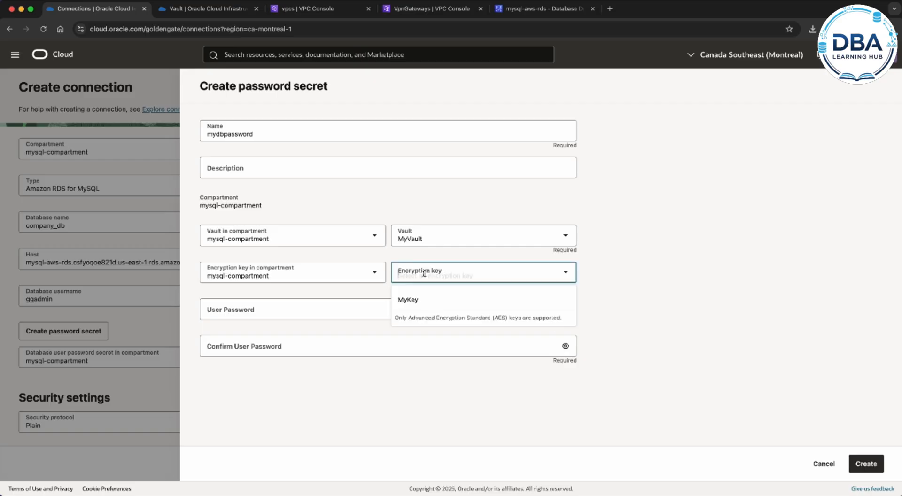
left_click(429, 304)
Enter and confirm the database user's password, then create the mydbpassword secret
left_click(254, 311)
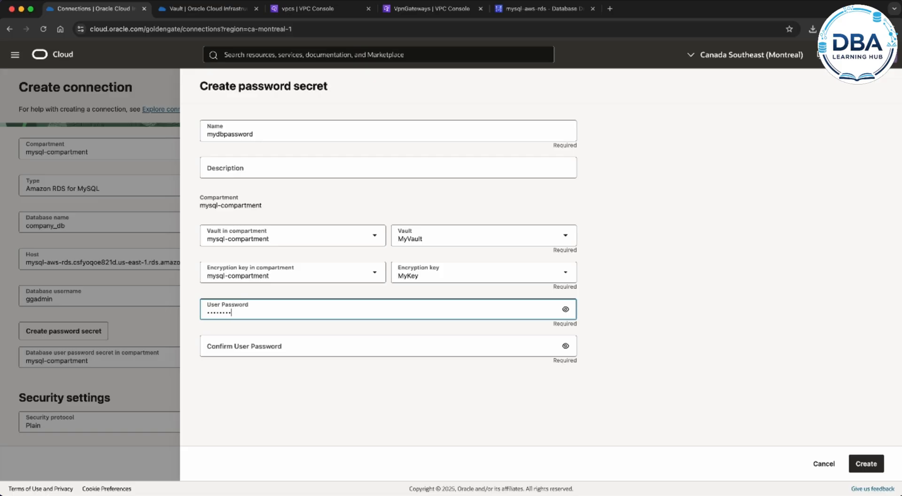
left_click(279, 339)
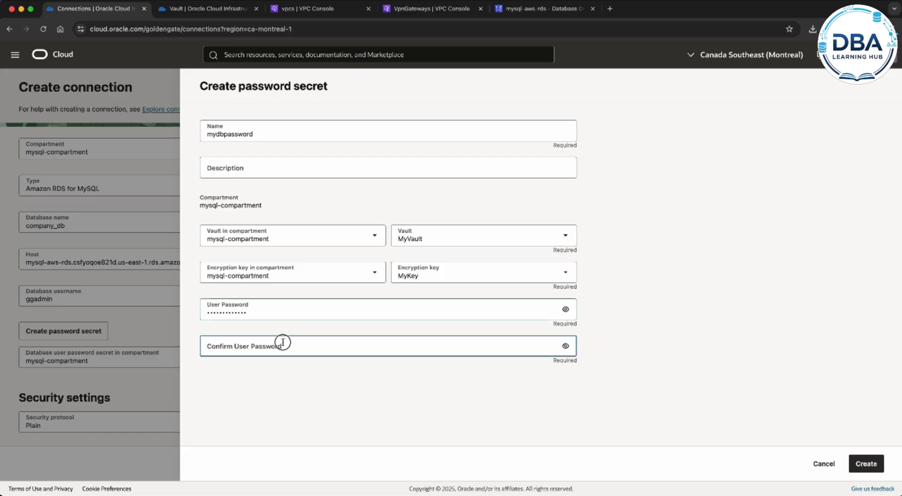
type("W")
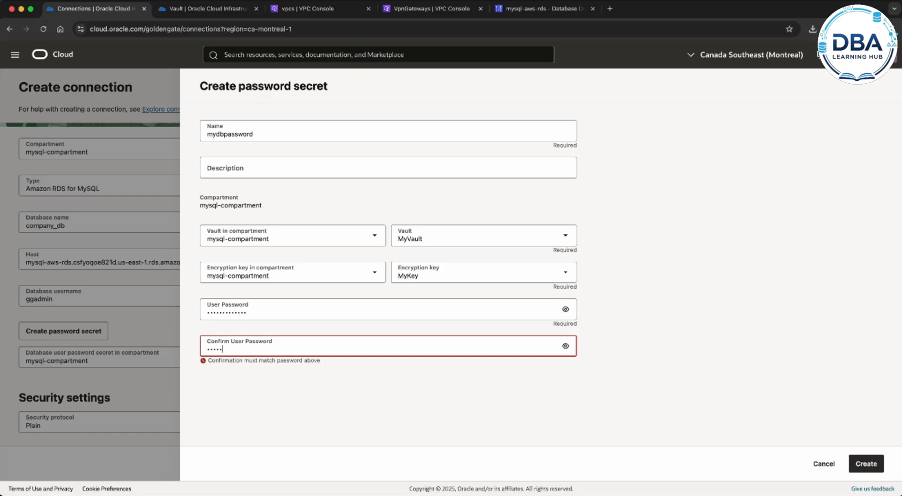
type("••••••••••••")
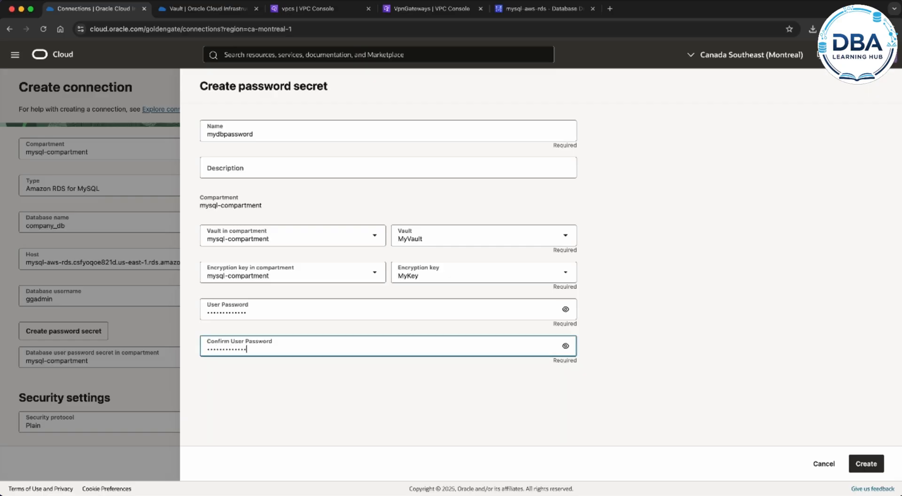
left_click(565, 309)
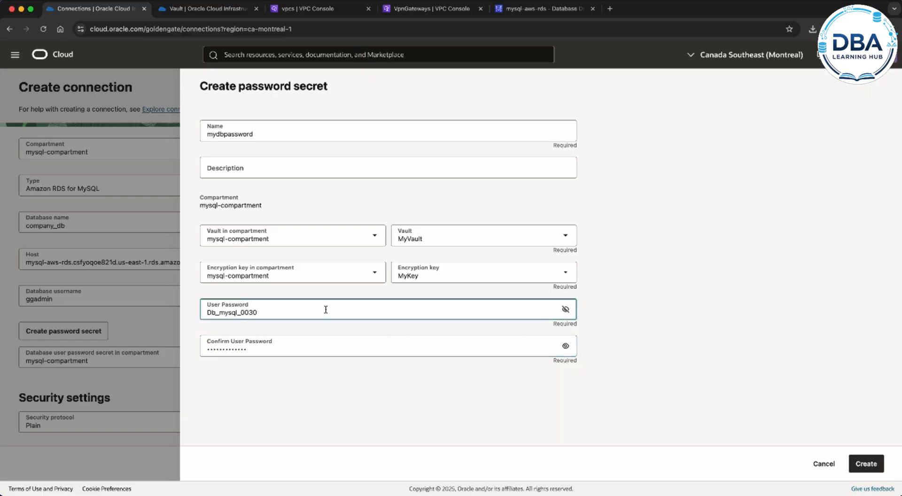
left_click(865, 463)
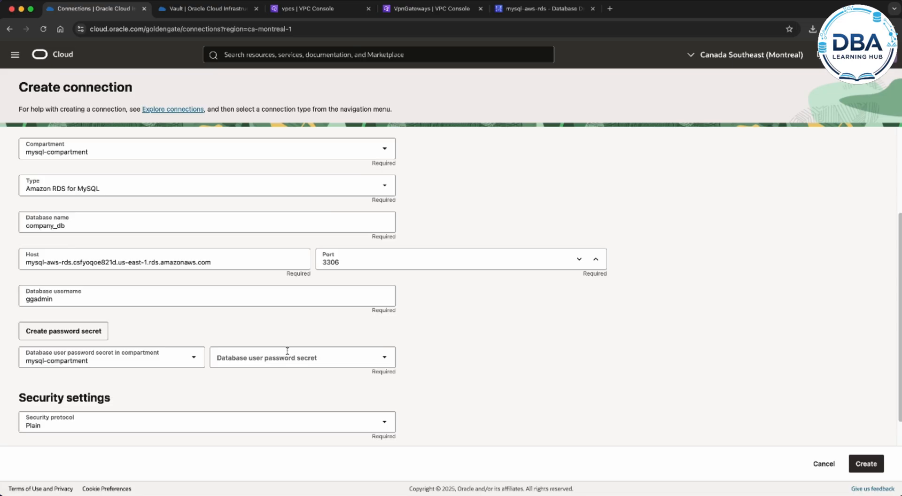
Select mydbpassword as the password secret, create AWS_MySQL, and return to Connections
left_click(287, 359)
left_click(276, 384)
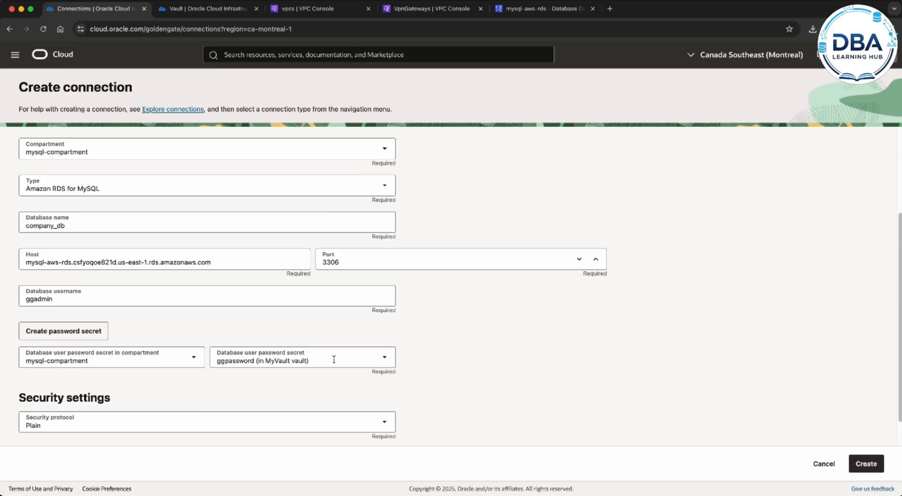
left_click(295, 358)
left_click(275, 400)
scroll(320, 354, "down", 2)
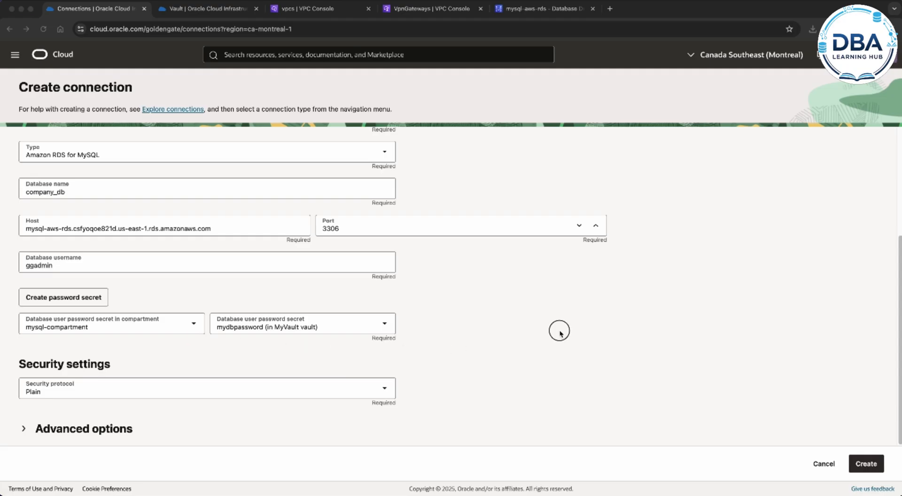
left_click(865, 469)
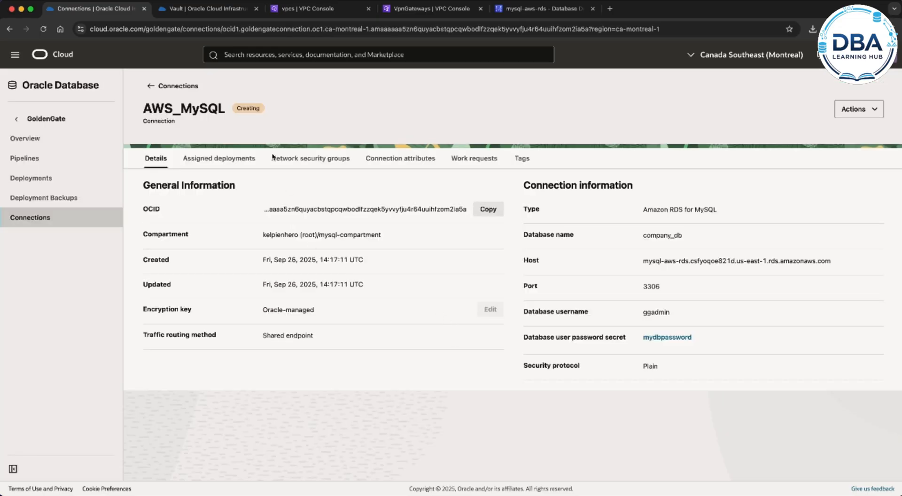
left_click(33, 222)
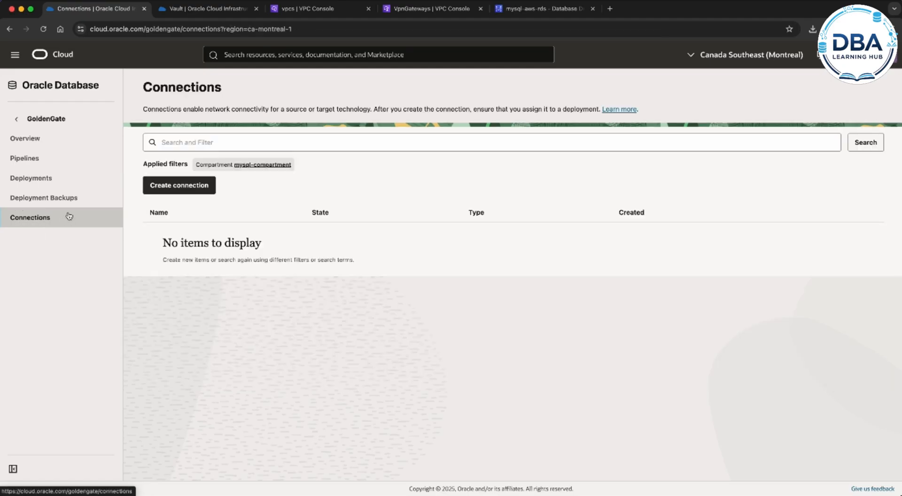
Start a new connection named OCI_MySQL of type HeatWave MySQL on OCI
left_click(187, 186)
left_click(163, 196)
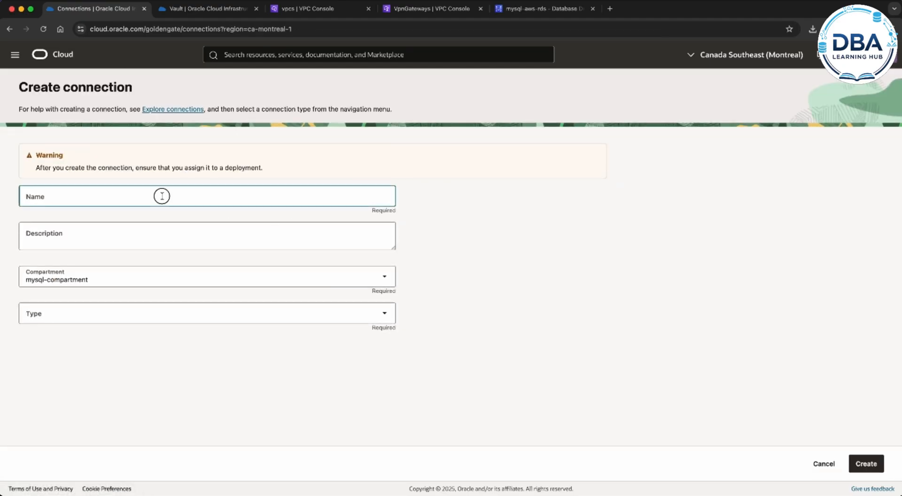
type("oCI_MySQL")
left_click(83, 312)
scroll(110, 229, "down", 5)
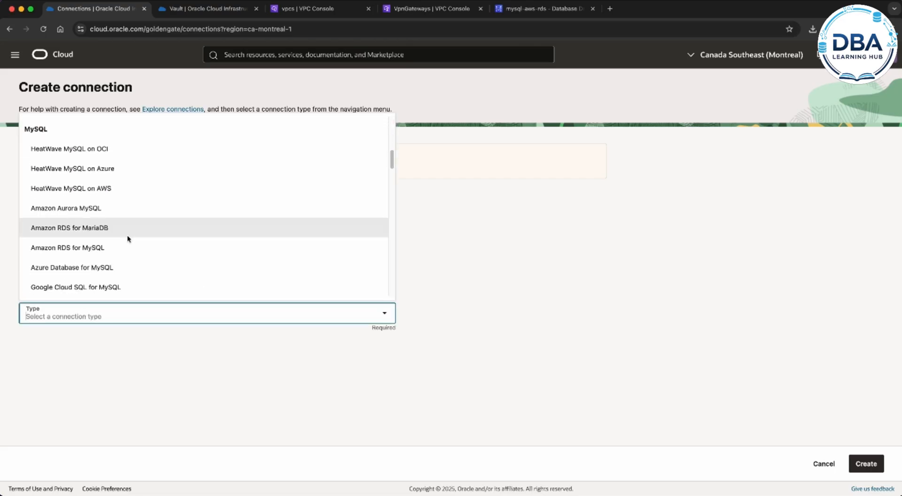
scroll(107, 190, "up", 1)
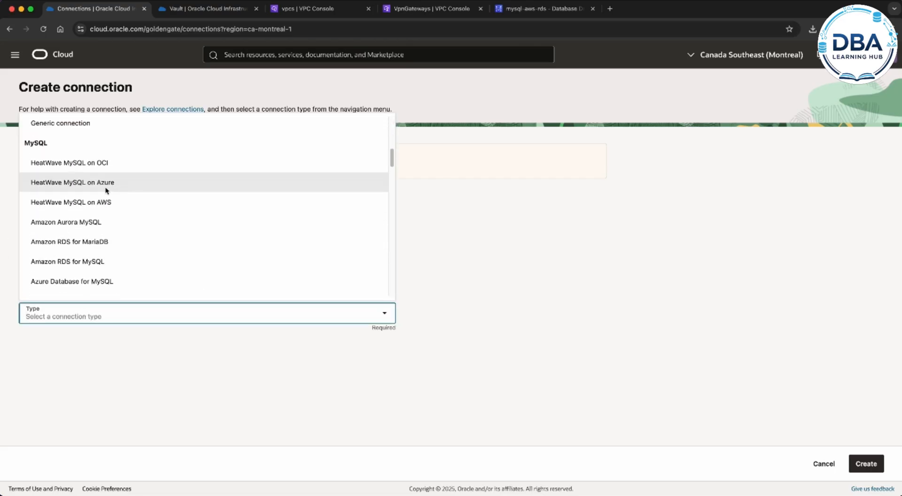
left_click(93, 163)
Target DB system mysql-oci-db with database company_db and username ggadmin
scroll(168, 323, "down", 2)
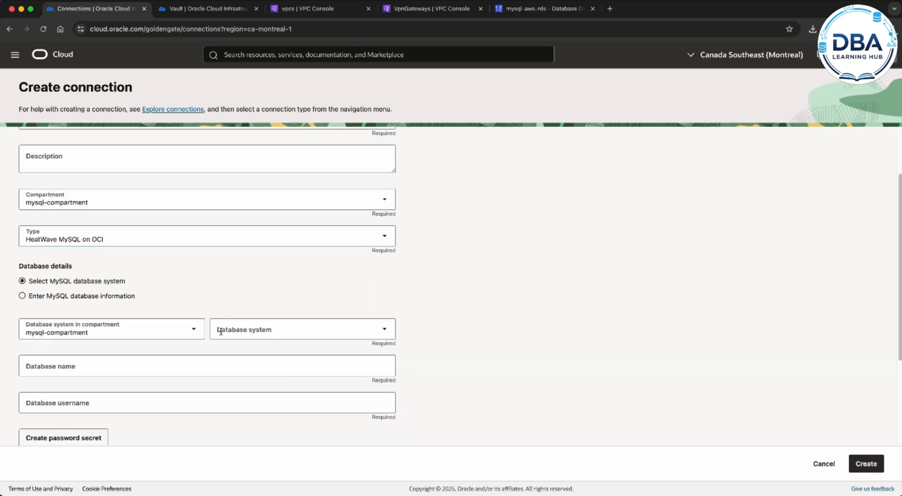
left_click(246, 331)
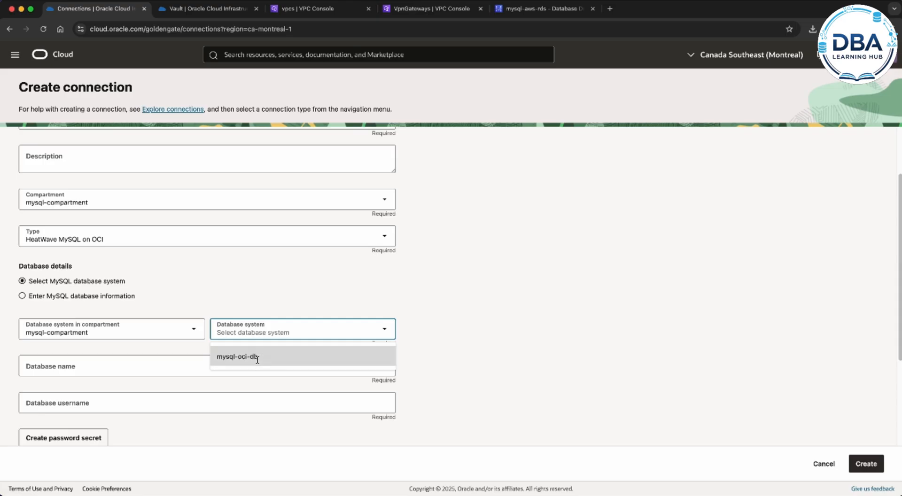
left_click(222, 356)
scroll(147, 358, "down", 1)
left_click(150, 359)
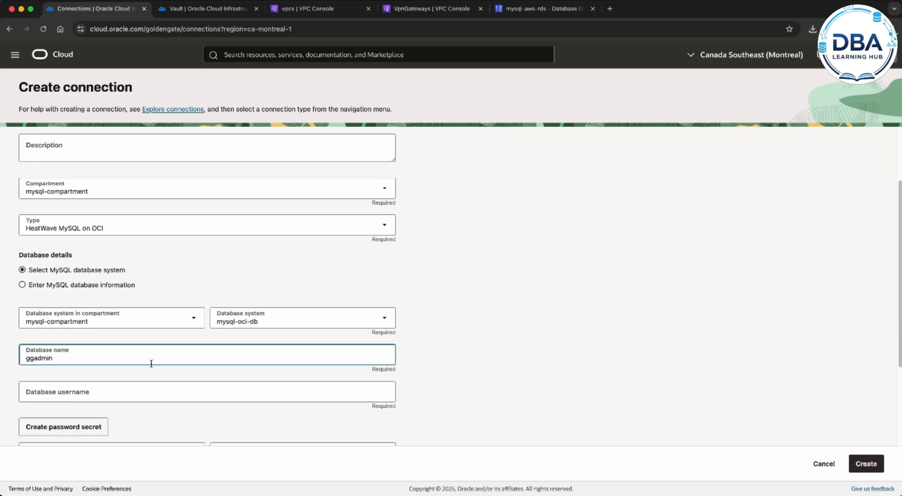
key("super+a")
type("co")
left_click(52, 394)
type("ggadm")
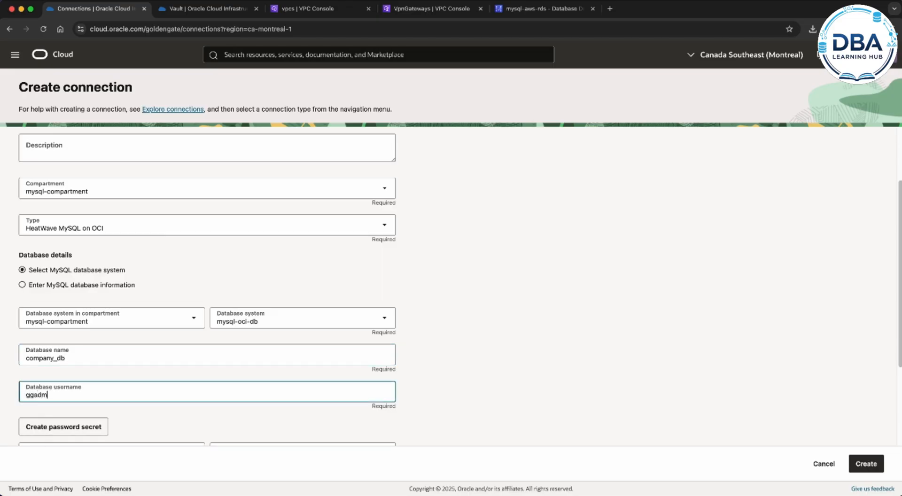
Choose the mydbpassword secret and review the advanced connection options
scroll(113, 344, "down", 3)
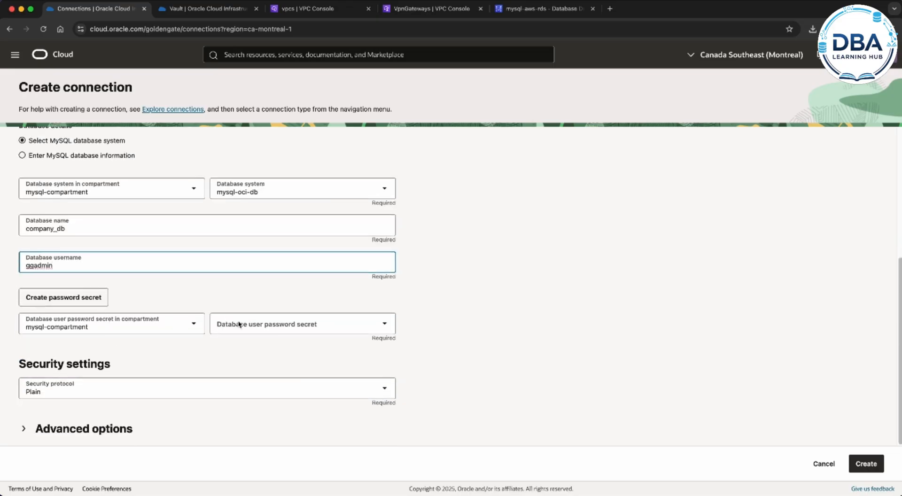
left_click(309, 326)
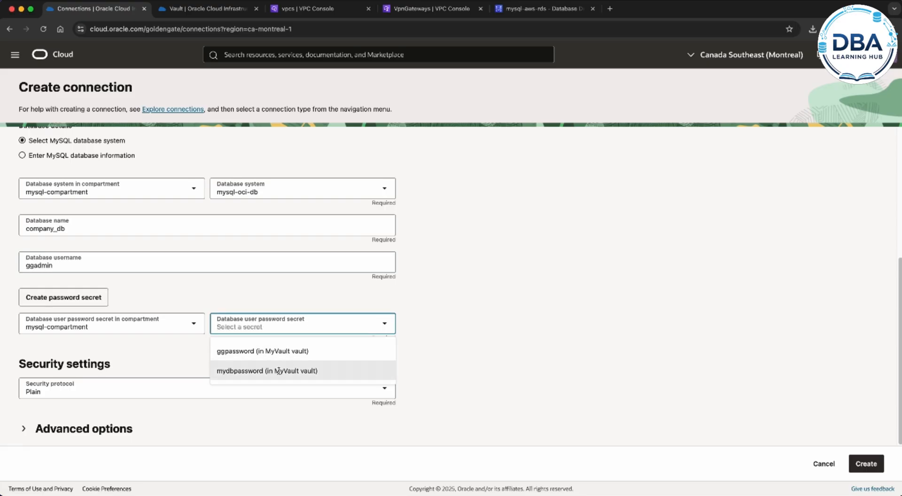
left_click(233, 371)
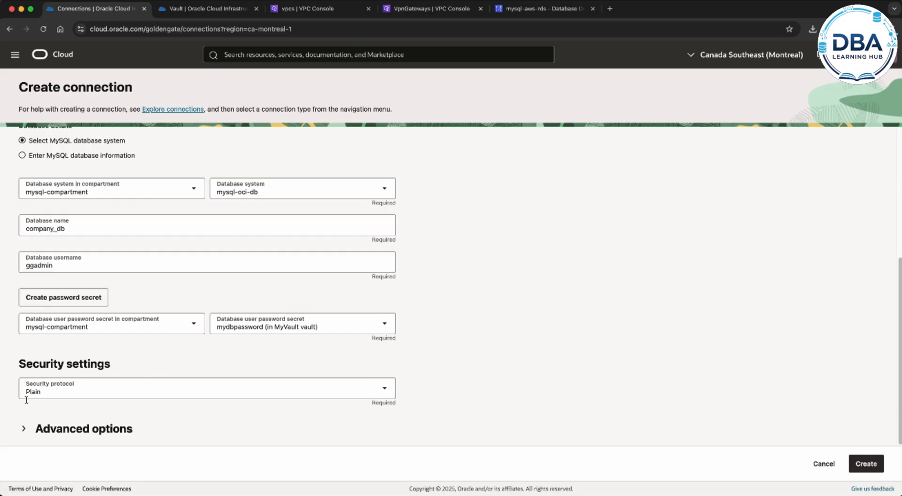
left_click(23, 428)
scroll(45, 412, "down", 4)
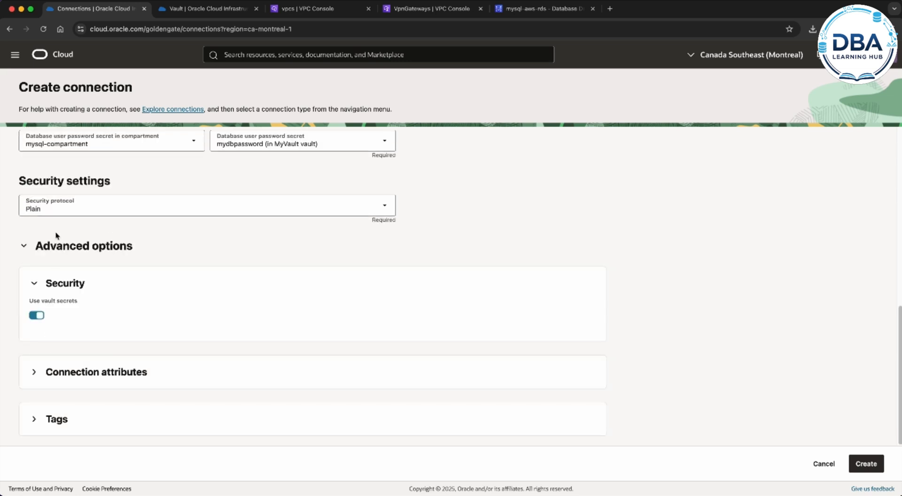
left_click(23, 246)
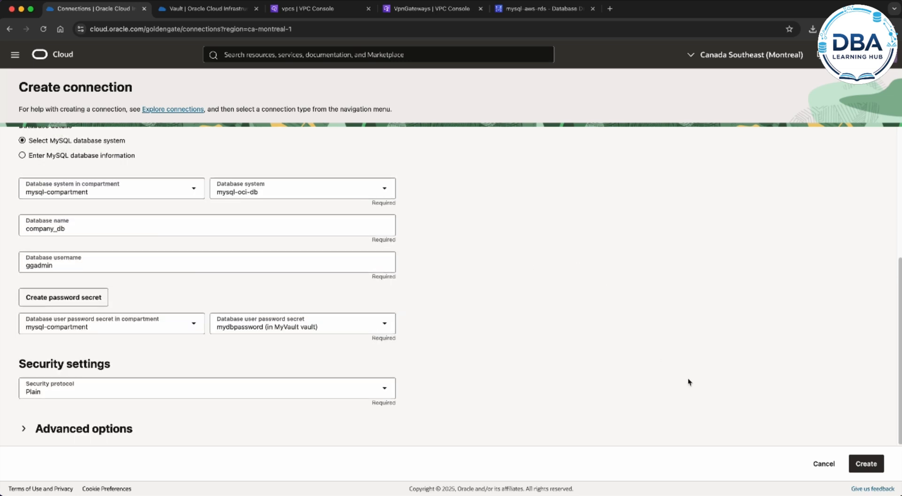
Create the OCI_MySQL connection and return to the Connections list via Deployments
left_click(872, 464)
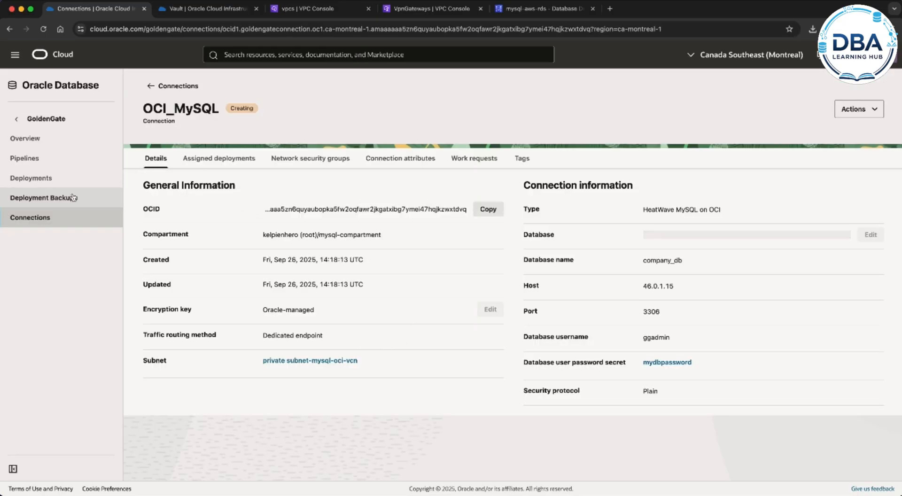
left_click(66, 217)
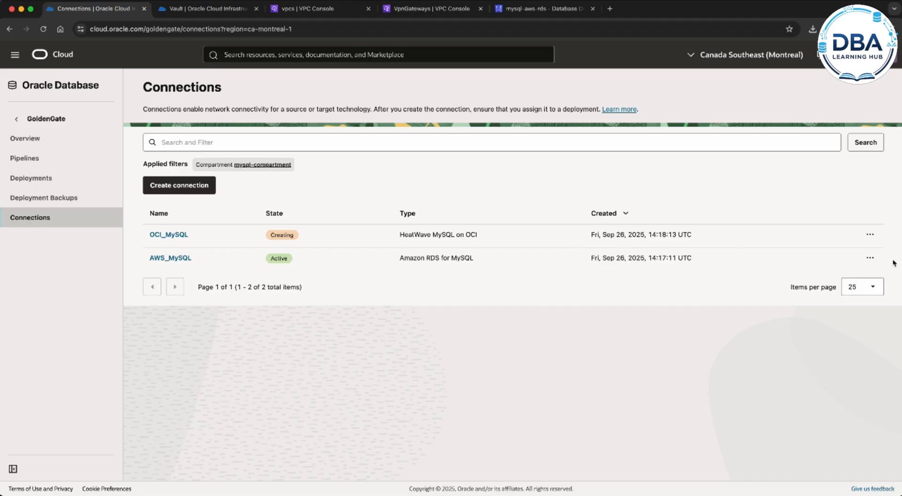
left_click(873, 261)
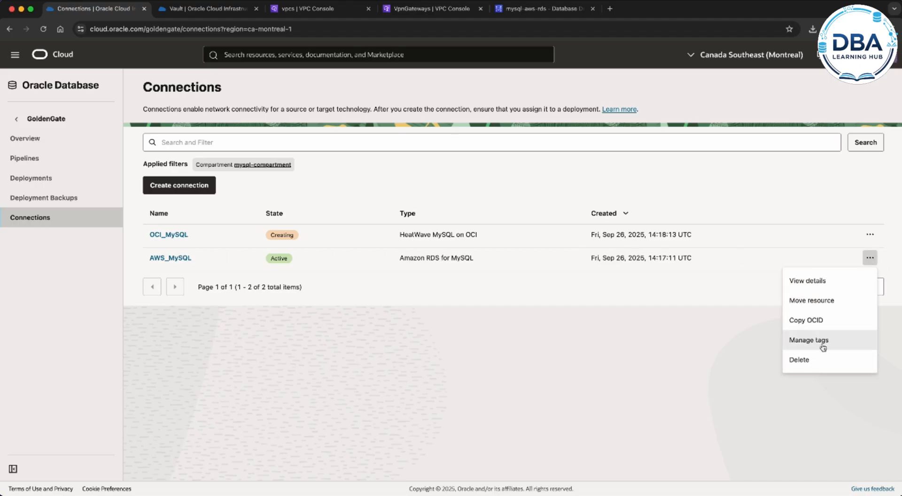
left_click(447, 327)
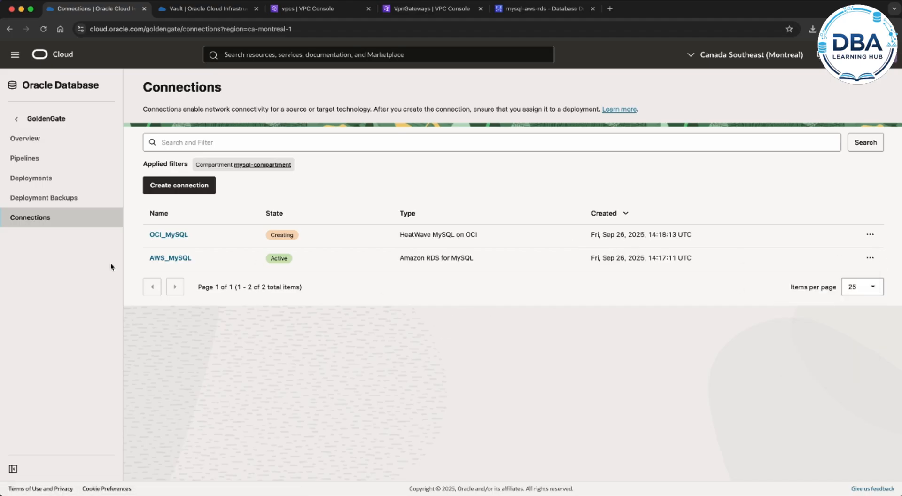
left_click(58, 180)
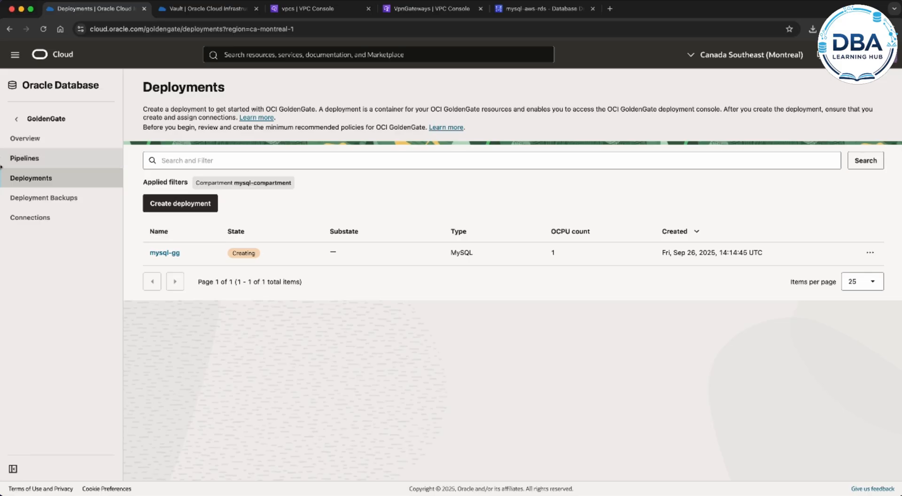
left_click(43, 221)
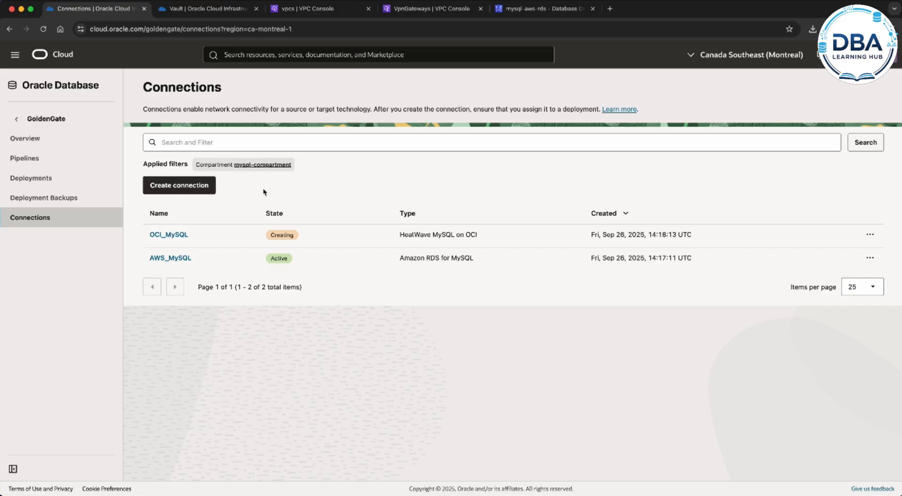
Search the console for 'v' and open Virtual cloud networks
left_click(276, 56)
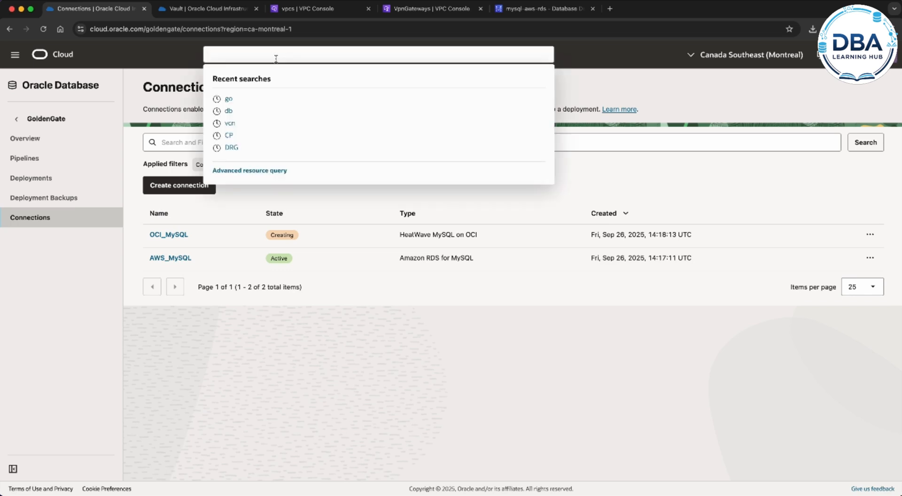
type("nsg")
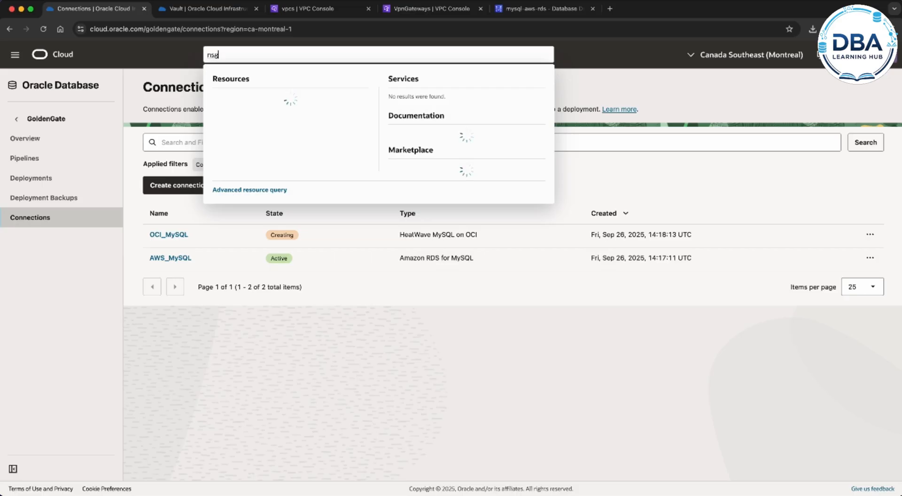
key("BackSpace")
key("BackSpace")
type("e")
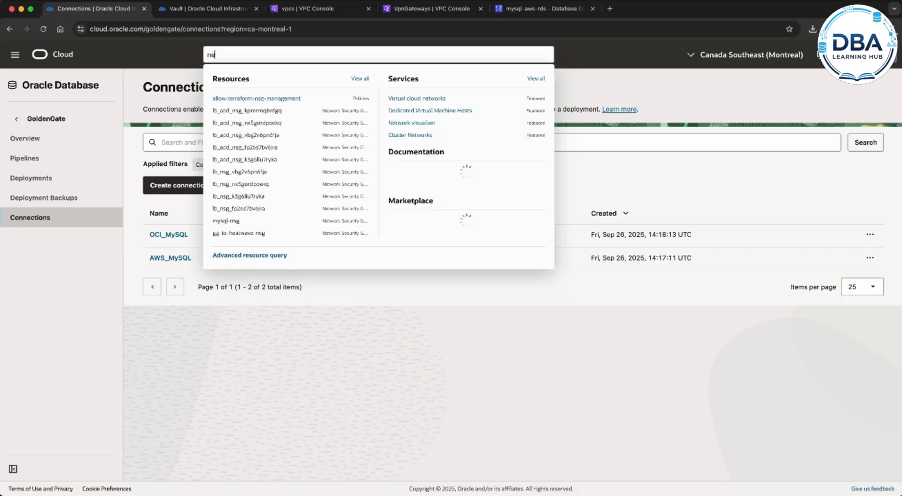
type("t")
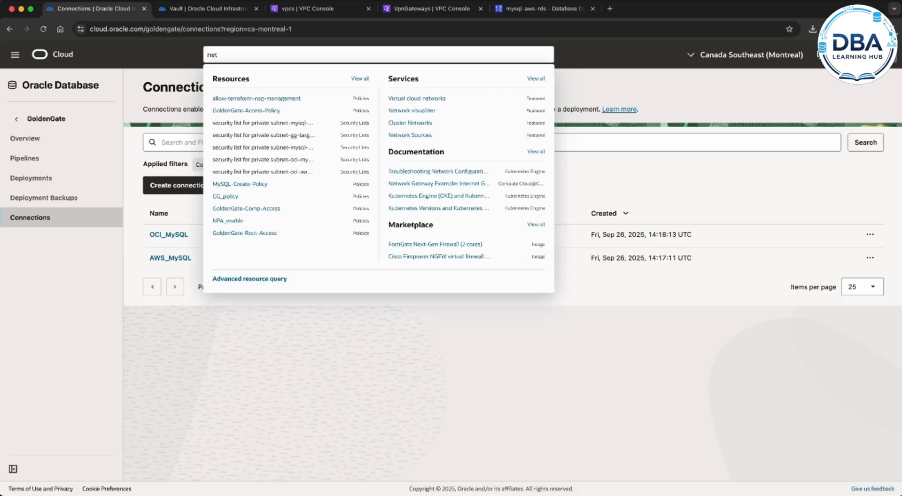
key("BackSpace")
key("BackSpace")
key("BackSpace")
type("v")
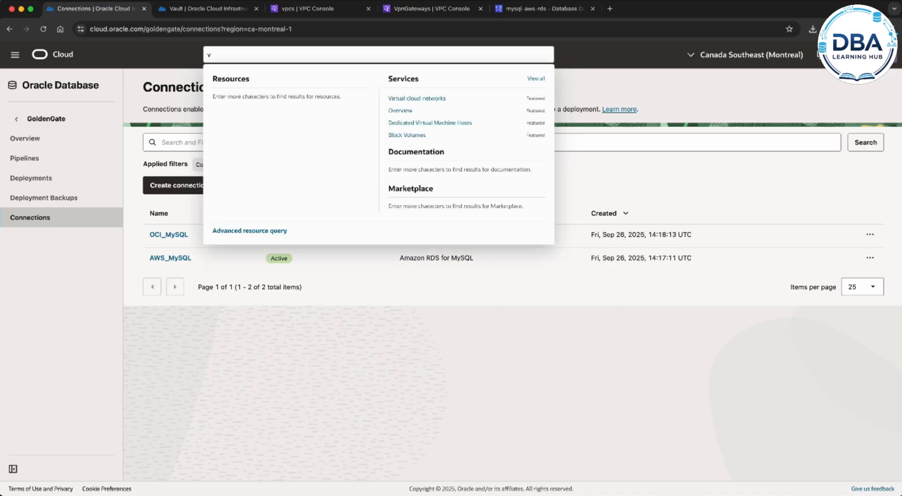
left_click(416, 99)
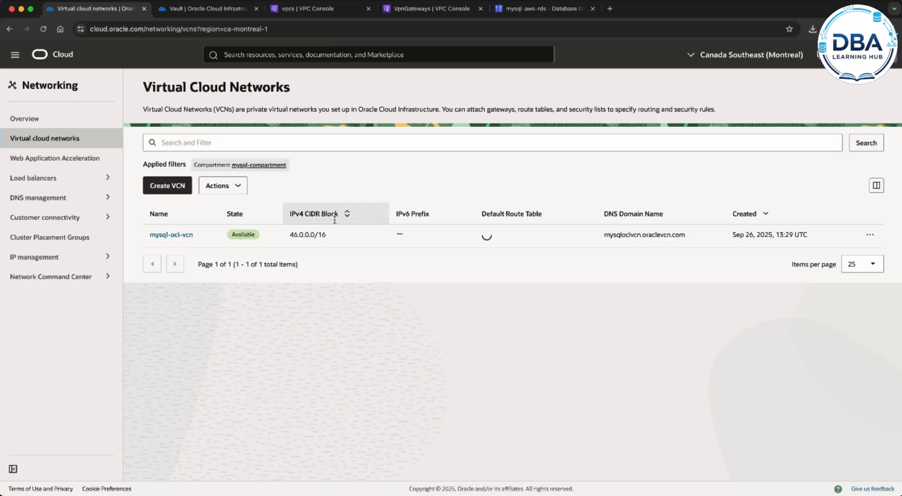
Open mysql-oci-vcn's Security tab and scroll down to Network Security Groups
left_click(171, 235)
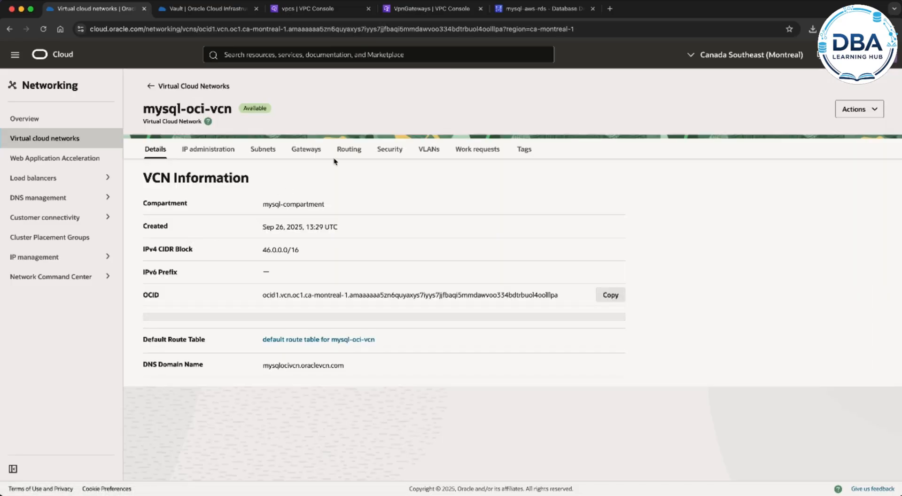
left_click(391, 150)
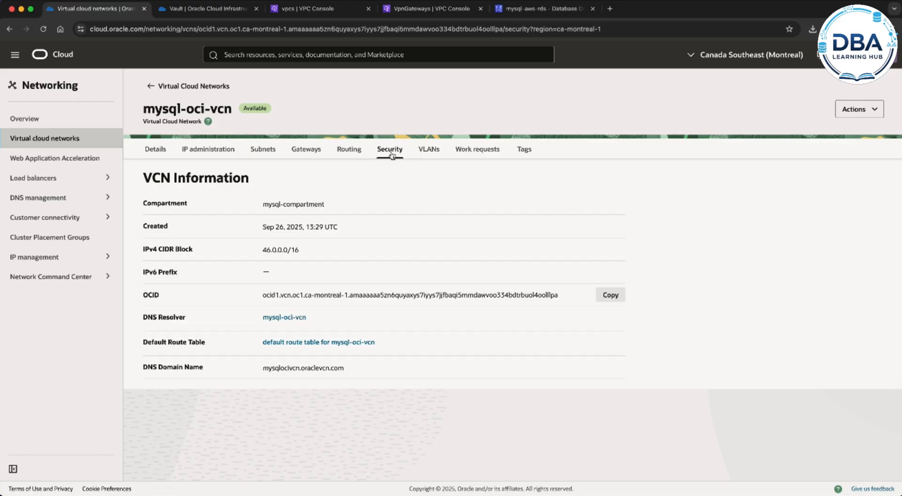
scroll(335, 289, "down", 3)
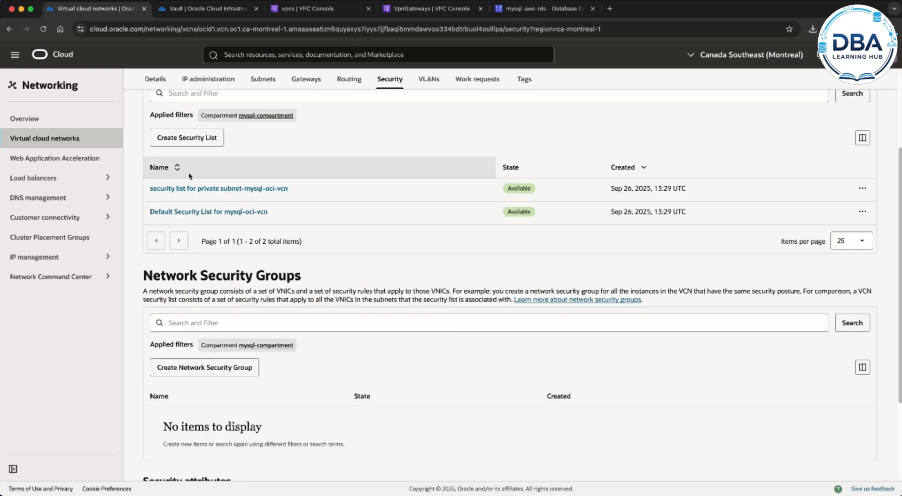
scroll(278, 299, "up", 3)
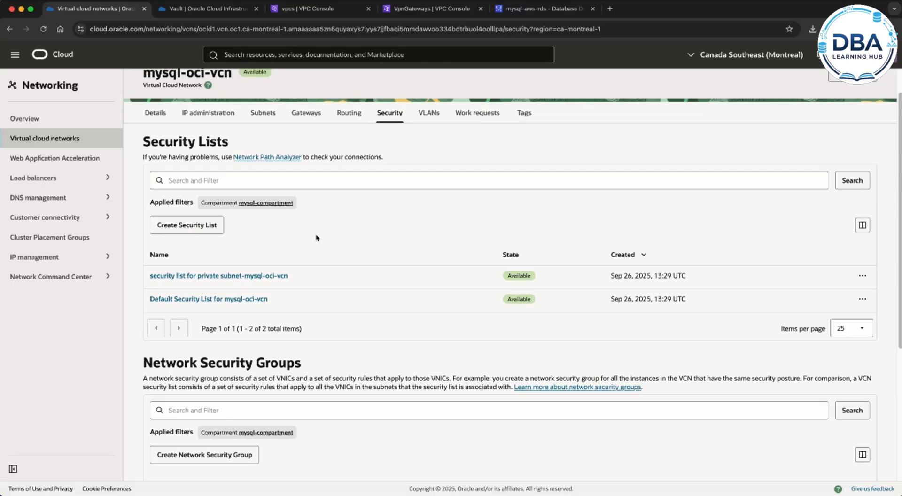
scroll(192, 264, "down", 2)
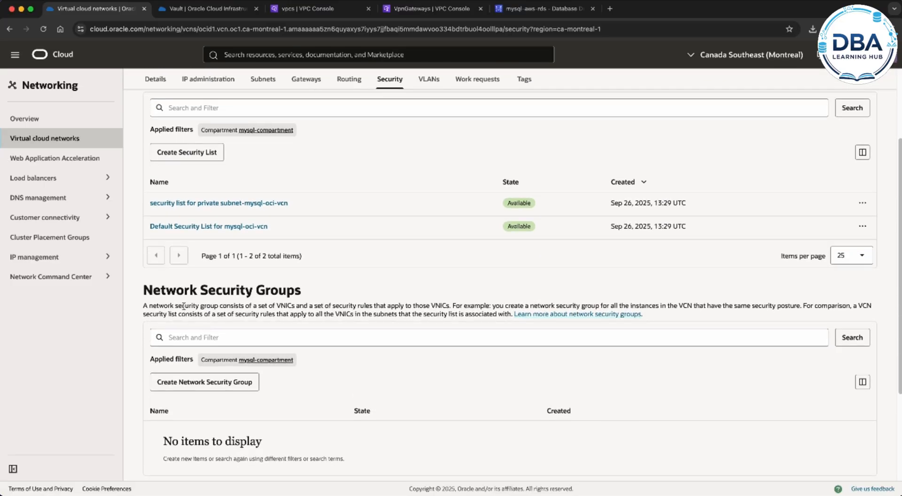
scroll(282, 285, "down", 1)
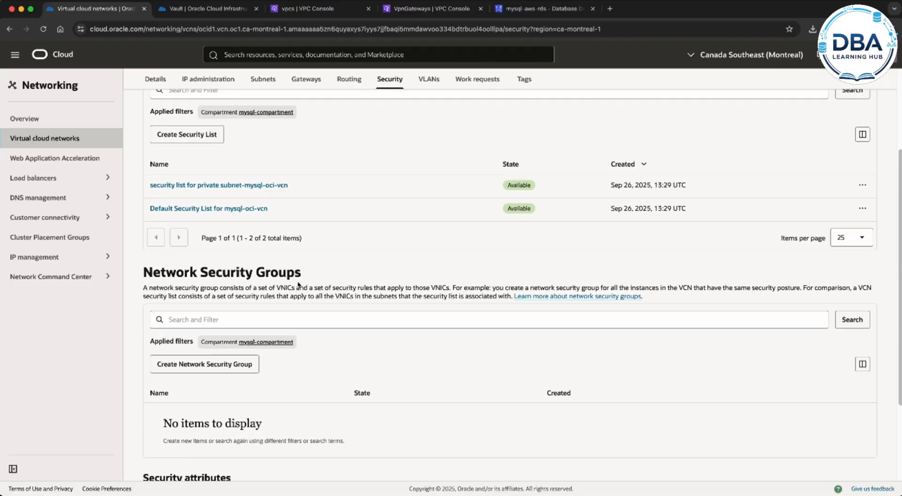
scroll(298, 284, "down", 1)
Create NSG mysql-oci-nsg in mysql-compartment after removing its empty rule
left_click(237, 353)
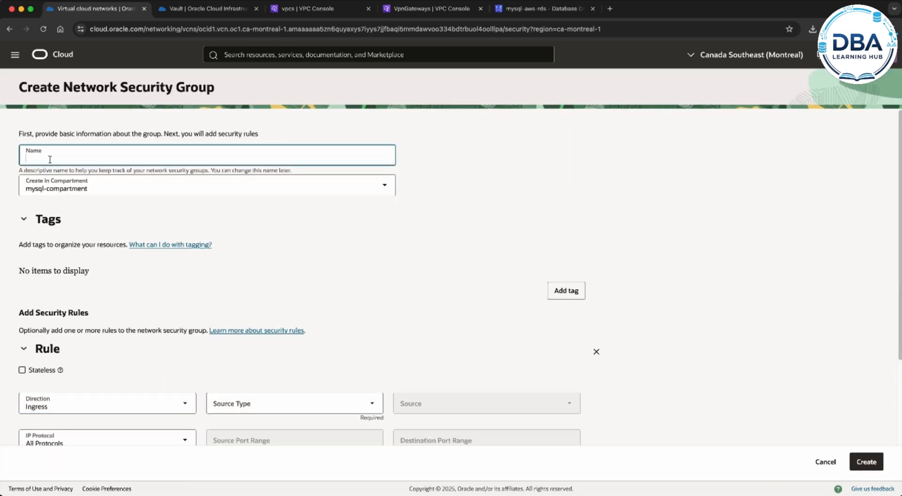
type("mysql-oci-nsg")
scroll(89, 212, "down", 2)
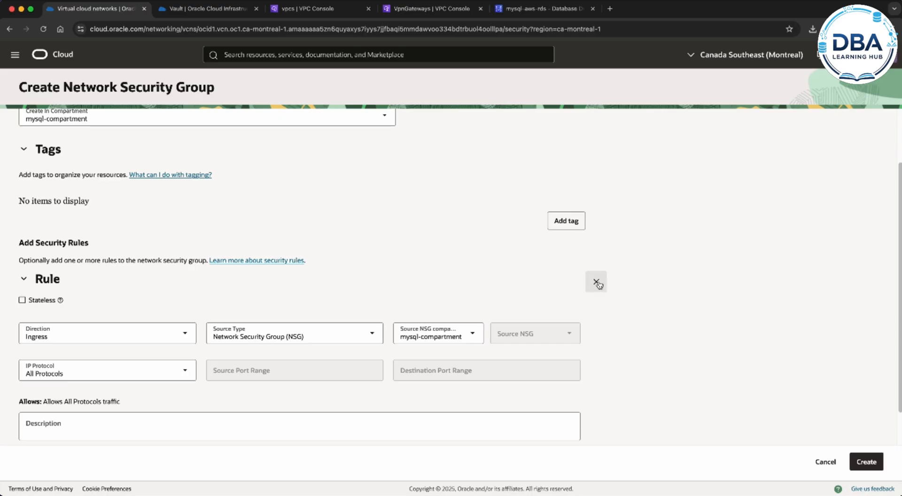
left_click(596, 282)
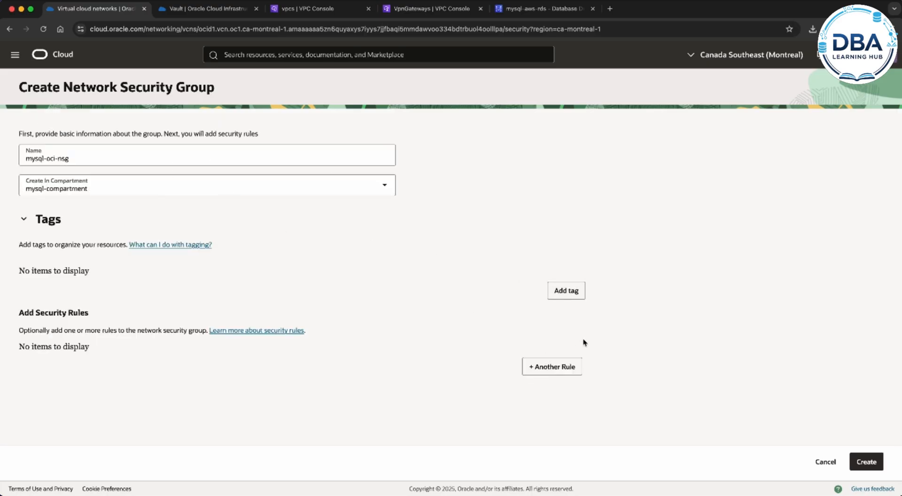
left_click(875, 465)
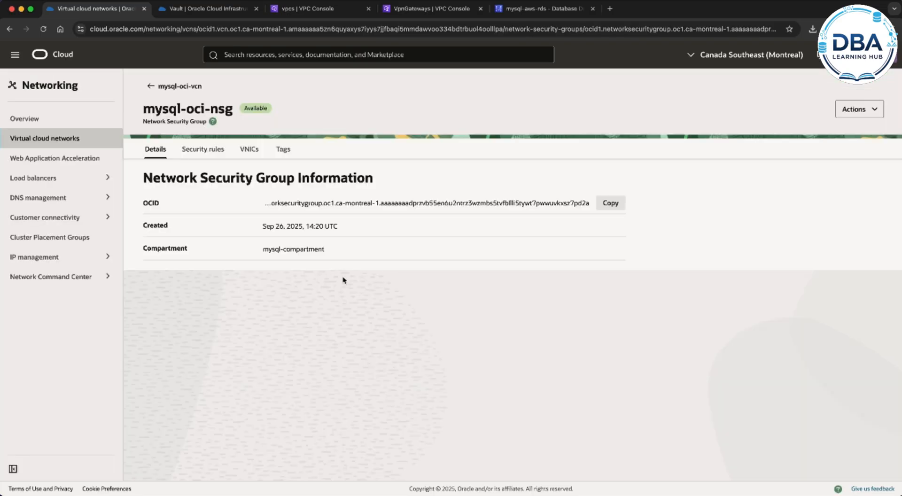
Start an ingress rule from NSG mysql-oci-nsg, TCP, destination port 3306
left_click(216, 149)
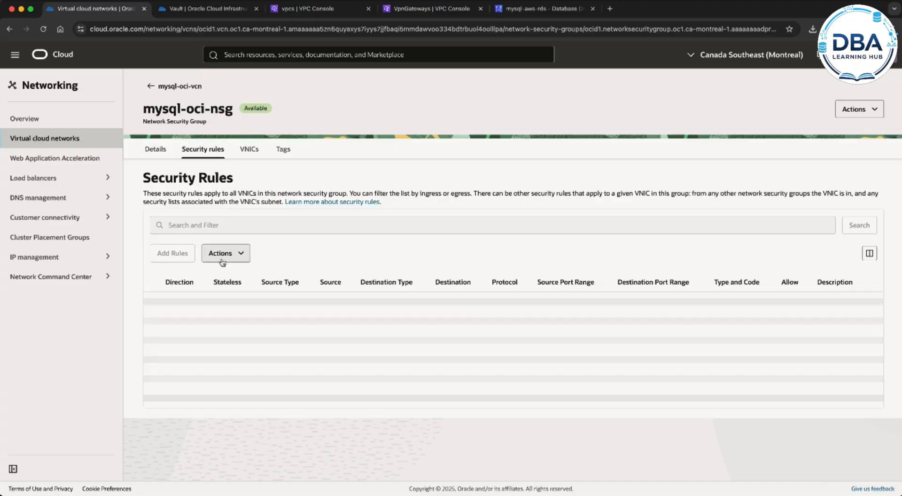
left_click(176, 255)
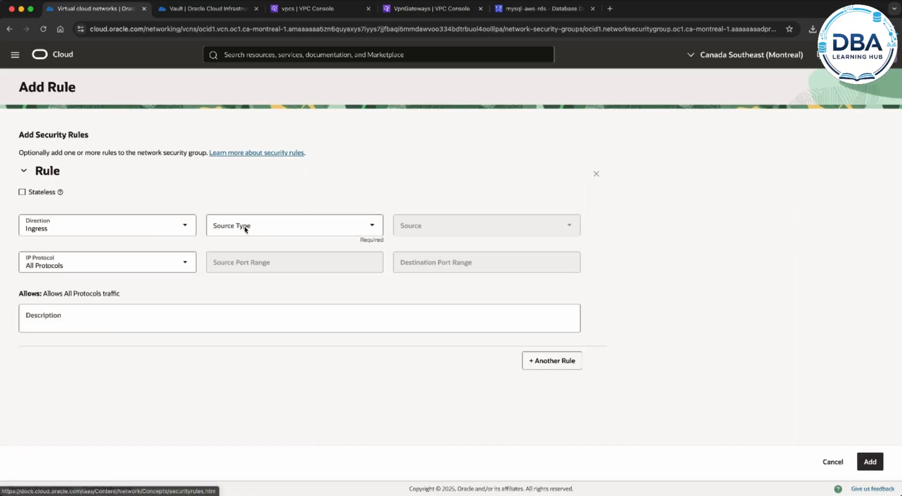
left_click(244, 227)
left_click(254, 289)
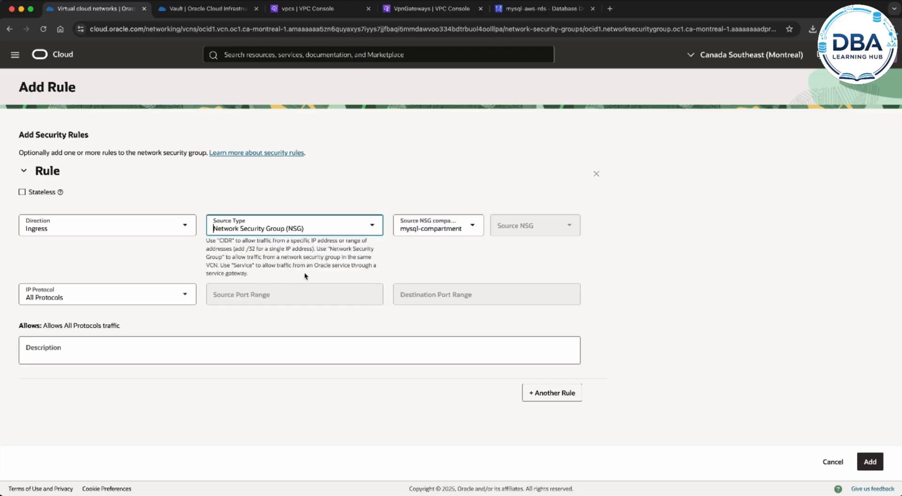
left_click(541, 227)
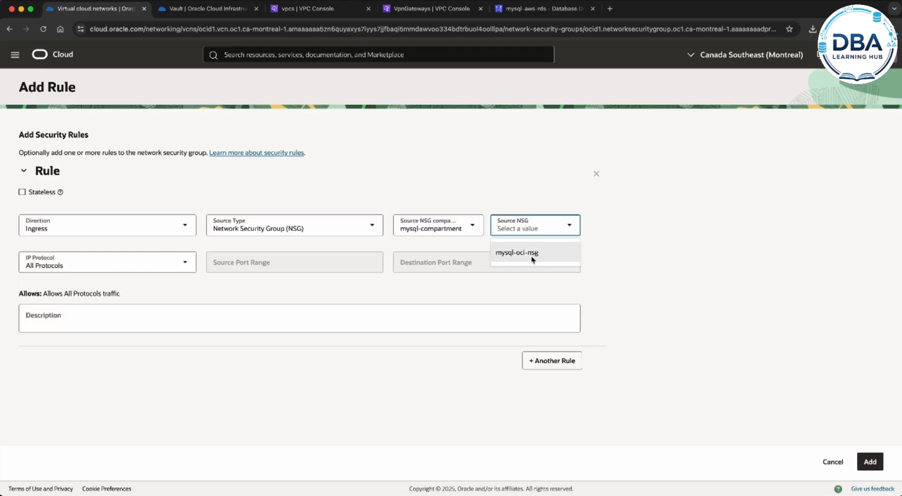
left_click(502, 252)
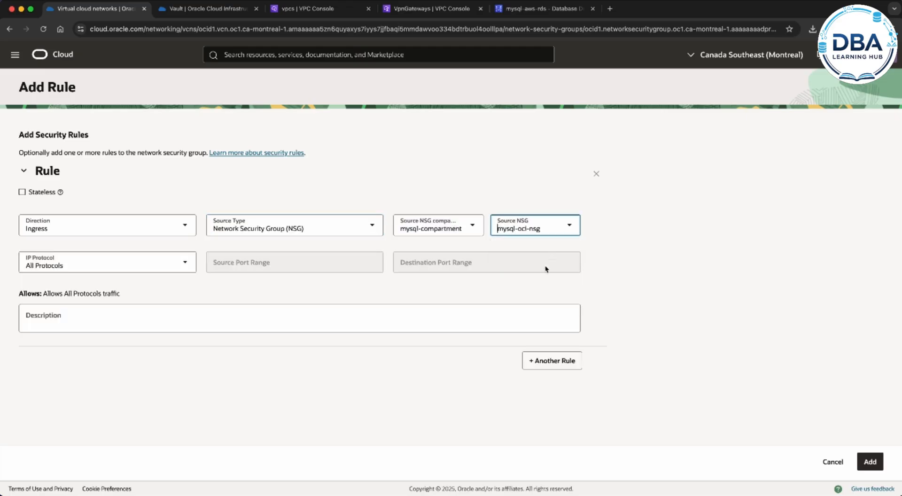
left_click(162, 266)
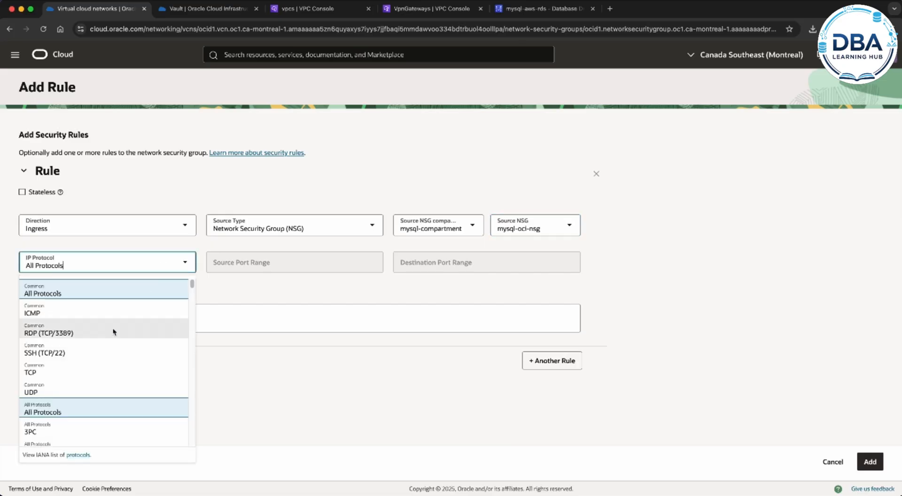
left_click(89, 368)
left_click(405, 264)
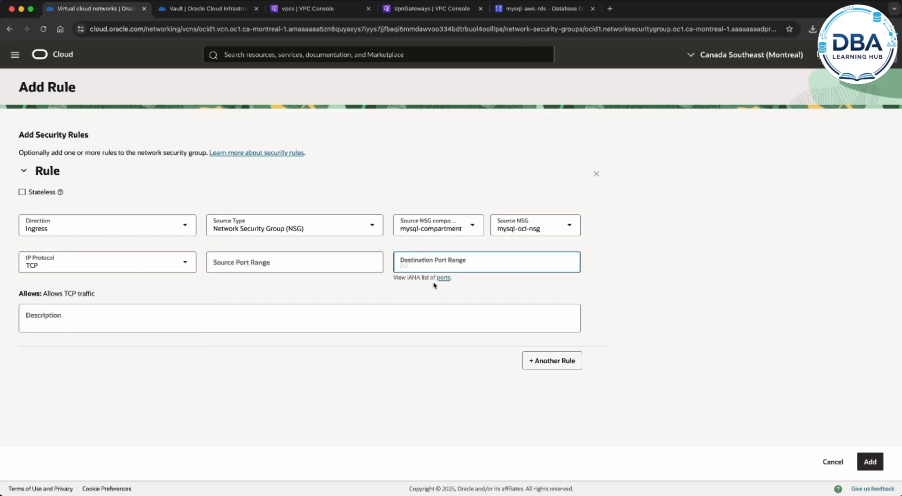
type("3306,33060")
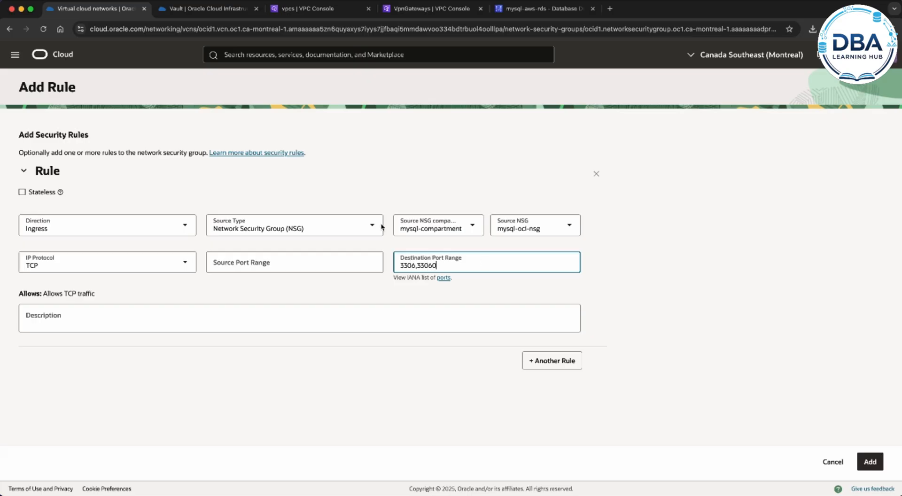
Look up mysql-oci-db's X protocol port 33060, then save rules for ports 3306 and 33060
left_click(206, 8)
left_click(410, 56)
type("d")
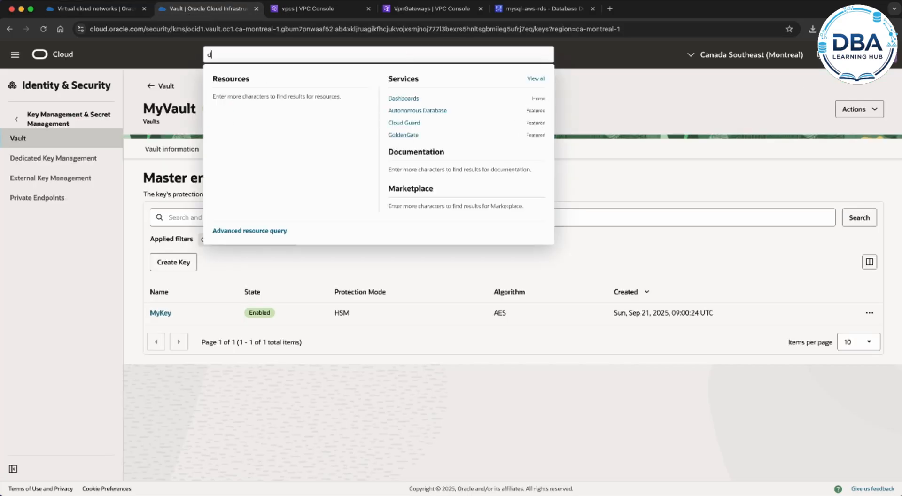
type("b")
left_click(403, 98)
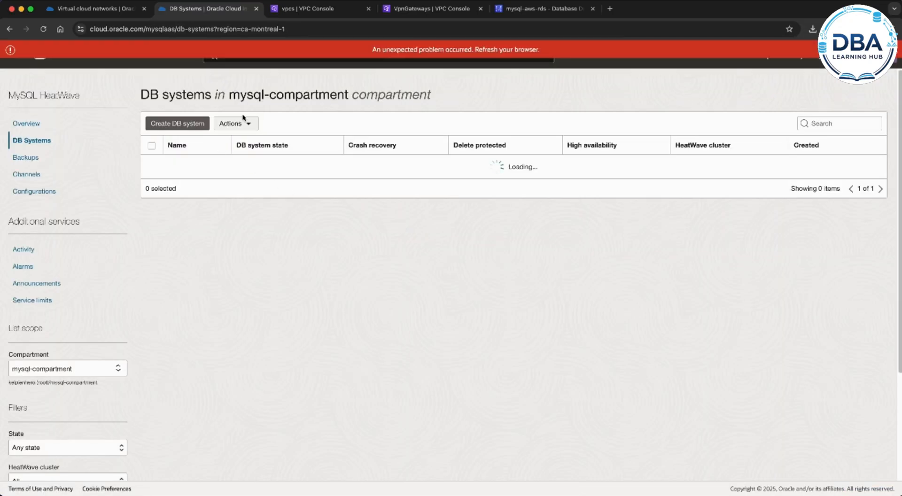
left_click(187, 165)
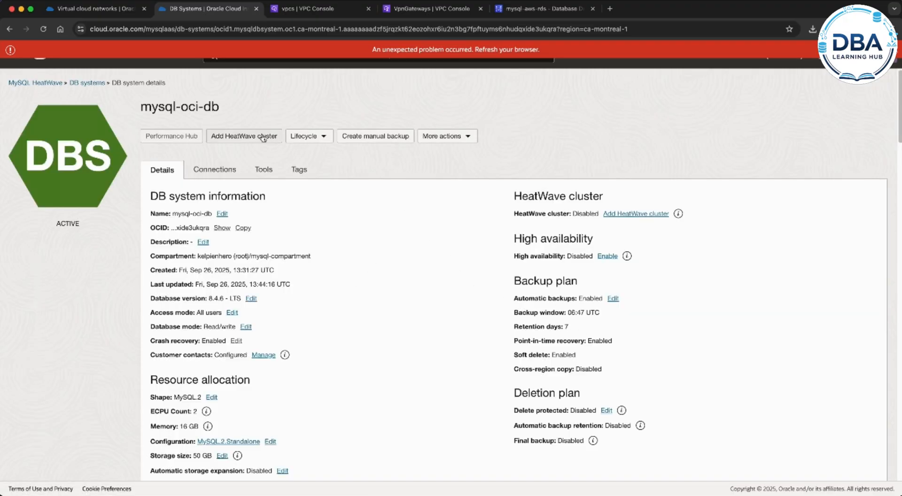
left_click(214, 170)
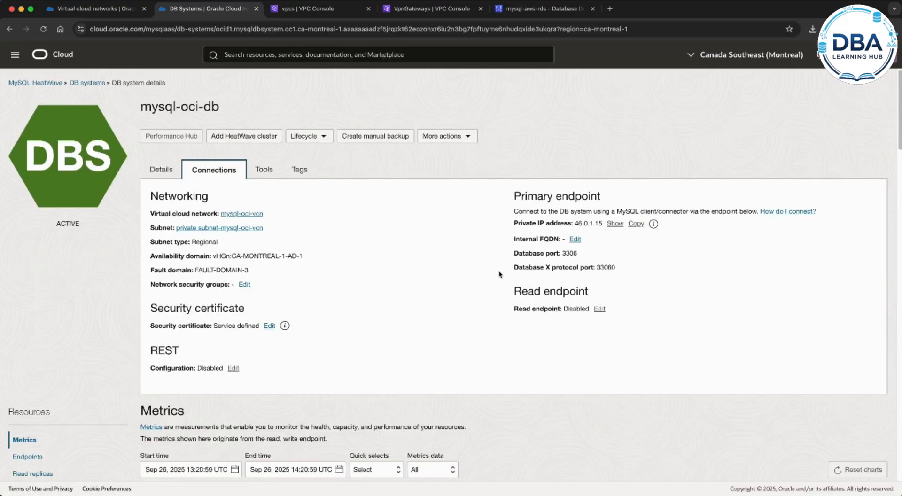
left_click_drag(508, 269, 625, 267)
left_click(606, 274)
double_click(605, 267)
left_click(83, 10)
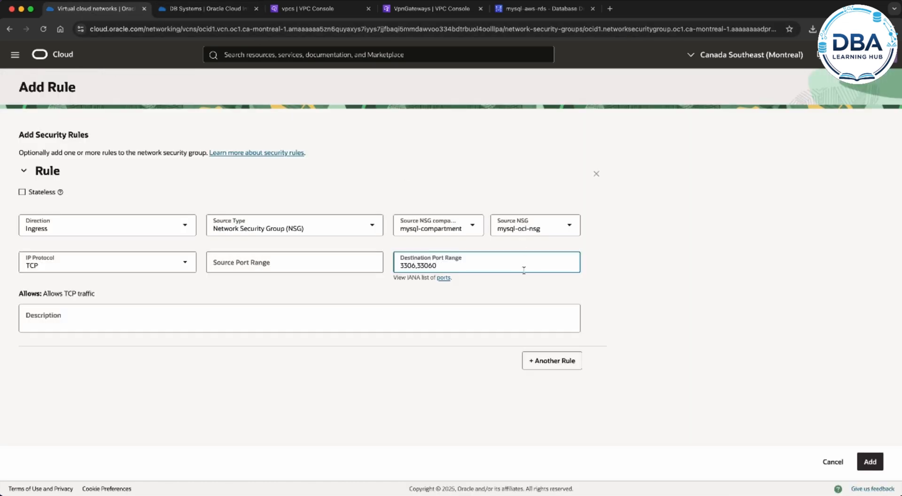
left_click(190, 6)
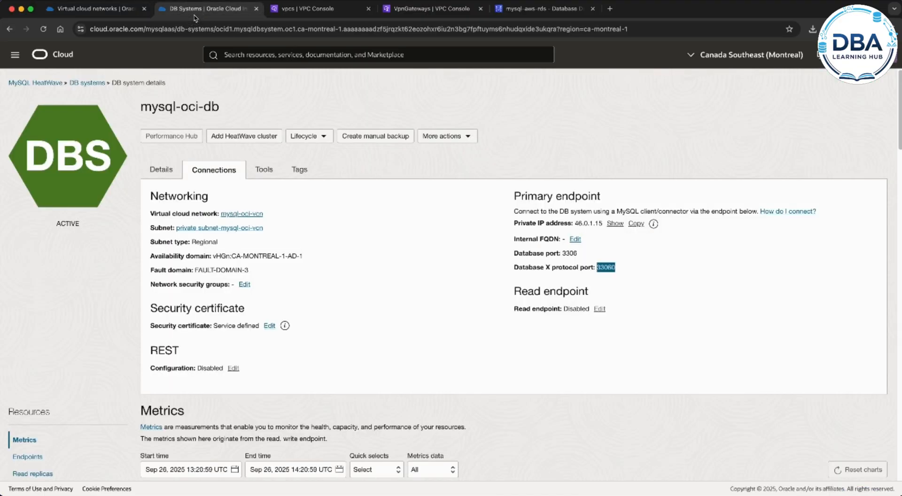
left_click(113, 10)
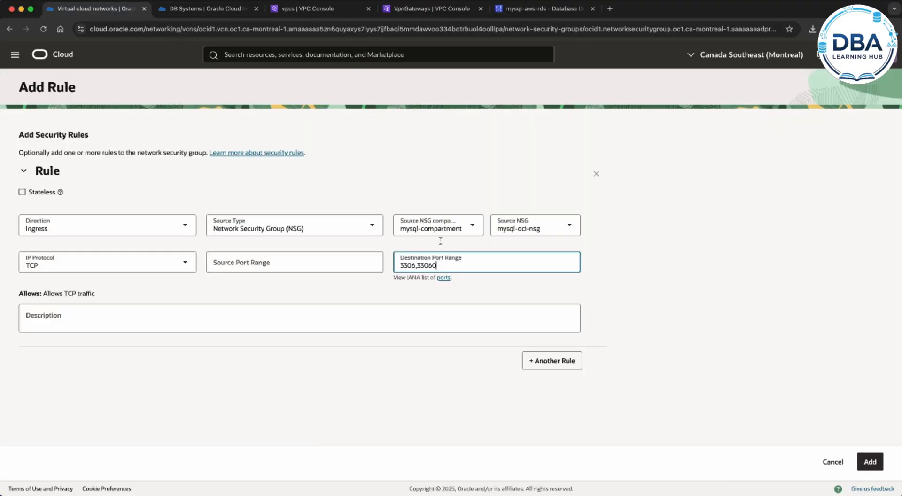
left_click(868, 462)
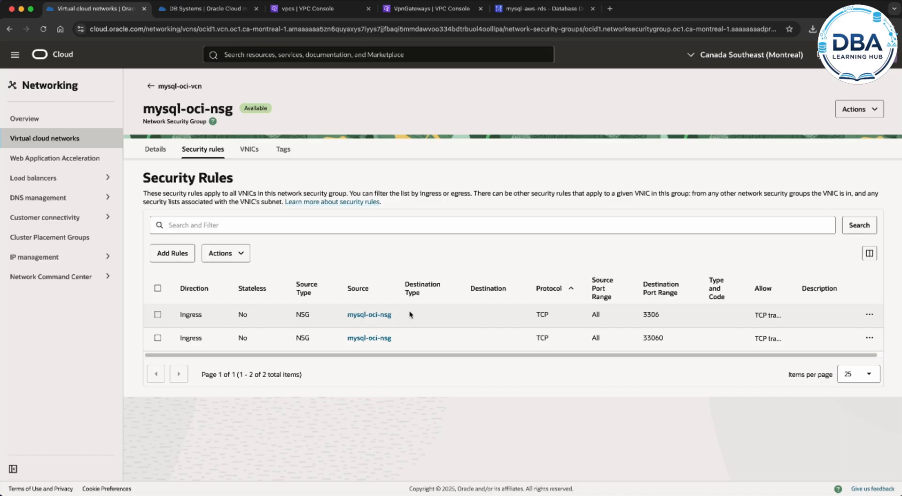
Start another ingress rule with CIDR as the source type
left_click(174, 256)
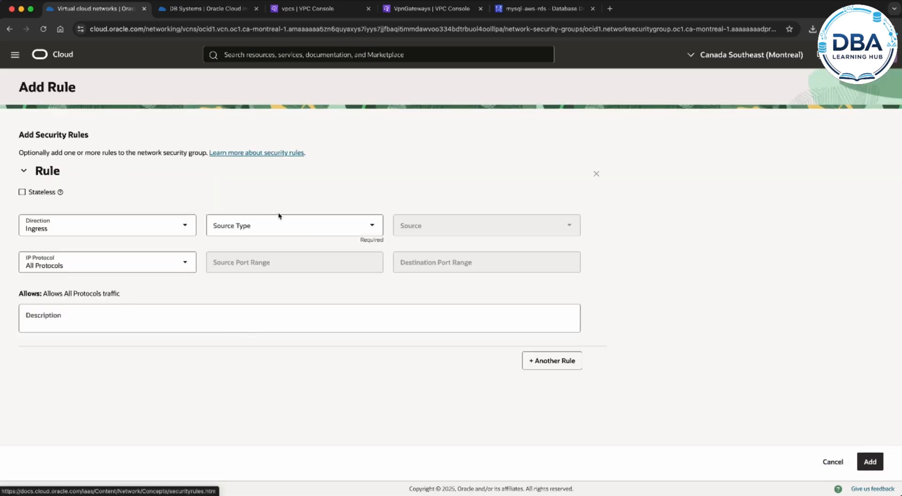
left_click(300, 234)
left_click(278, 253)
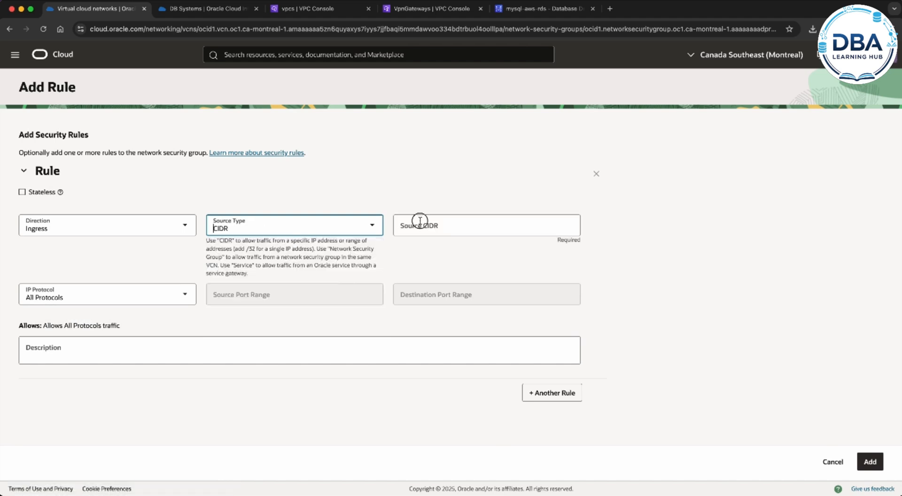
left_click(420, 221)
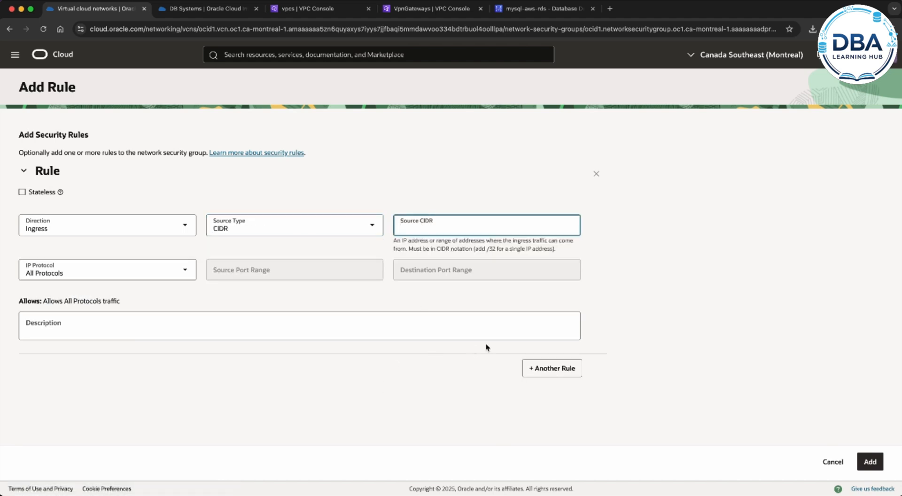
key("super+Tab")
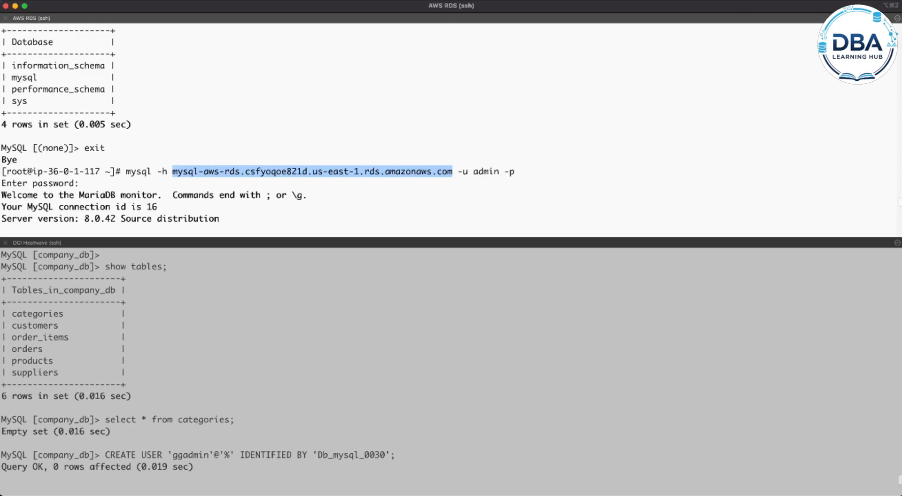
key("super+Tab")
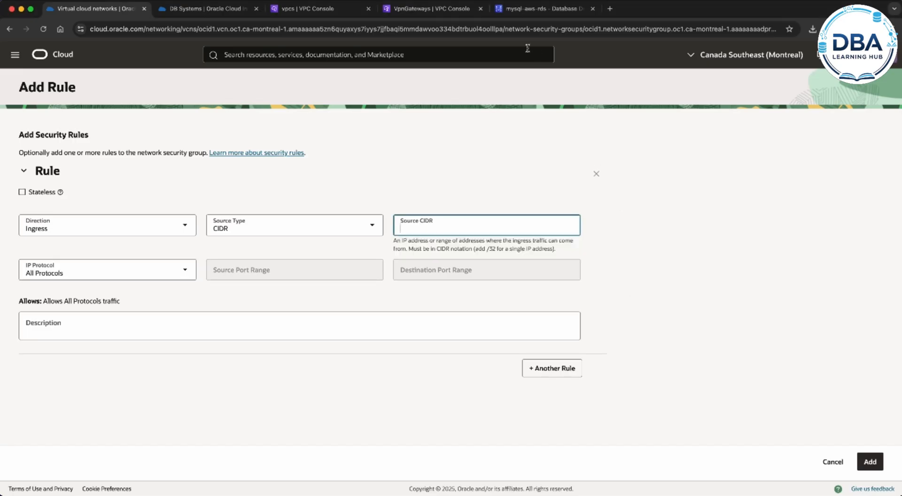
Copy mysql-aws-ec2's public IPv4 from AWS and enter source 98.81.226.40/32
left_click(432, 9)
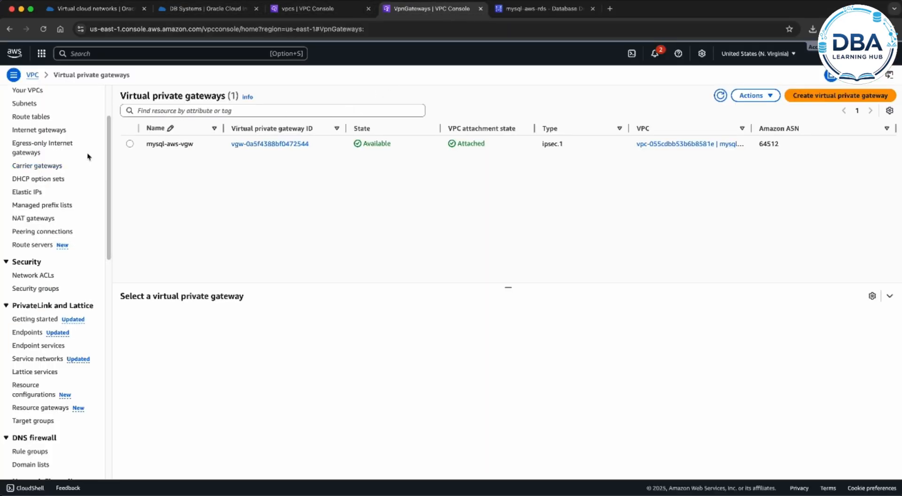
left_click(161, 53)
type("ec2")
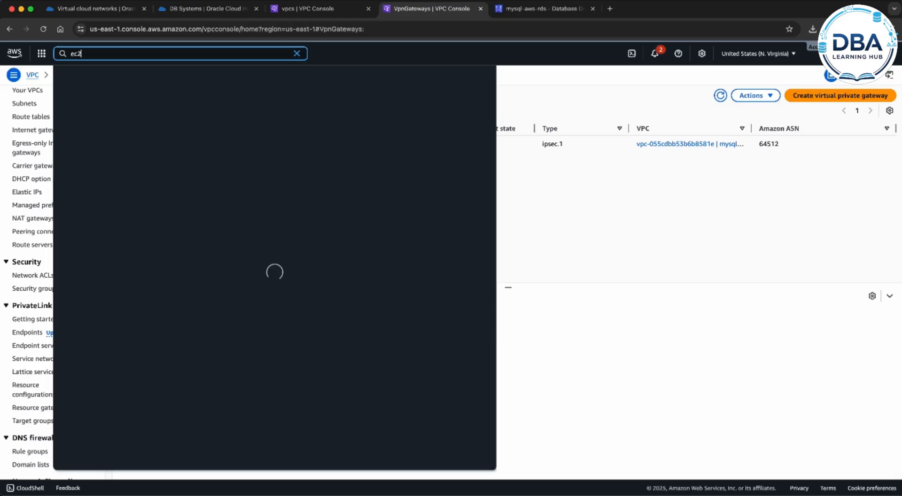
left_click(283, 142)
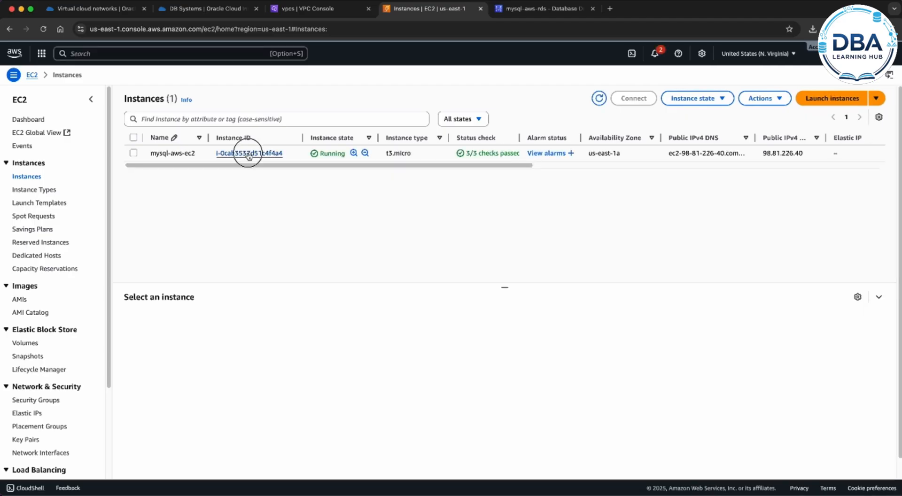
left_click(247, 153)
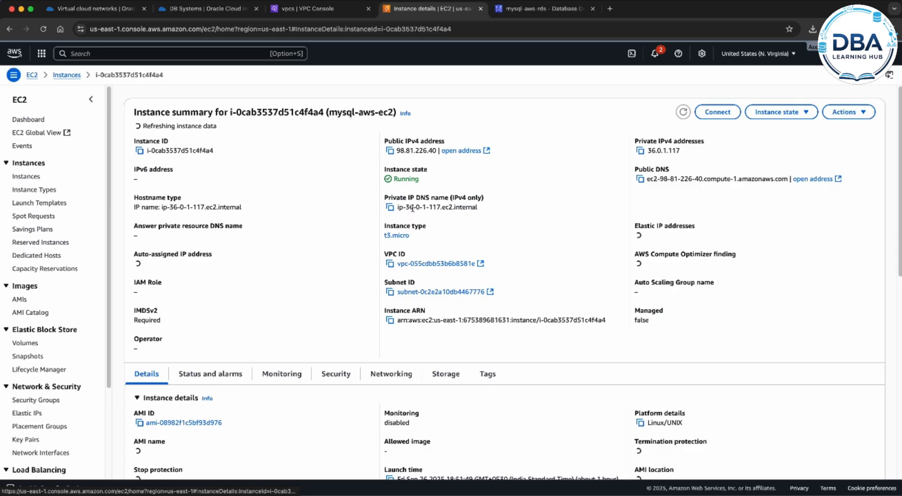
left_click(391, 152)
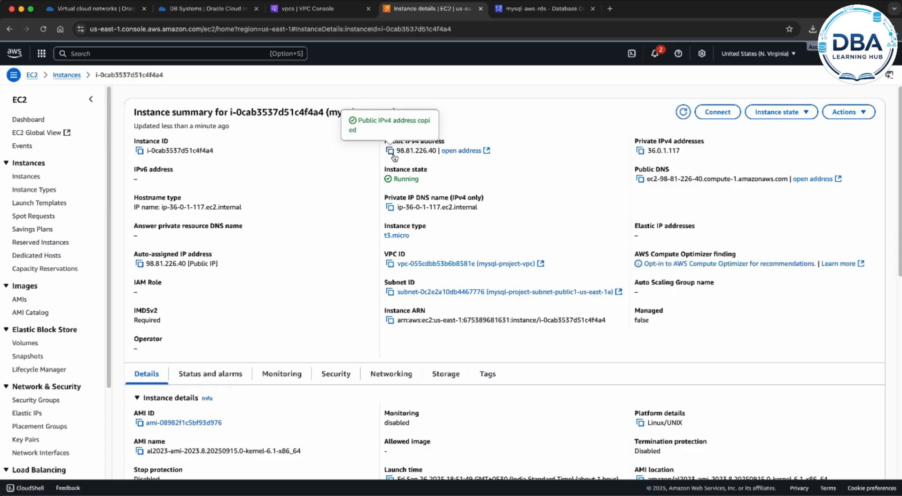
left_click(209, 10)
left_click(94, 8)
left_click(410, 224)
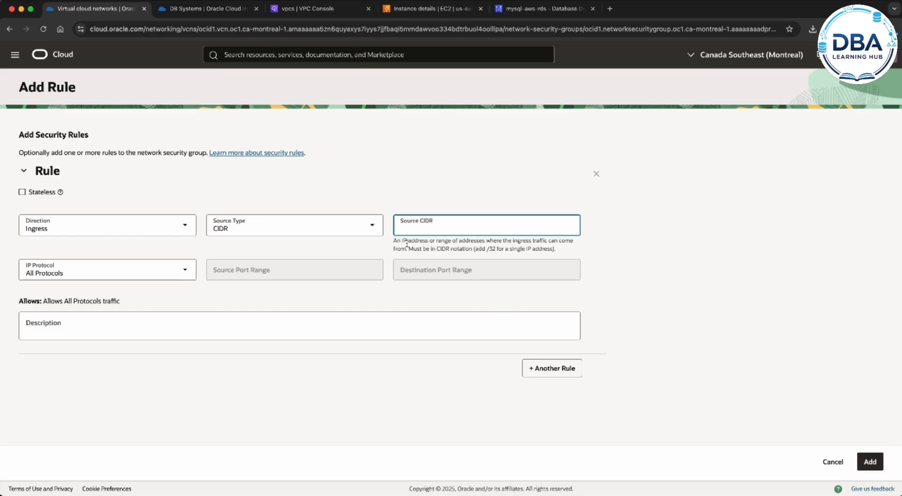
key("super+v")
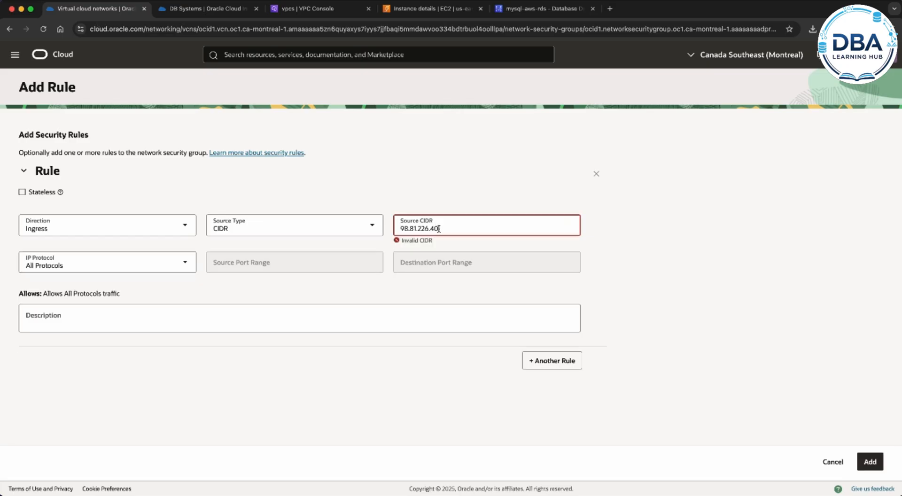
type("/32")
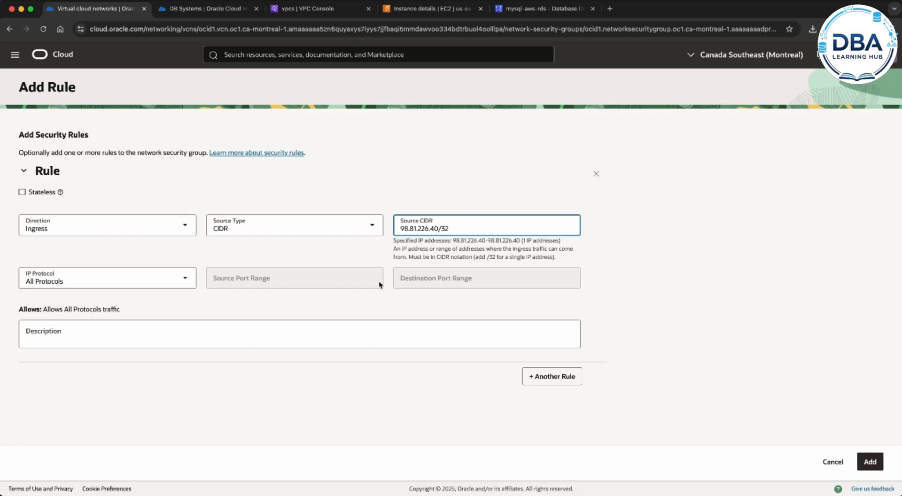
Restrict the rule to TCP destination port 7744 and add it
left_click(159, 282)
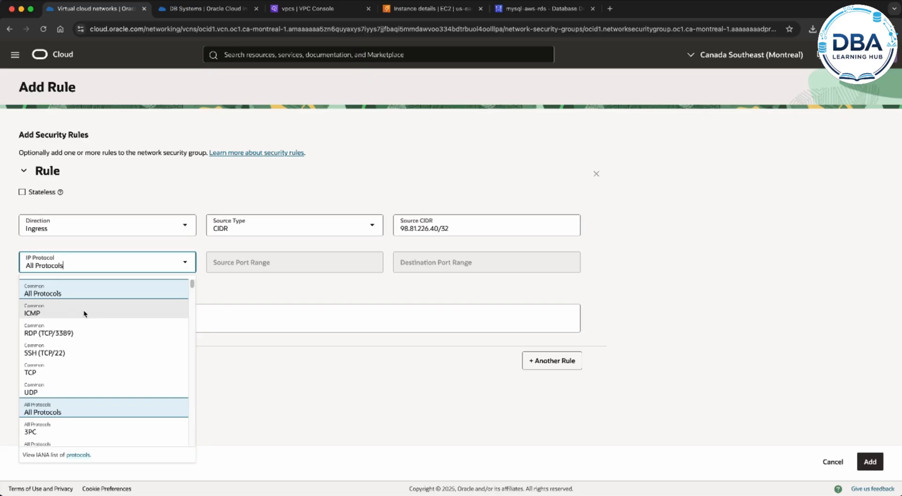
left_click(65, 370)
left_click(455, 263)
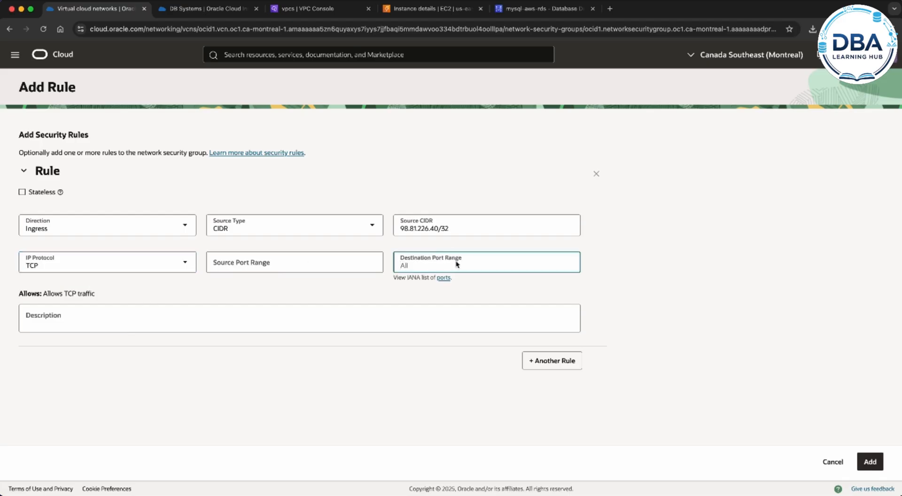
type("7744")
left_click(709, 311)
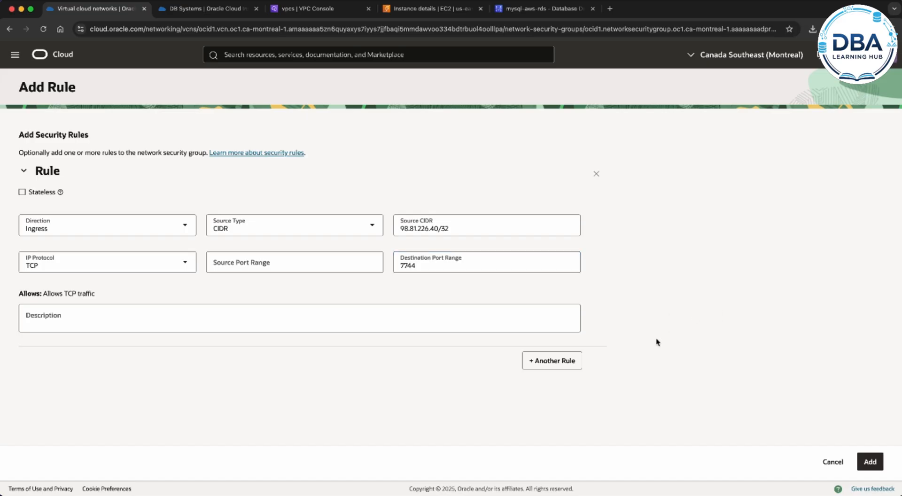
left_click(877, 465)
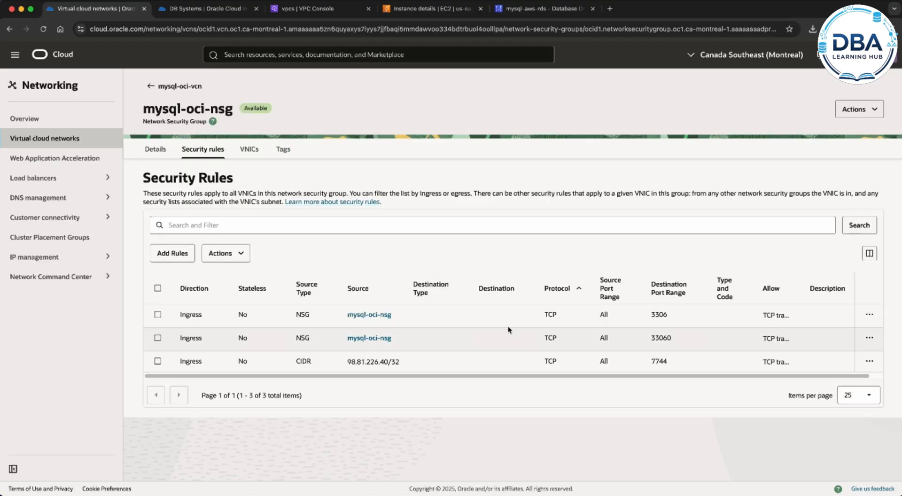
Go to GoldenGate deployments and open mysql-gg via the console search
left_click(209, 9)
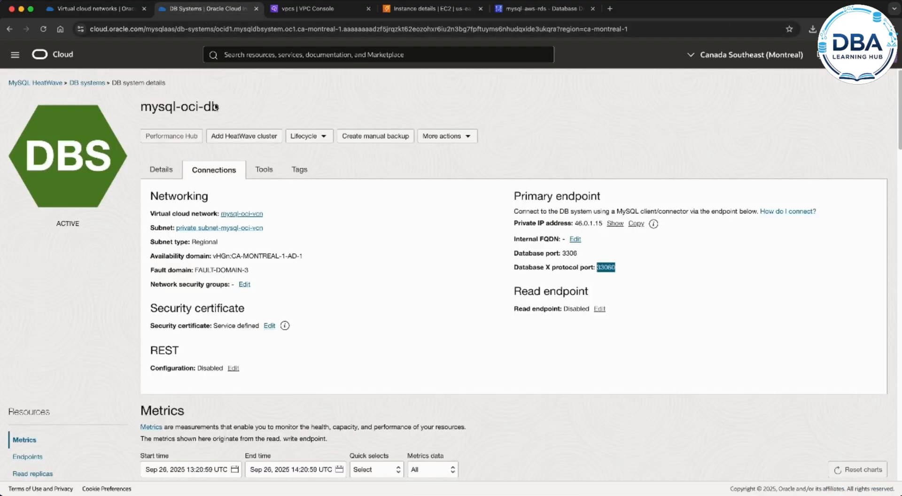
left_click(246, 54)
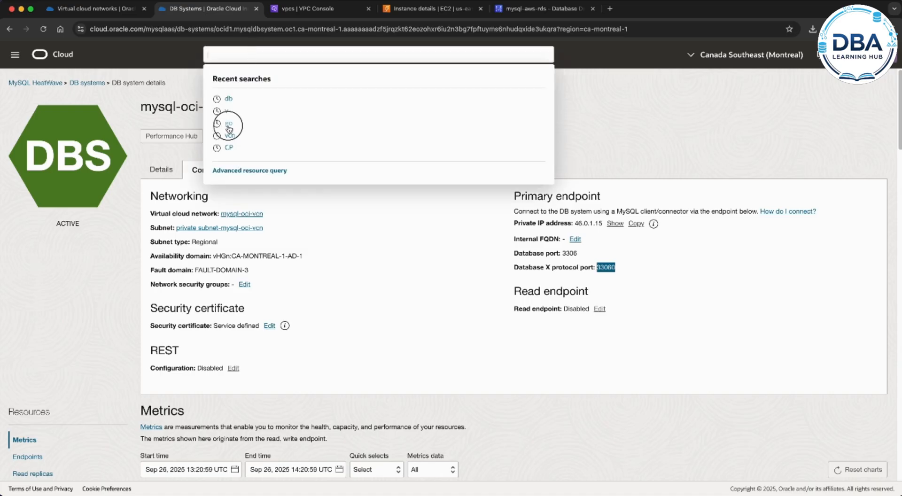
type("go")
left_click(405, 99)
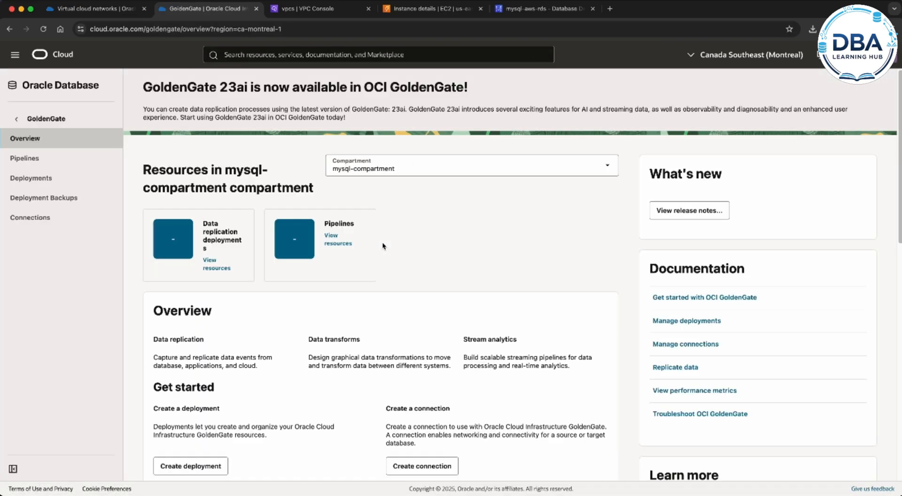
left_click(217, 266)
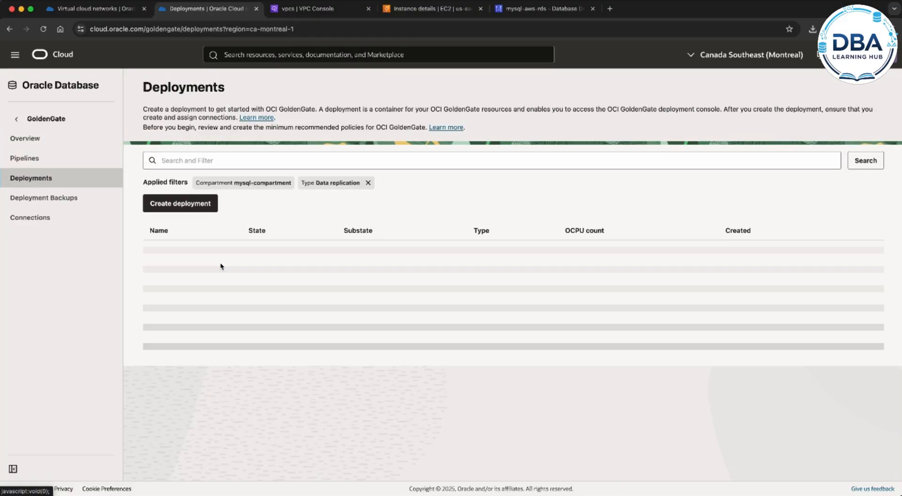
left_click(169, 253)
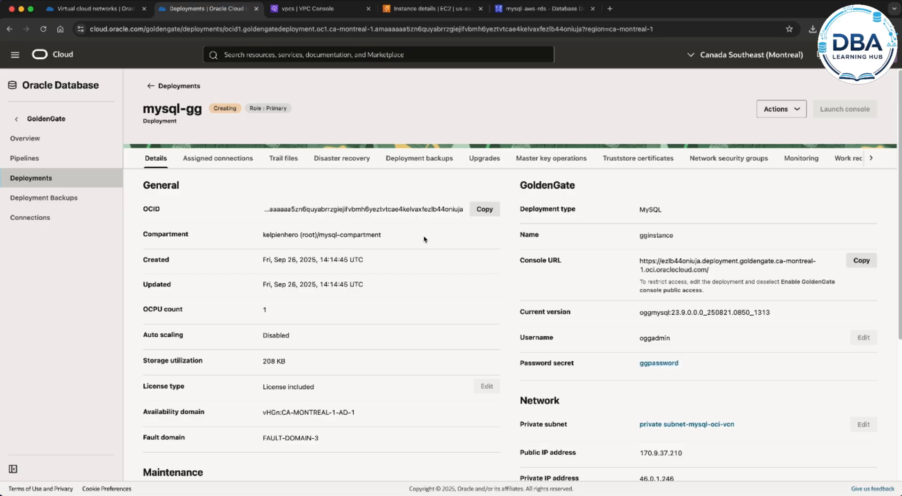
Select the deployment's ingress IPs, starting with 46.0.1.235
scroll(427, 244, "down", 5)
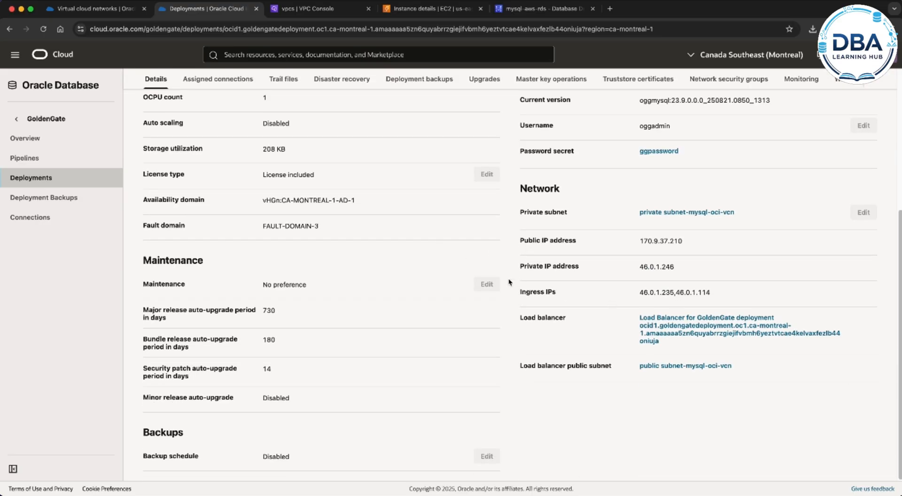
scroll(666, 280, "up", 3)
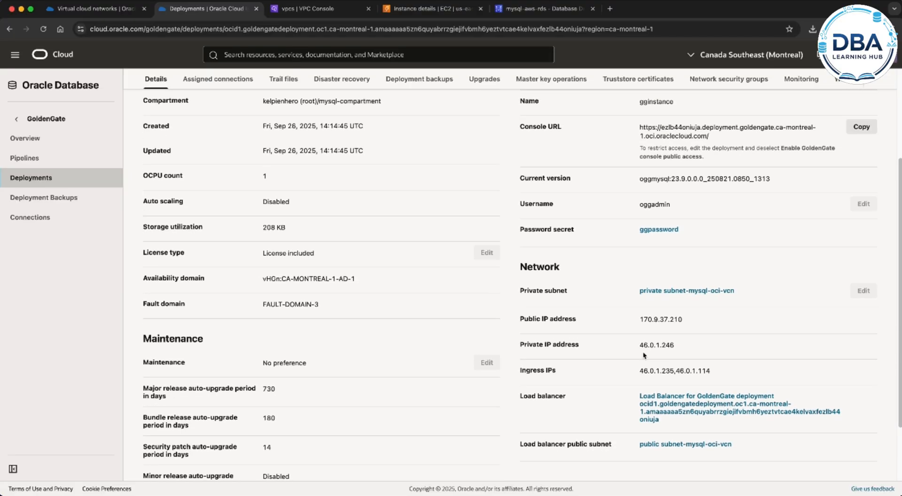
left_click_drag(640, 345, 692, 345)
mouse_move(640, 374)
left_mouse_down()
mouse_move(711, 371)
mouse_move(637, 371)
left_mouse_up()
left_click(666, 369)
Add a rule from CIDR 46.0.1.235/32, TCP, destination port 3306
left_click(117, 8)
left_click(172, 253)
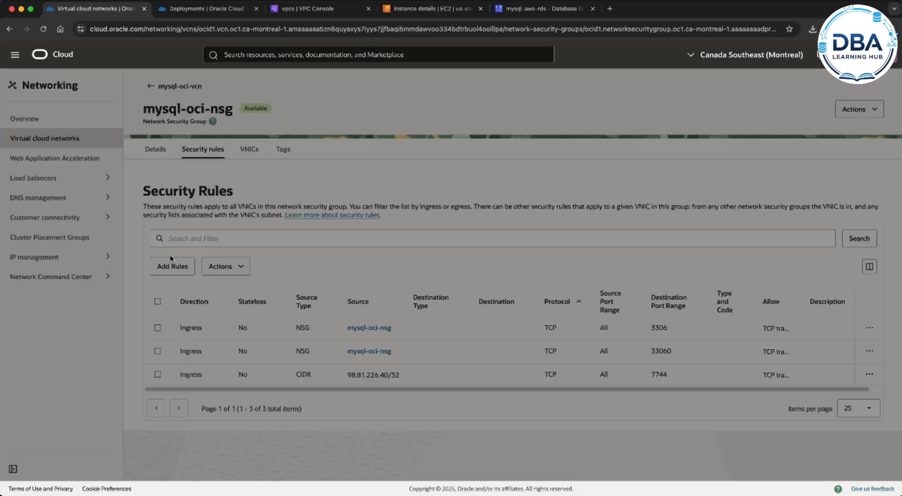
left_click(316, 225)
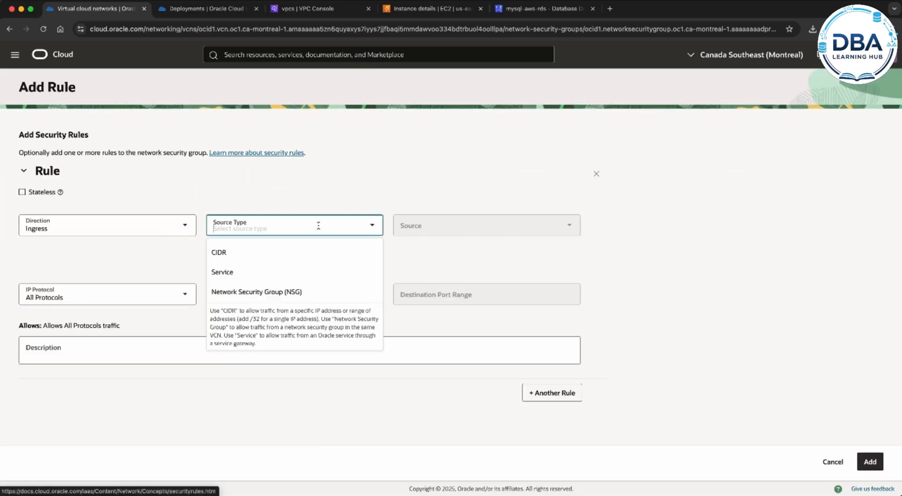
left_click(277, 255)
left_click(493, 216)
type("46.0.1.235")
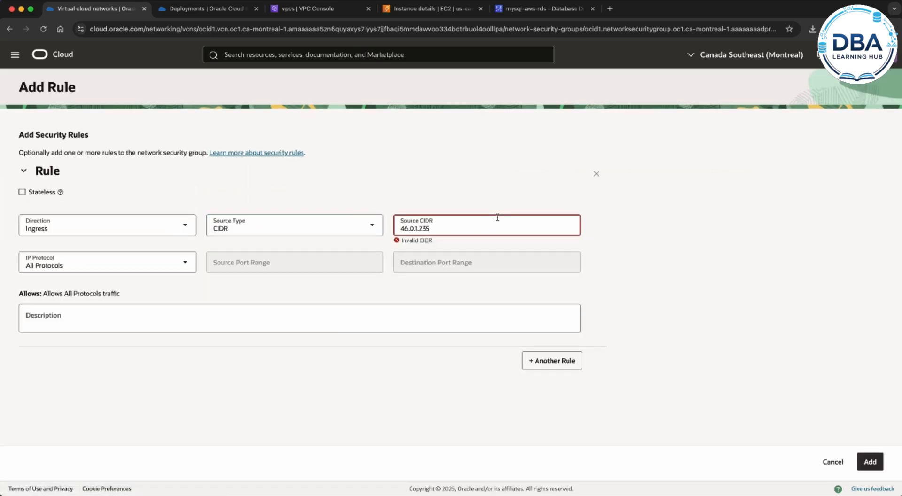
type("/32")
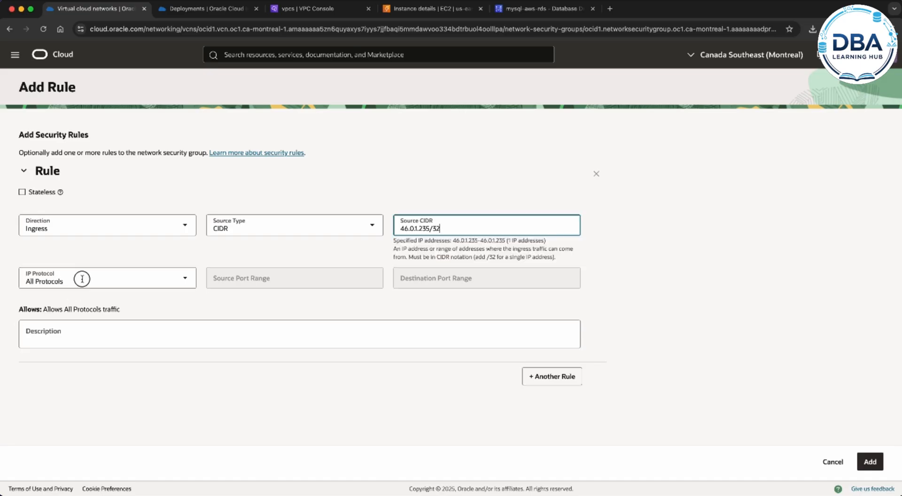
left_click(82, 278)
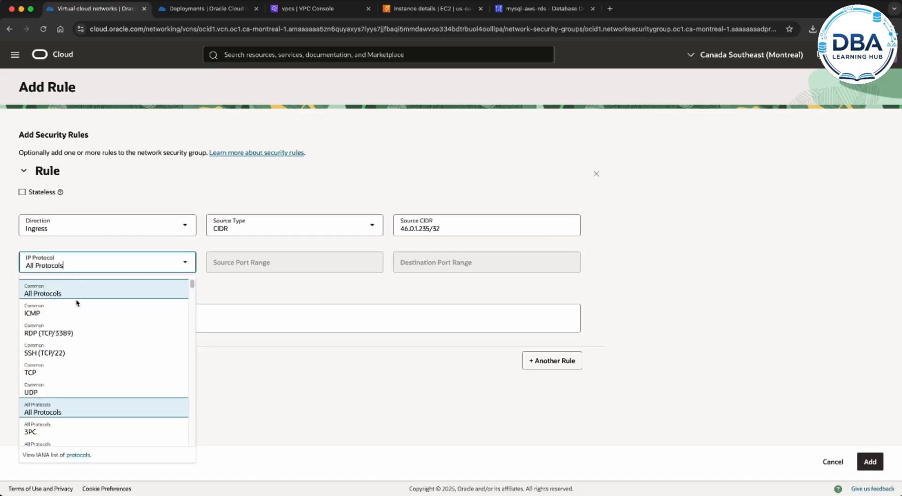
left_click(63, 377)
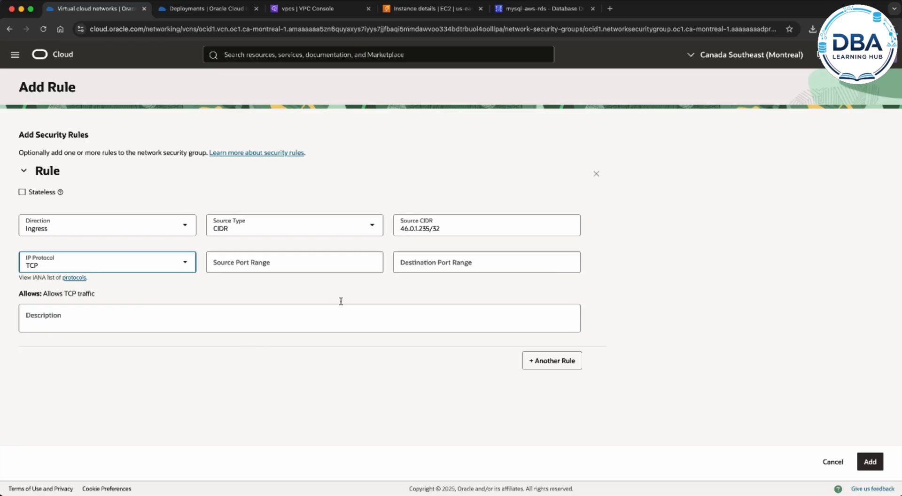
left_click(424, 264)
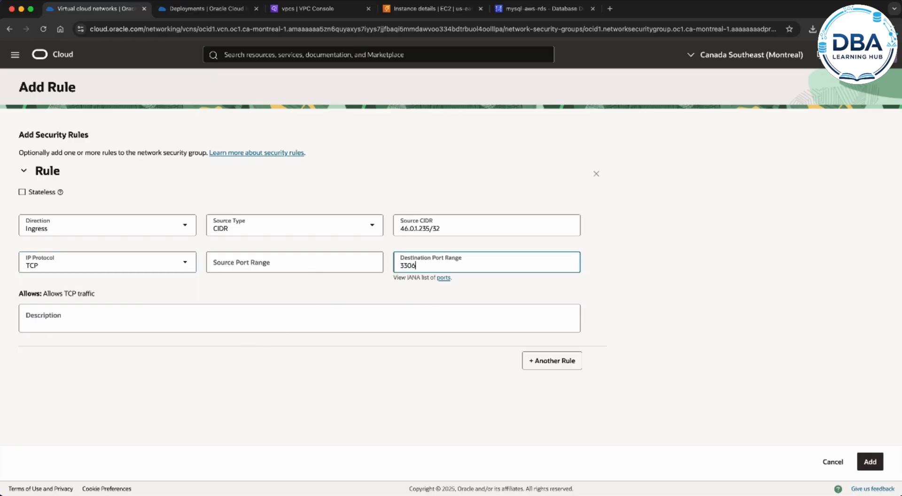
left_click(547, 360)
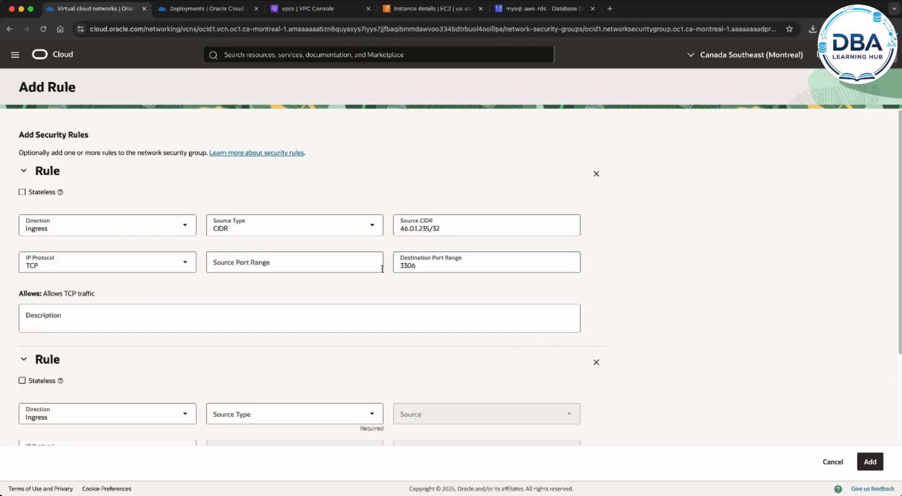
Add a second TCP 3306 rule from 46.0.1.114/32 and save both rules
left_click(207, 9)
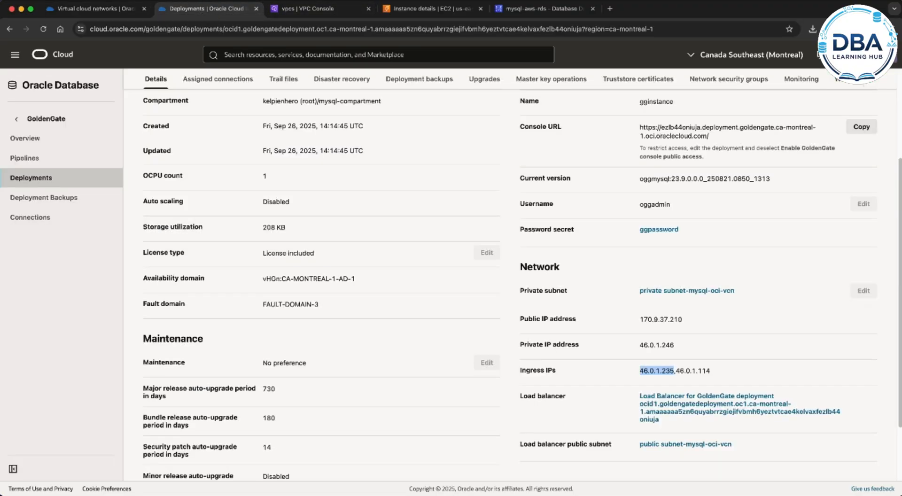
left_click_drag(676, 370, 710, 370)
key("super+c")
left_click(89, 9)
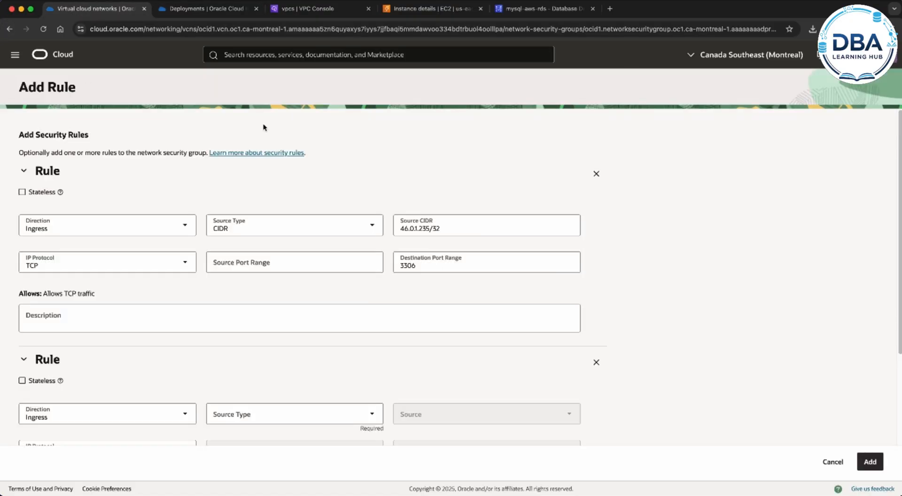
left_click(241, 414)
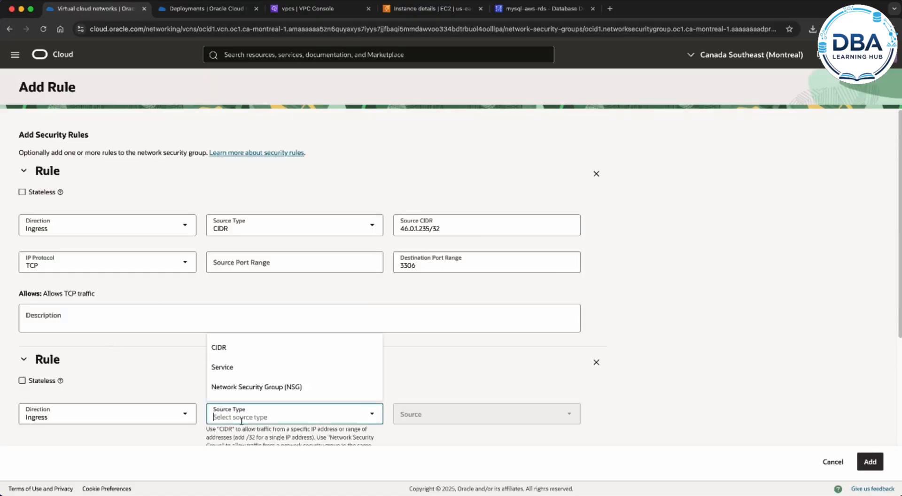
left_click(234, 344)
left_click(421, 410)
key("super+v")
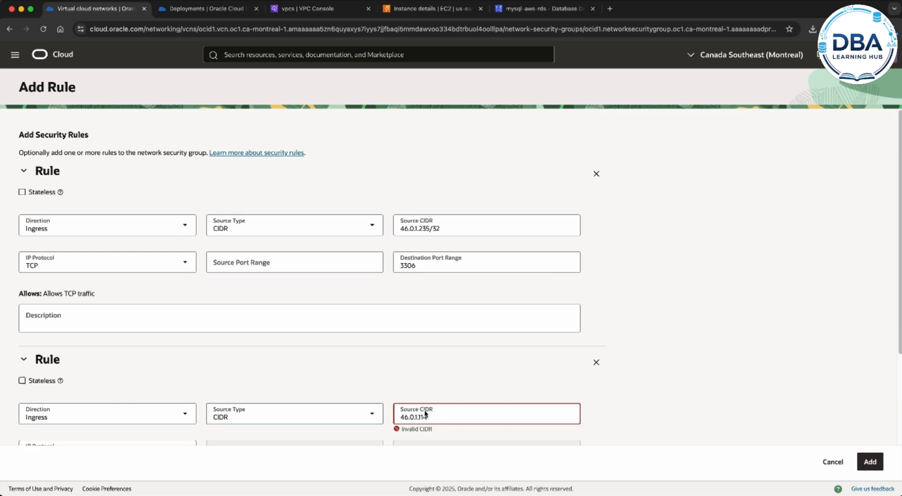
type("/32")
scroll(421, 379, "down", 2)
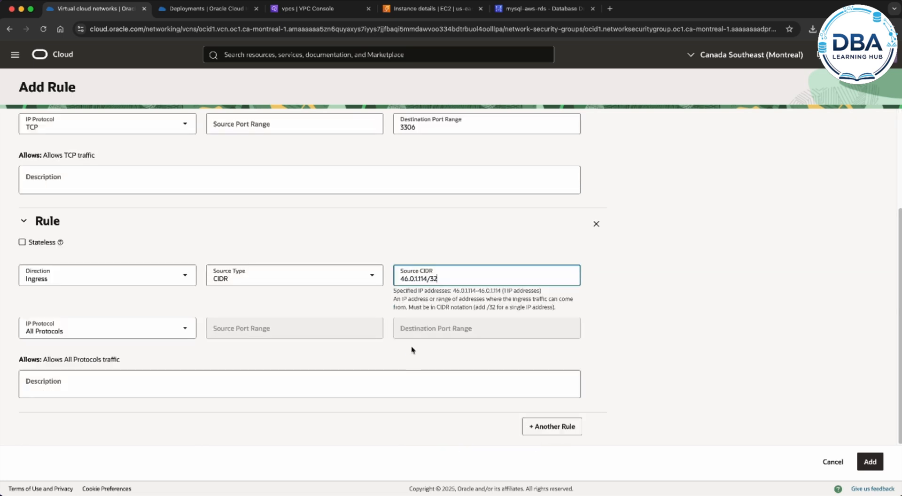
left_click(139, 388)
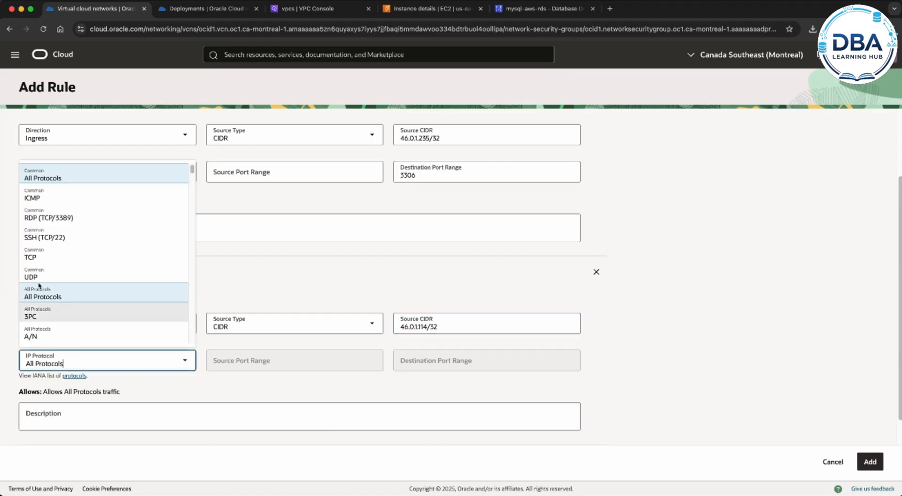
left_click(37, 260)
left_click(455, 359)
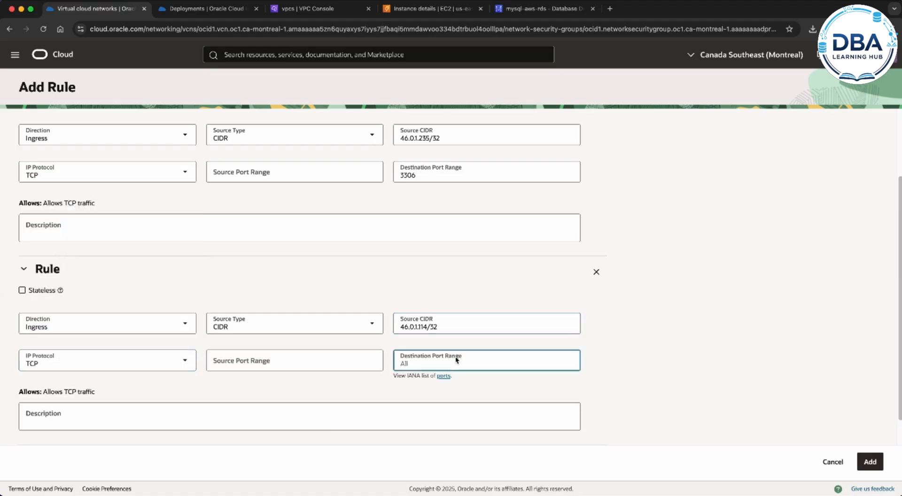
scroll(611, 324, "down", 1)
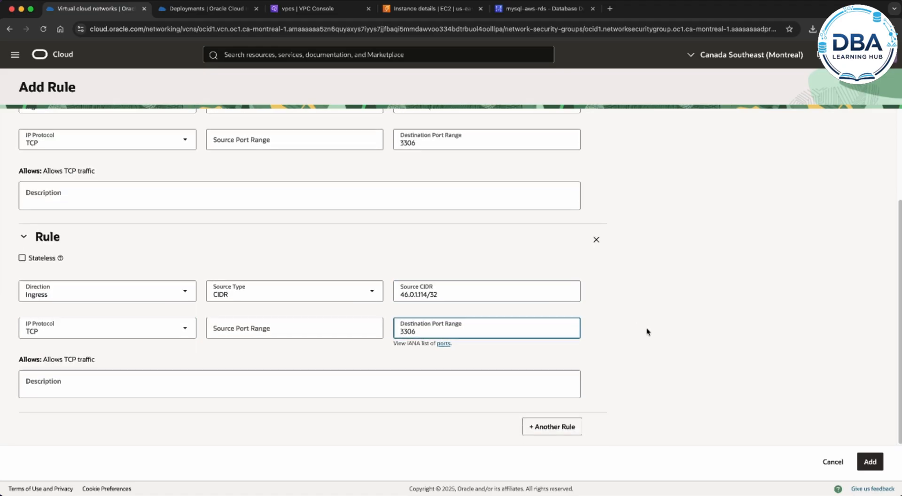
left_click(869, 470)
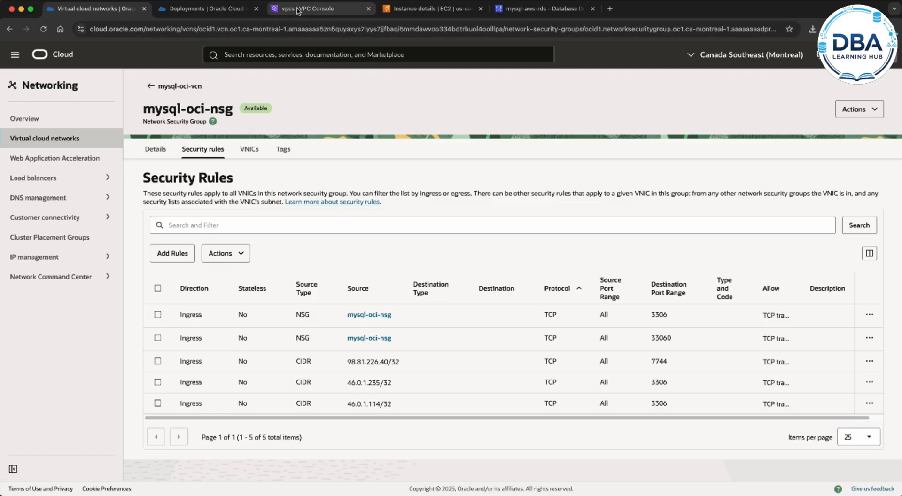
Copy the GoldenGate deployment's private IP 46.0.1.246
left_click(206, 9)
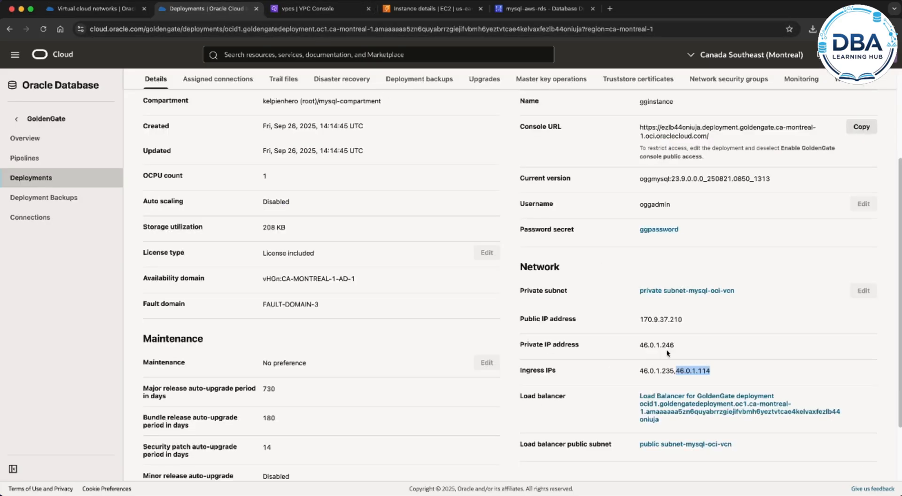
left_click_drag(675, 345, 646, 340)
key("super+c")
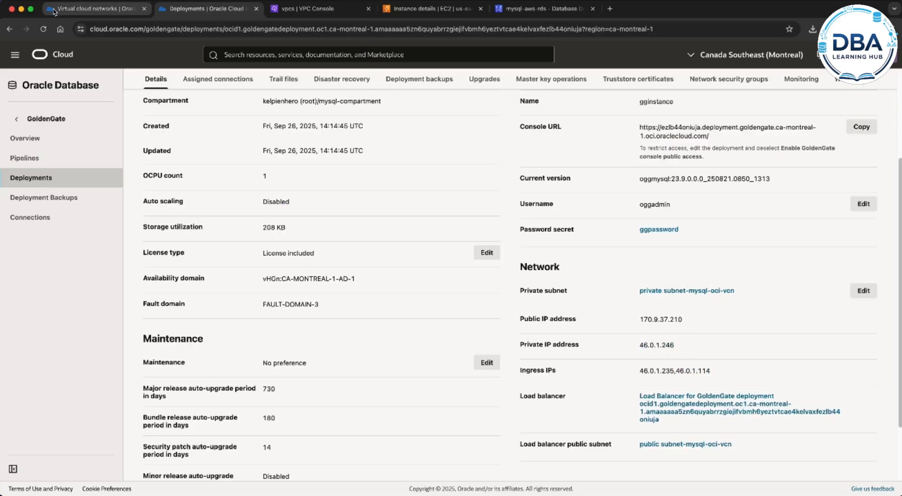
left_click(54, 10)
Add a mysql-oci-nsg rule allowing TCP port 3306 from CIDR 46.0.1.246/32
left_click(180, 253)
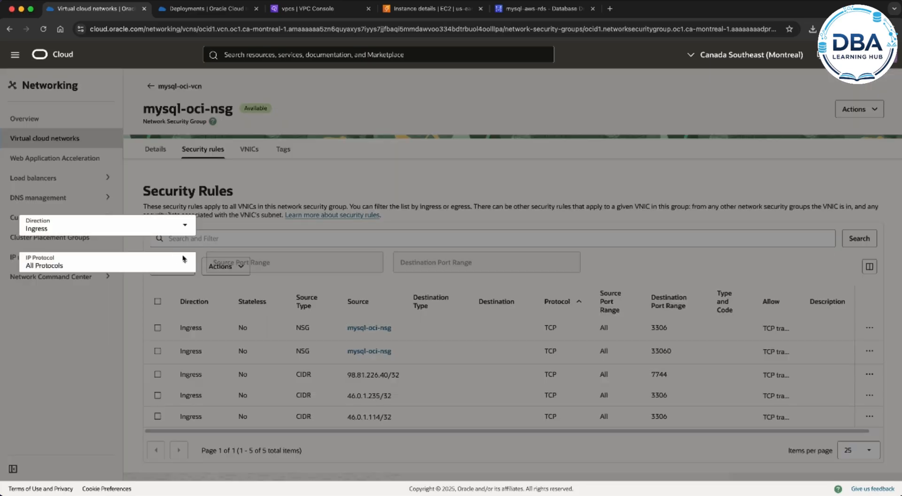
left_click(256, 225)
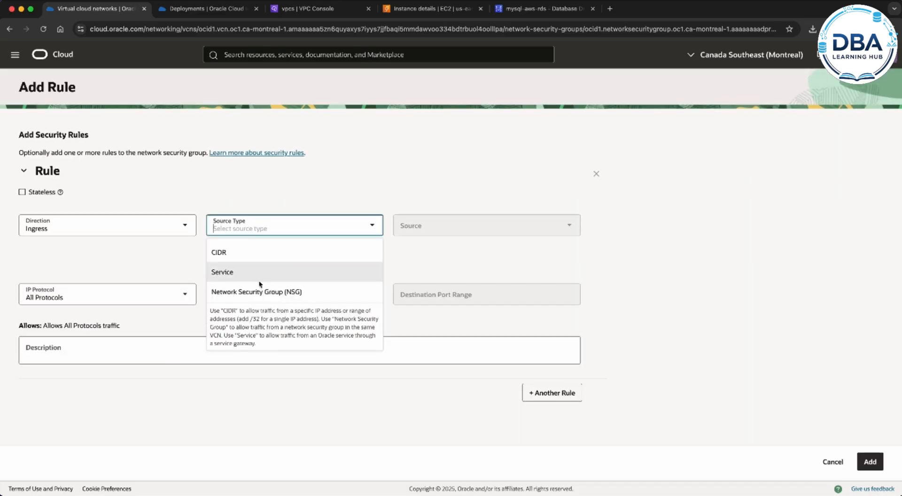
left_click(317, 250)
left_click(442, 226)
key("super+v")
type("/3")
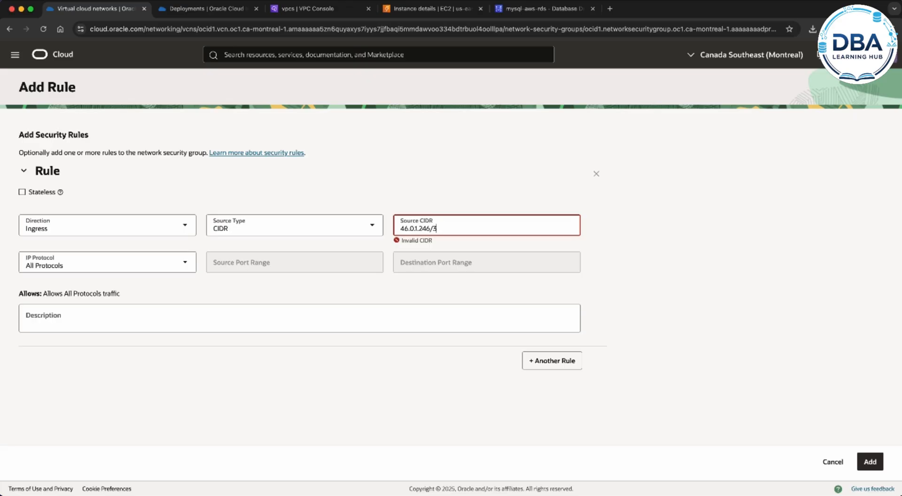
type("2")
left_click(86, 267)
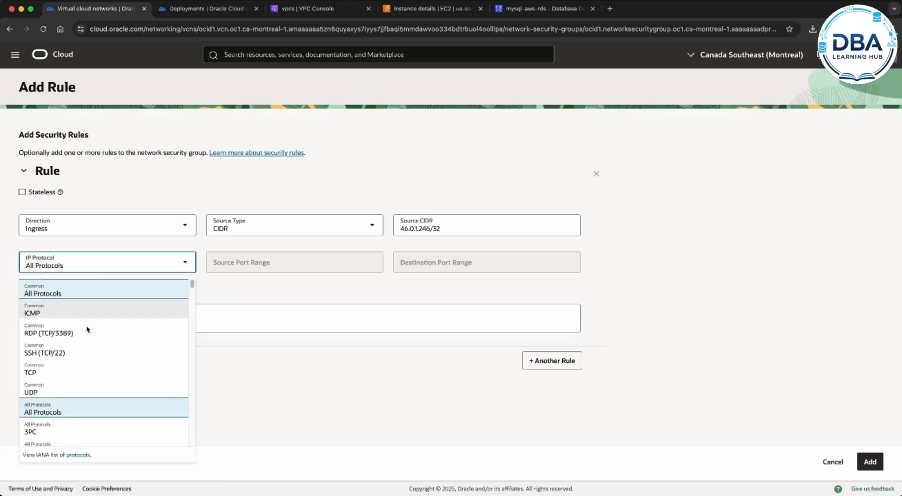
left_click(69, 366)
left_click(469, 257)
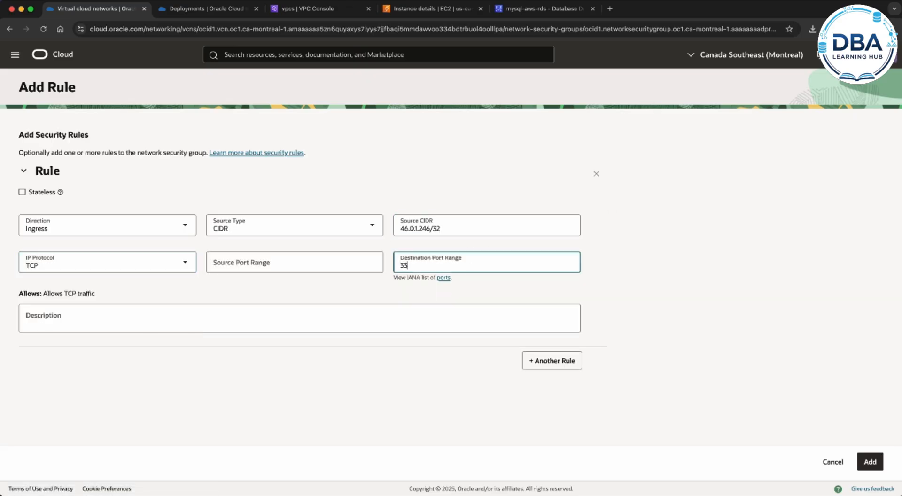
left_click(871, 462)
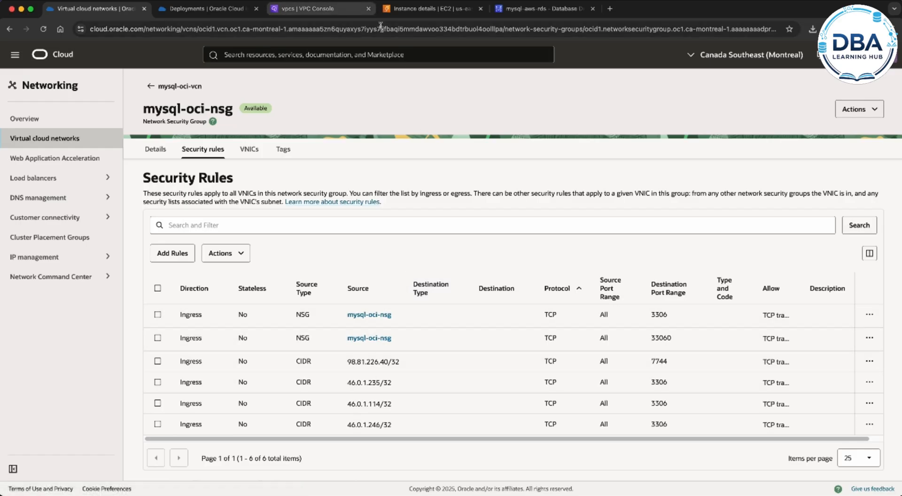
key("ctrl+Tab")
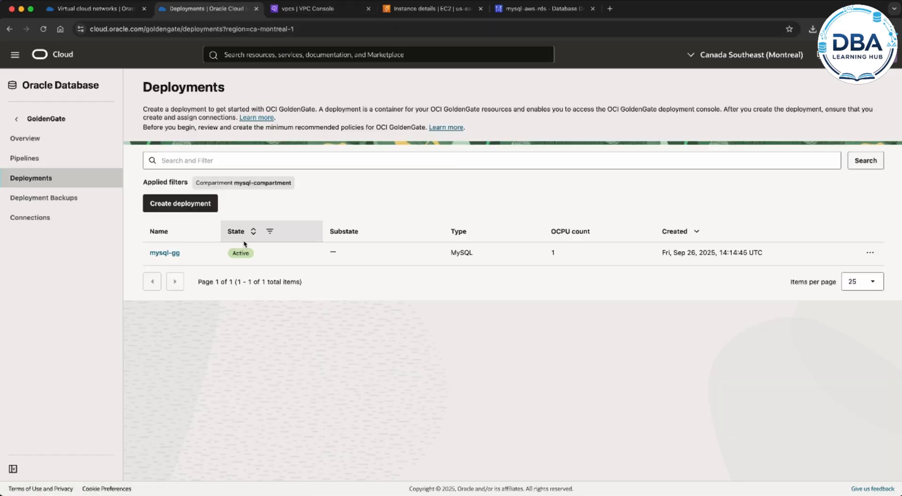
Make the new rule Ingress and copy the OCI_MySQL connection's ingress IP 46.0.1.184
left_click(173, 257)
left_click(97, 9)
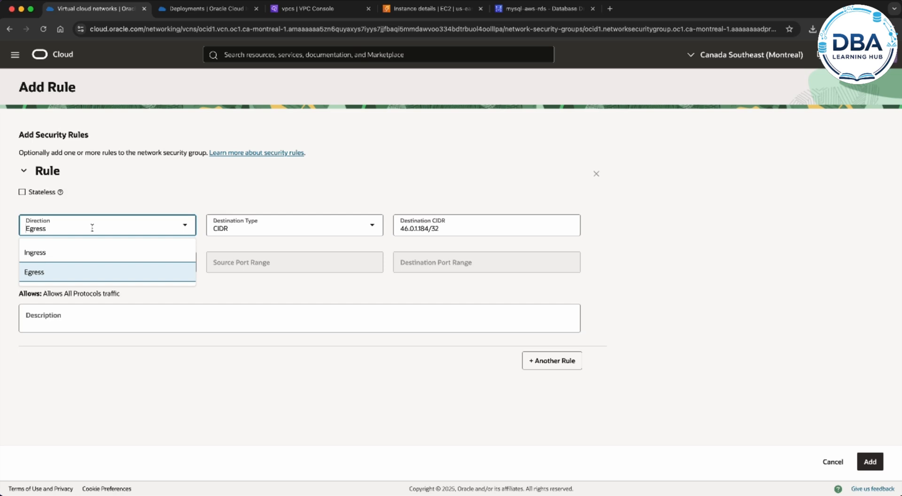
left_click(76, 253)
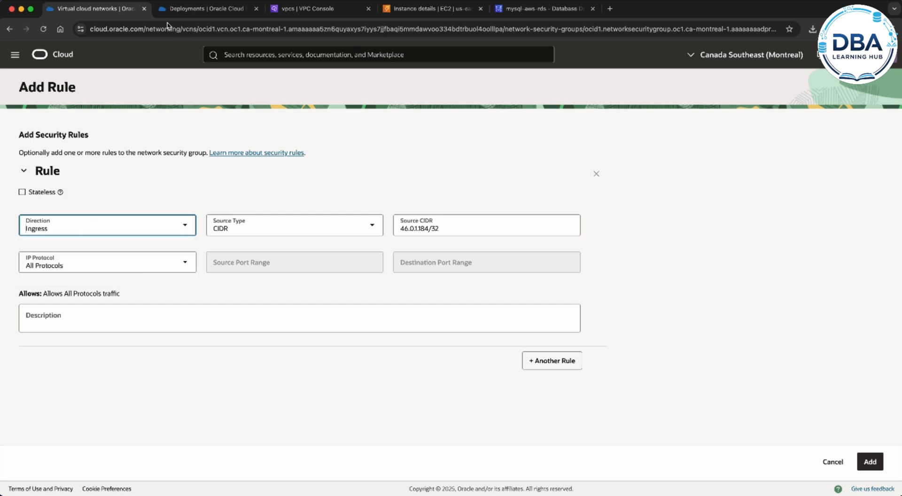
left_click(188, 9)
left_click(30, 217)
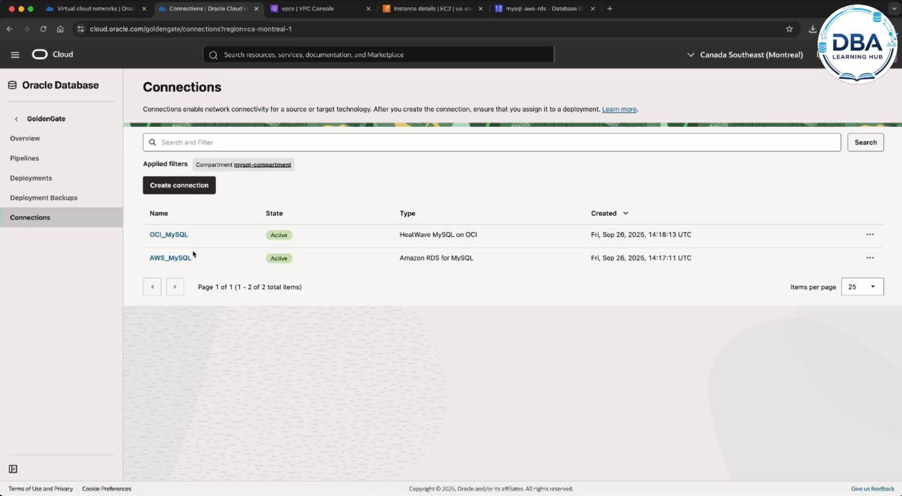
left_click(178, 235)
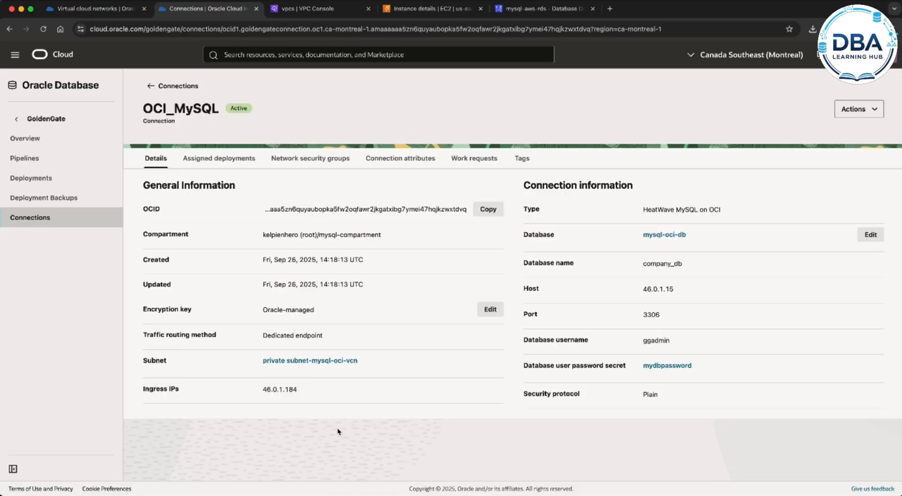
left_click_drag(308, 391, 262, 388)
left_click(93, 10)
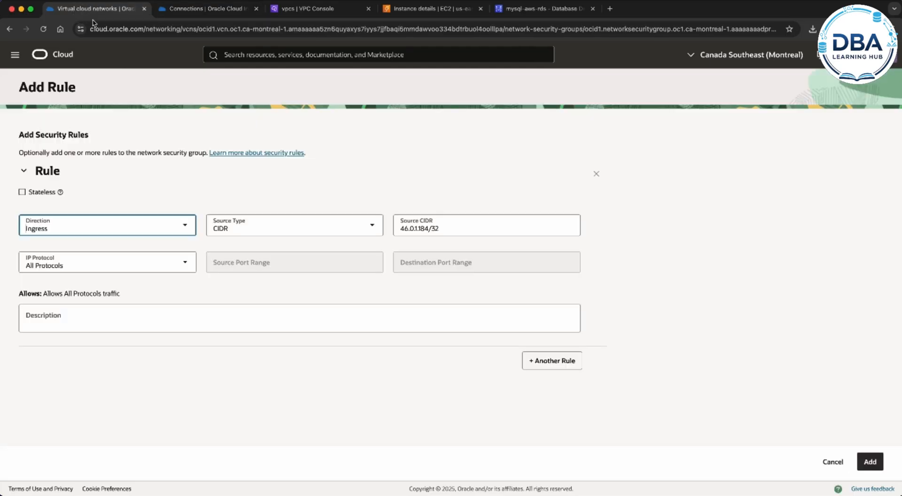
Complete the 46.0.1.184/32 ingress rule with TCP destination port 3306 and add it
left_click(449, 231)
left_click(141, 271)
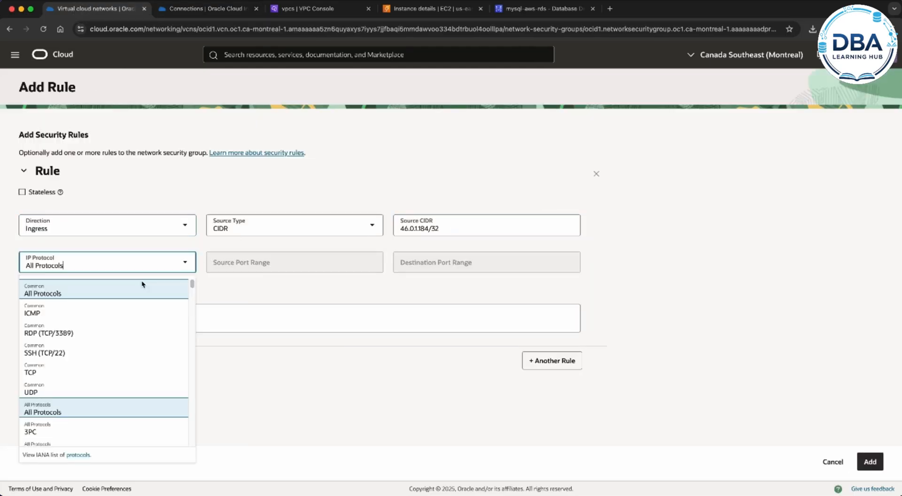
left_click(64, 371)
left_click(448, 259)
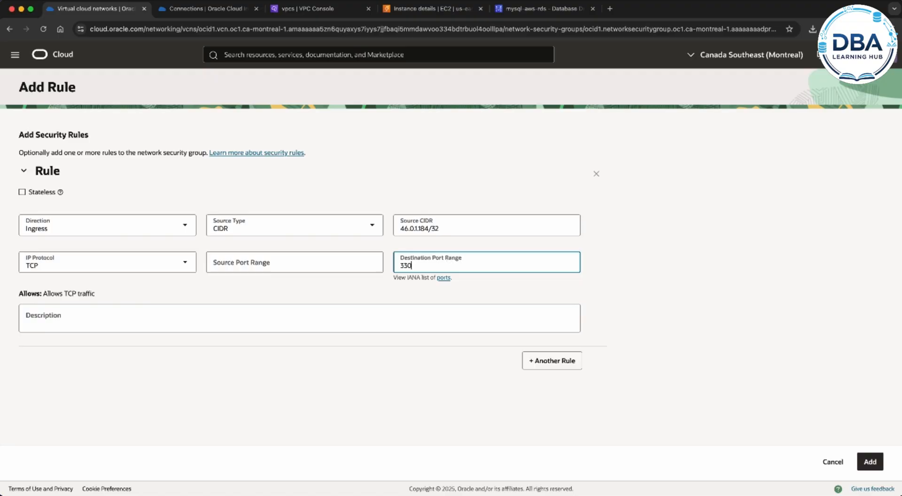
type("3306")
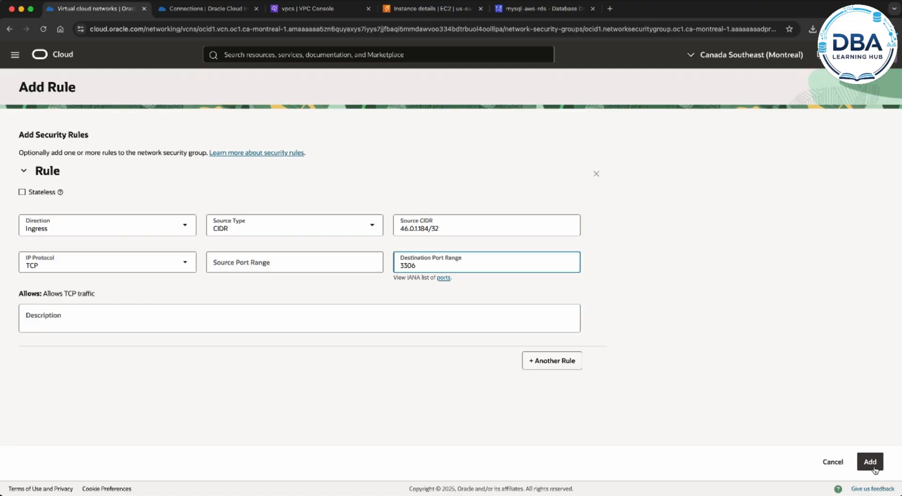
left_click(872, 467)
scroll(285, 346, "down", 1)
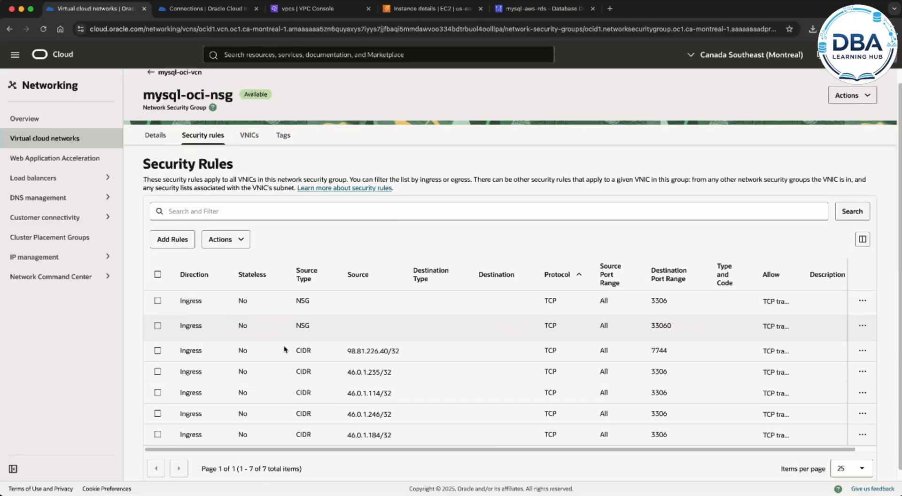
Start a new security rule and copy the OCI_MySQL host address 46.0.1.15
left_click(173, 232)
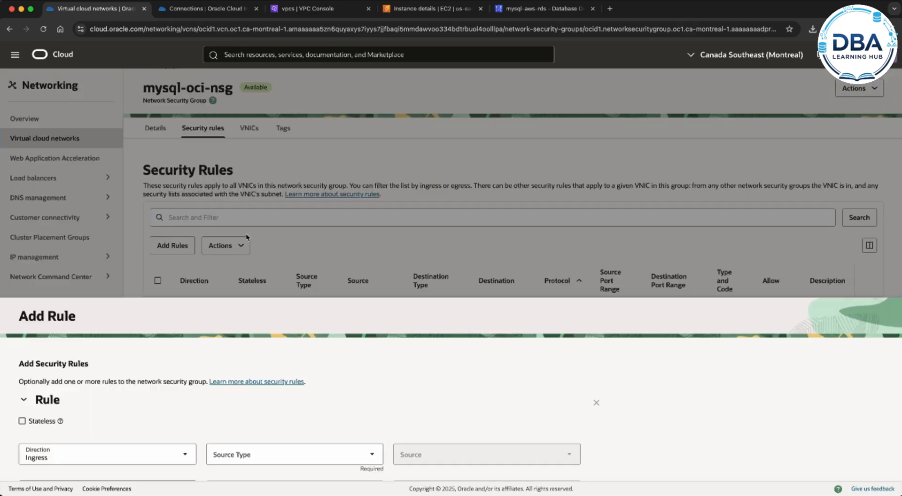
left_click(204, 9)
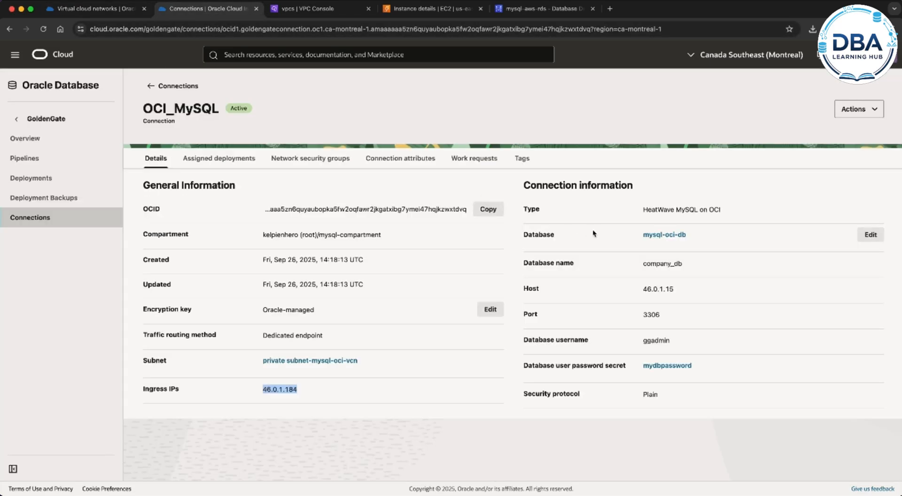
double_click(654, 289)
key("super+c")
left_click(96, 8)
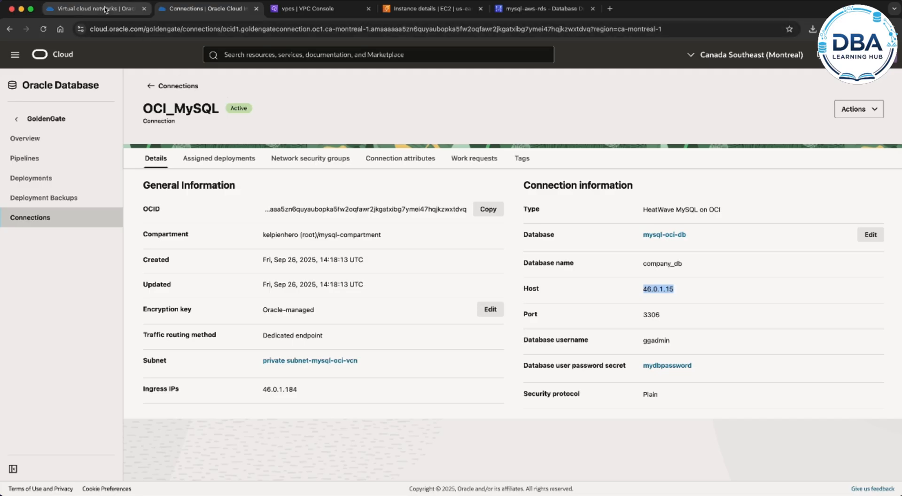
Add an egress rule to CIDR 46.0.1.15/32 allowing TCP port 3306
left_click(94, 217)
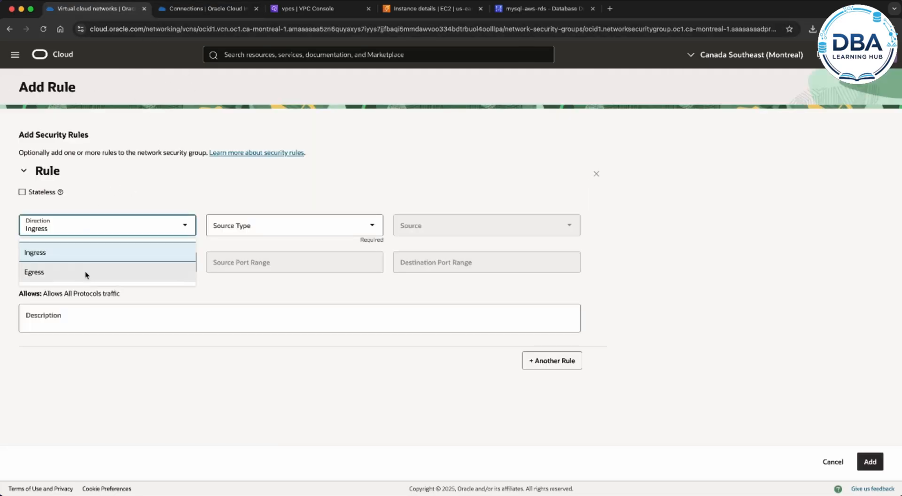
left_click(86, 271)
left_click(262, 221)
left_click(260, 252)
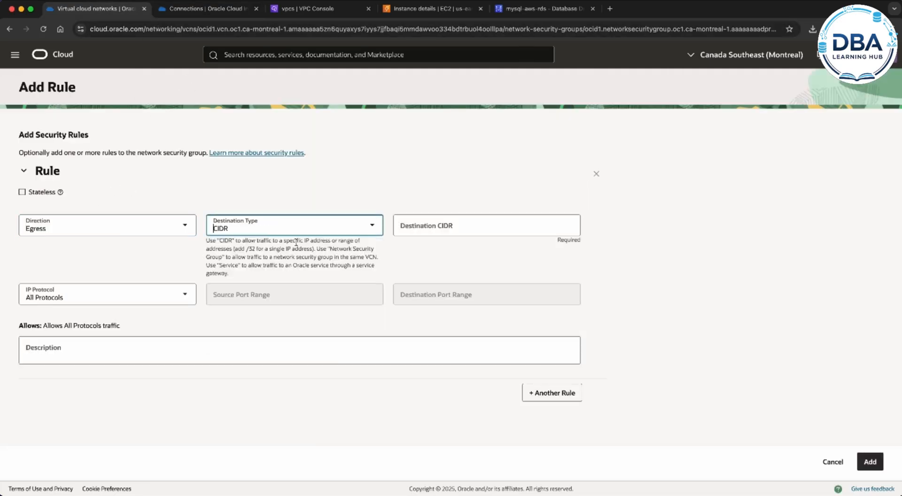
left_click(508, 224)
key("super+v")
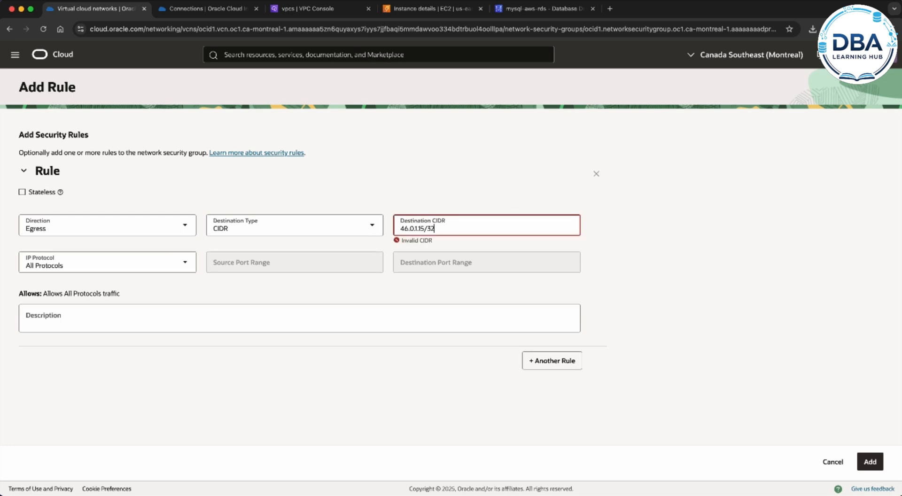
left_click(106, 306)
left_click(97, 265)
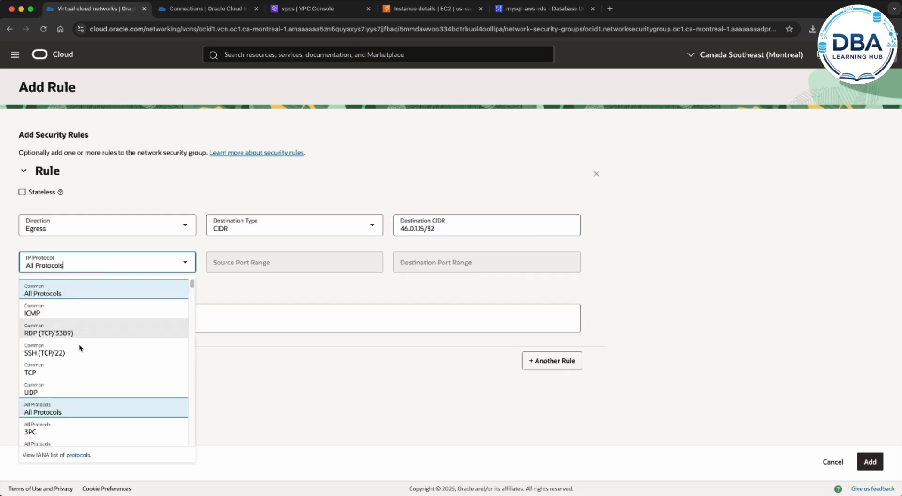
left_click(72, 373)
left_click(427, 268)
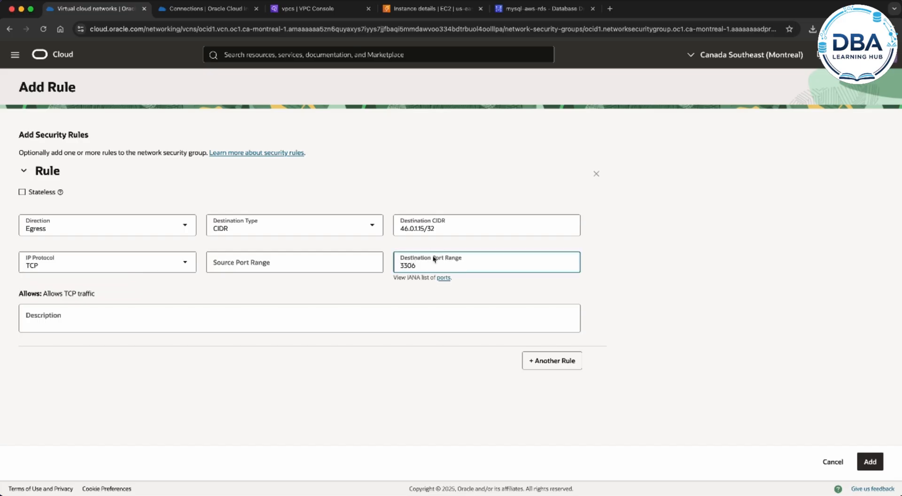
left_click(865, 463)
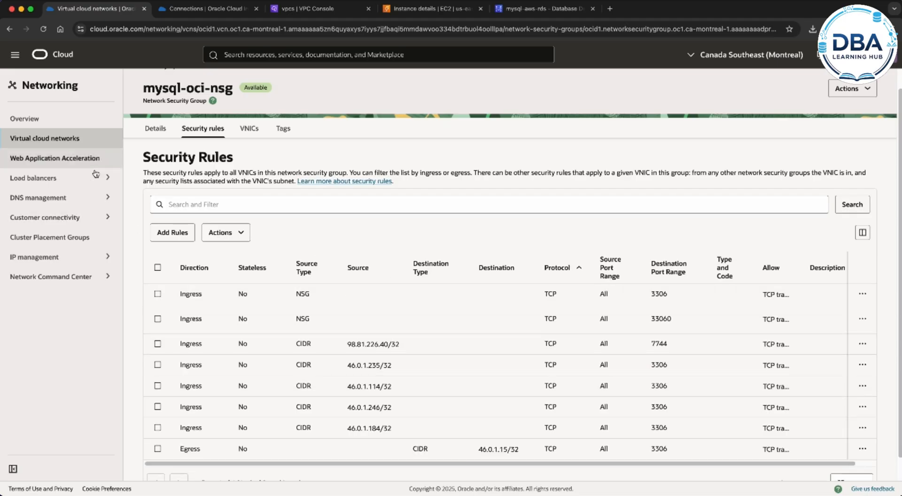
scroll(278, 259, "down", 1)
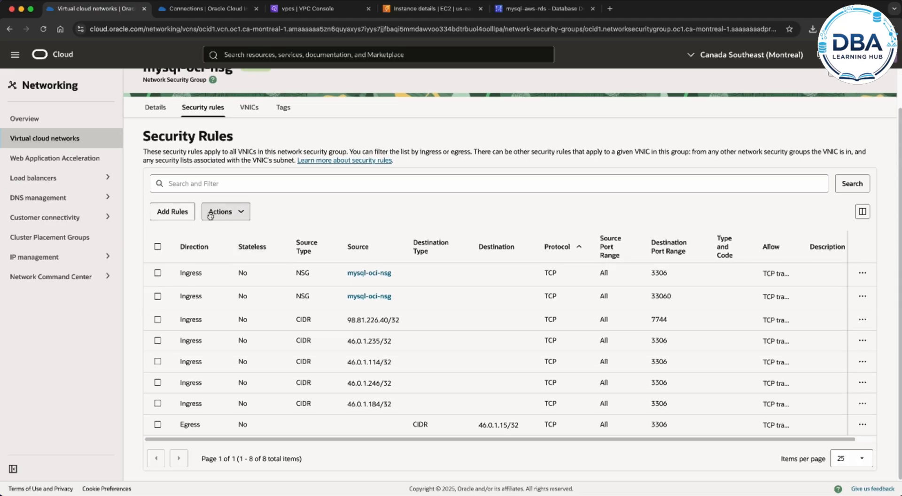
left_click(183, 211)
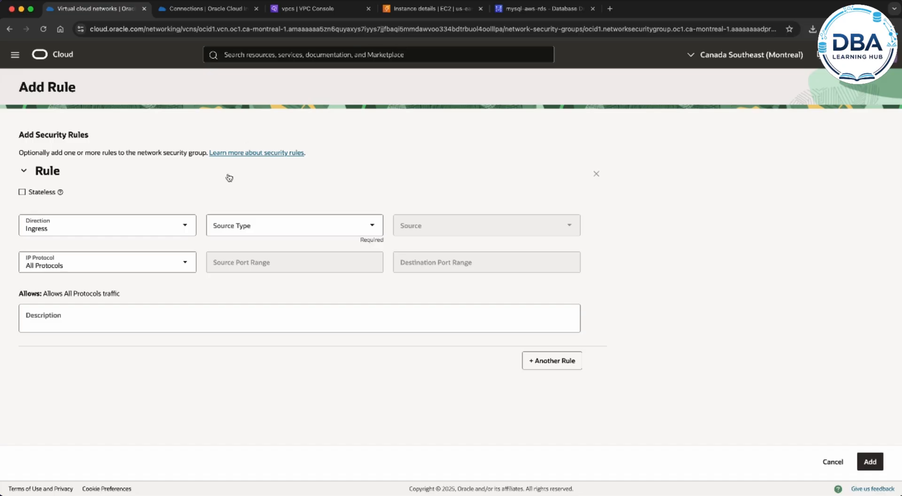
Add a rule with source NSG mysql-oci-nsg, protocol TCP, destination port 7744
left_click(276, 226)
left_click(282, 288)
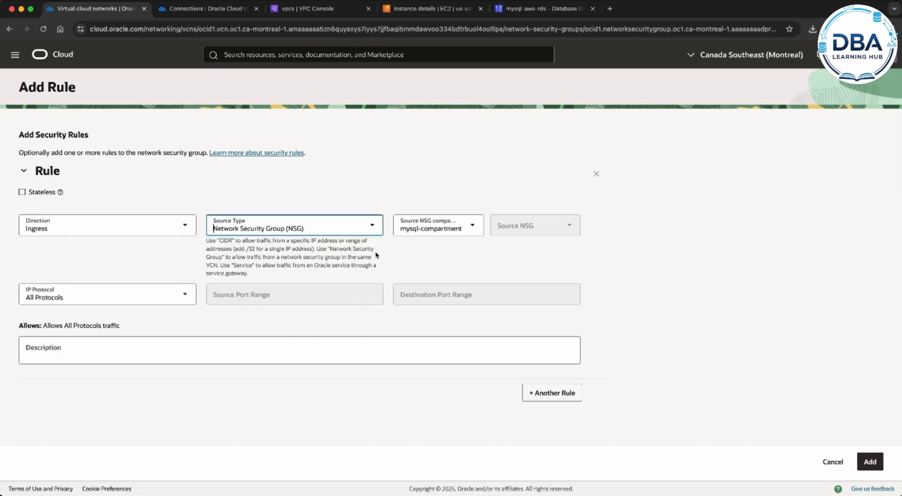
left_click(513, 227)
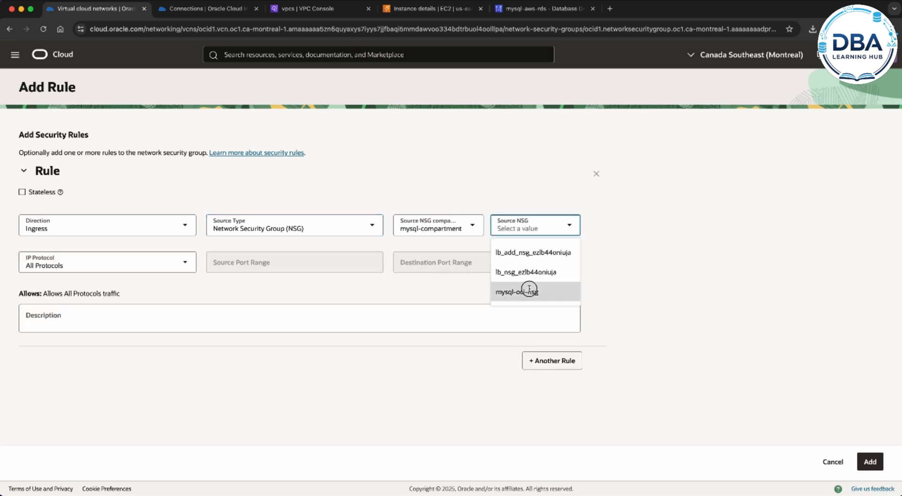
left_click(528, 289)
left_click(66, 266)
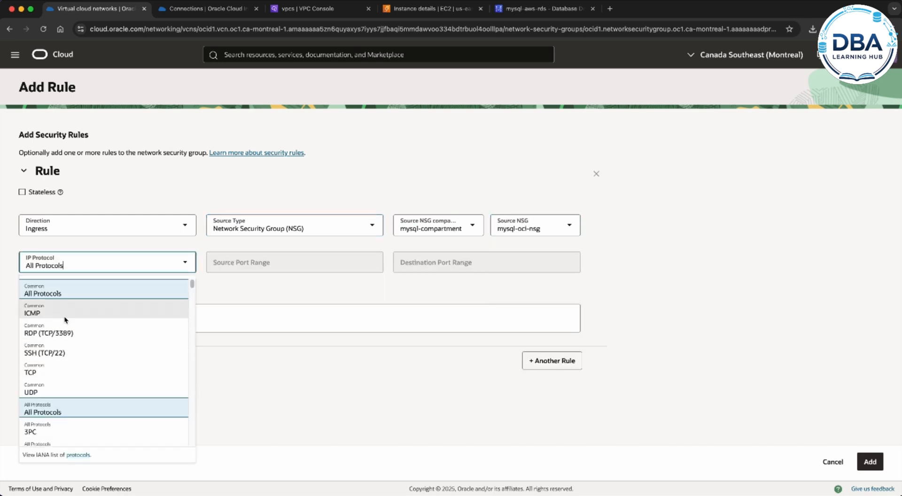
left_click(56, 373)
left_click(432, 265)
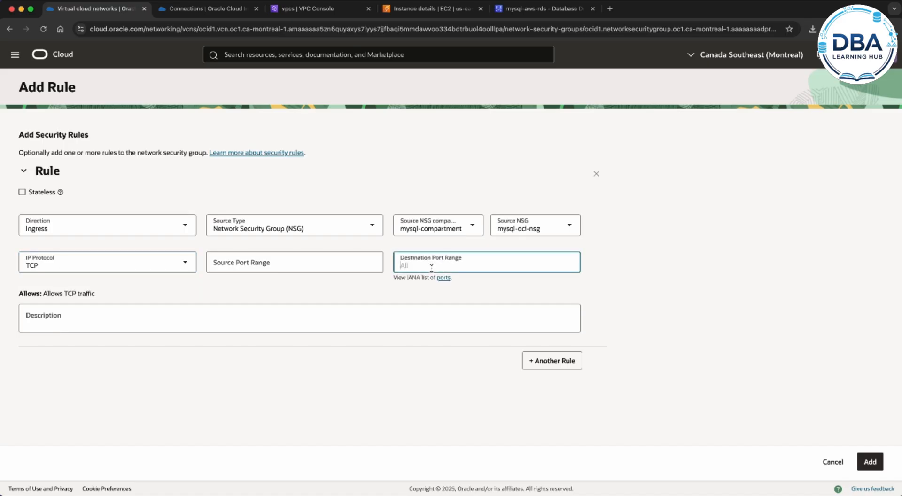
type("7744")
left_click(869, 462)
scroll(405, 300, "down", 1)
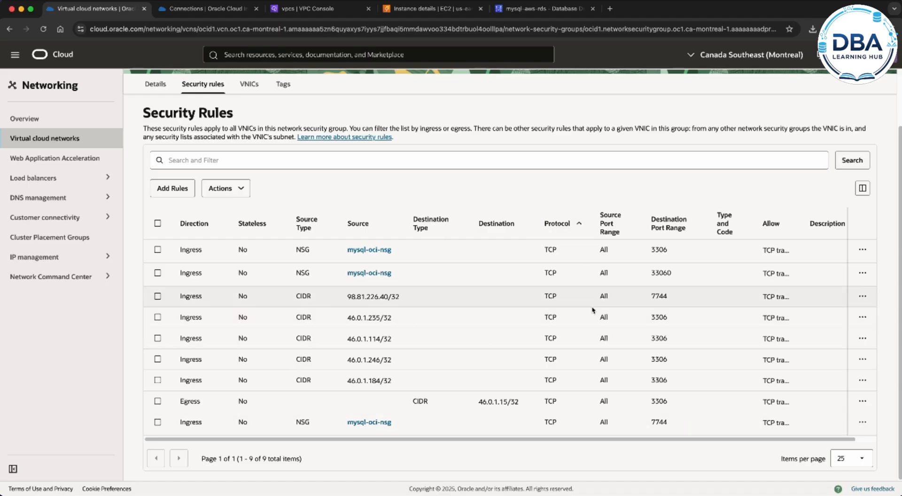
Open mysql-gg from the GoldenGate Deployments list and view its Assigned connections
scroll(453, 350, "up", 3)
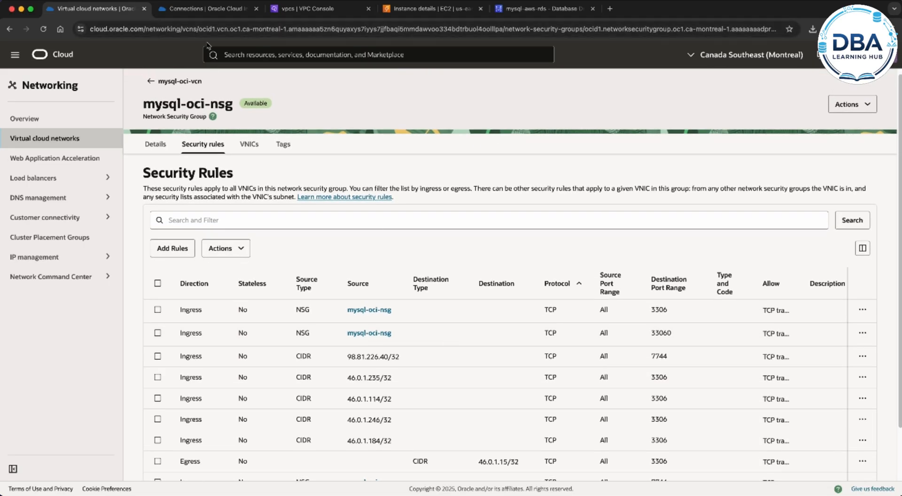
left_click(202, 8)
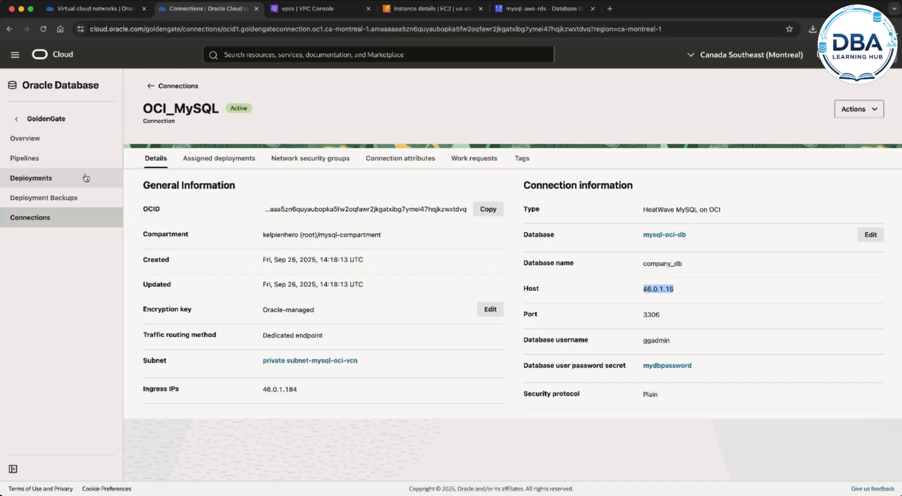
left_click(45, 181)
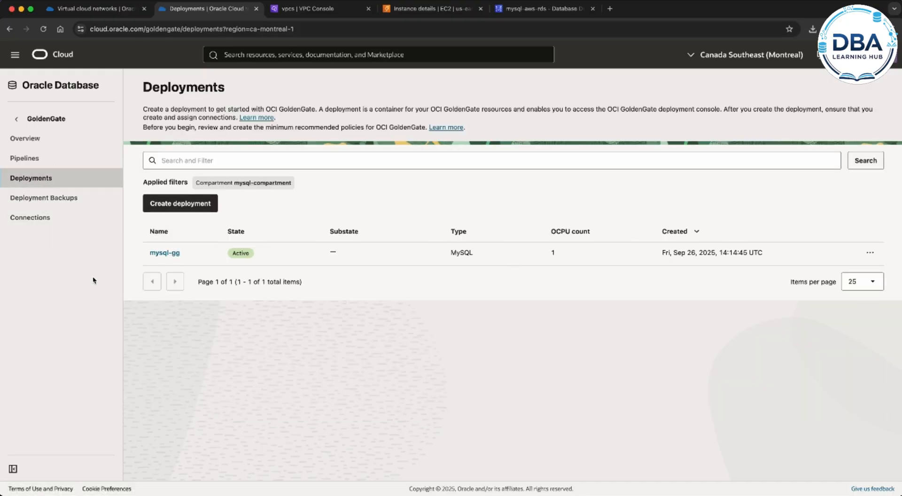
left_click(162, 253)
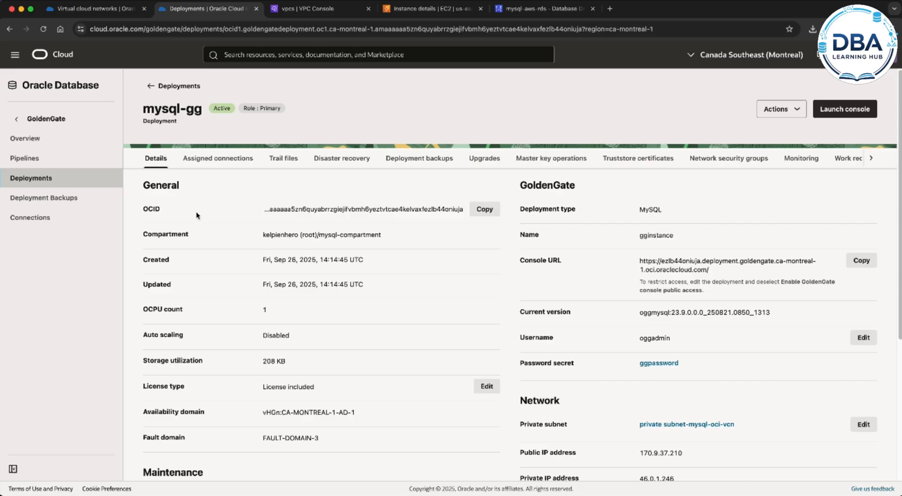
scroll(196, 211, "down", 5)
scroll(322, 302, "up", 5)
scroll(517, 282, "down", 5)
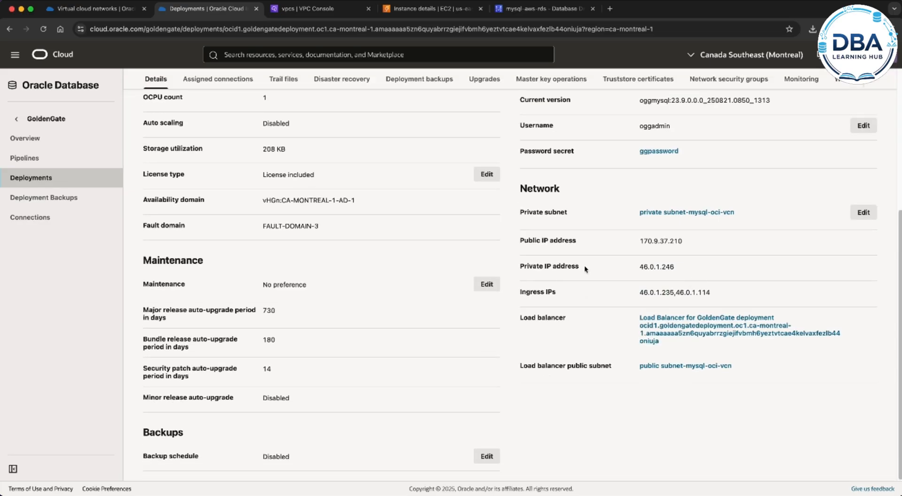
scroll(723, 281, "up", 5)
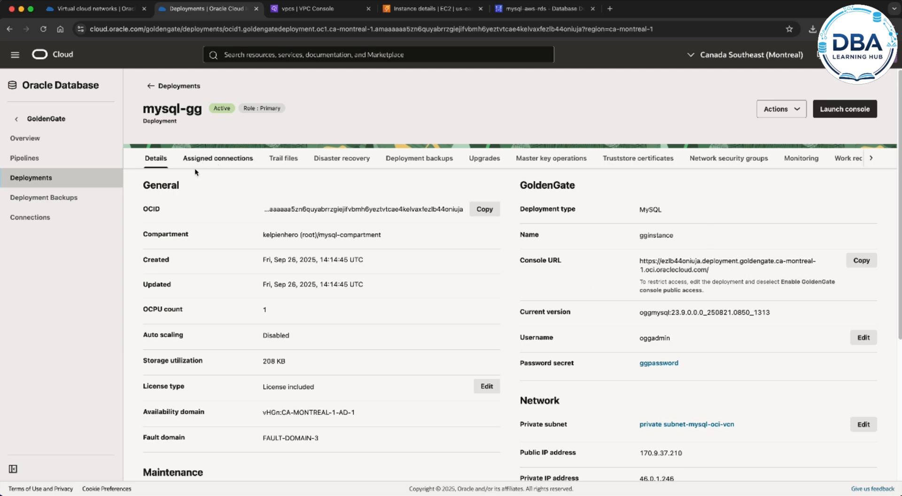
left_click(214, 159)
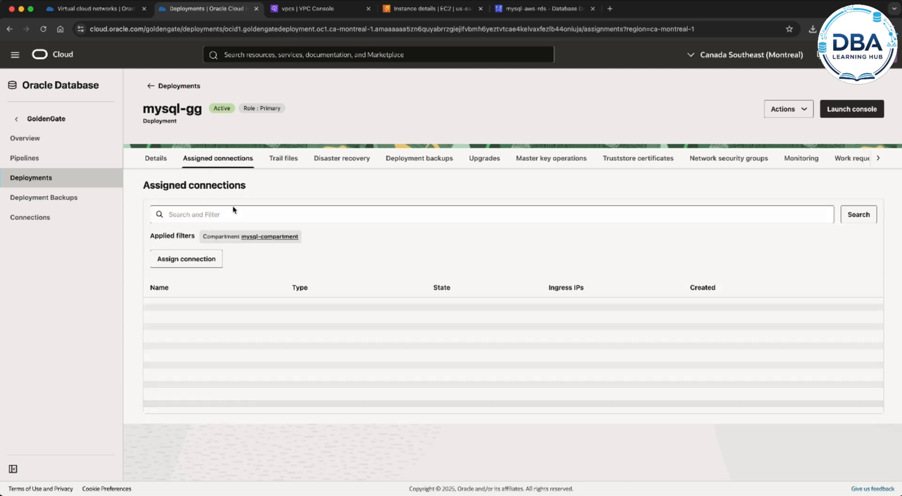
Assign AWS_MySQL and OCI_MySQL to mysql-gg in one Assign connection dialog
left_click(187, 257)
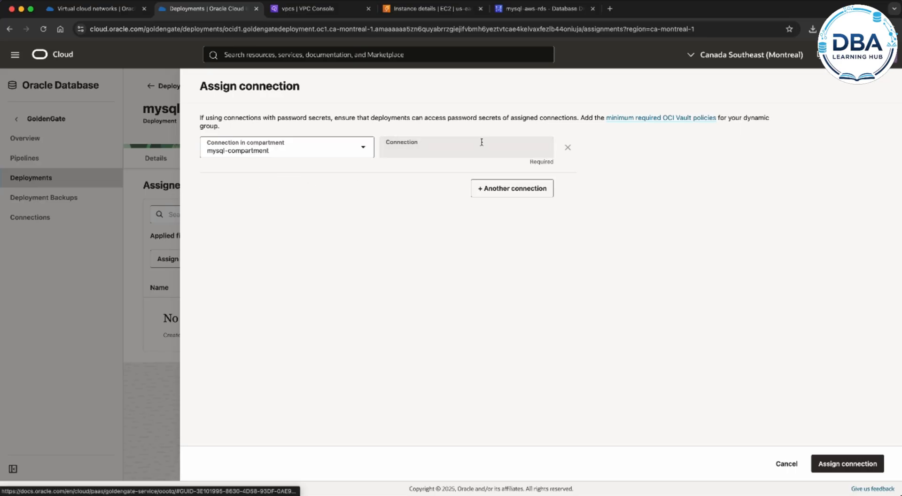
left_click(474, 150)
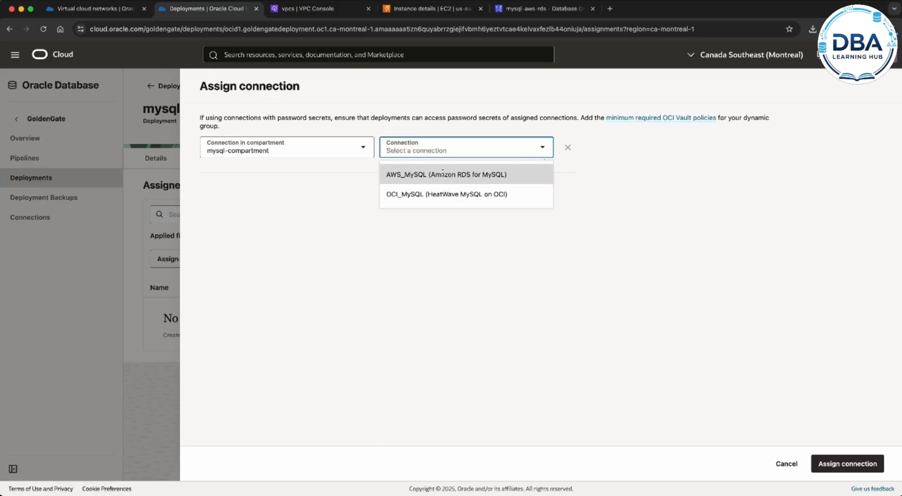
left_click(443, 174)
left_click(524, 194)
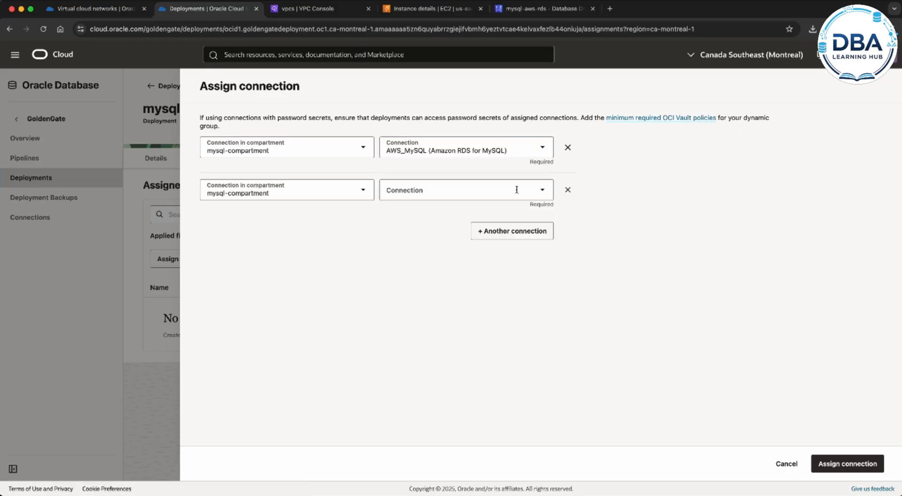
left_click(414, 194)
left_click(426, 236)
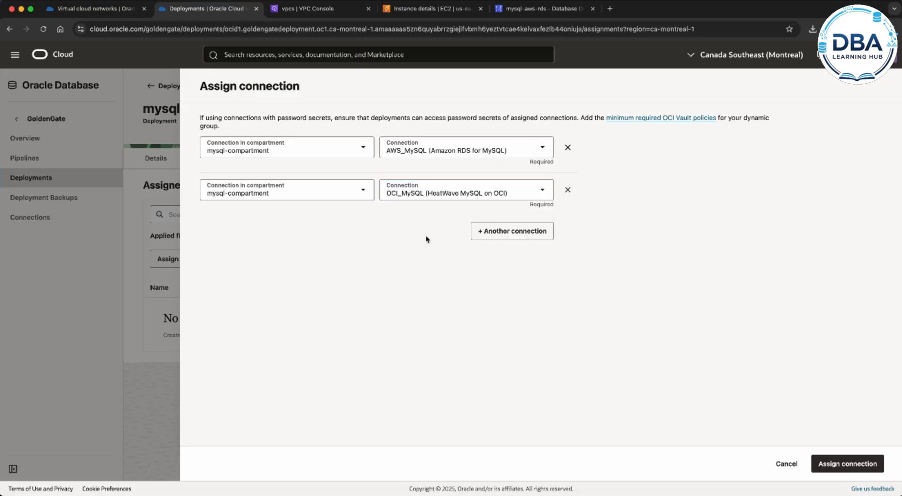
left_click(840, 464)
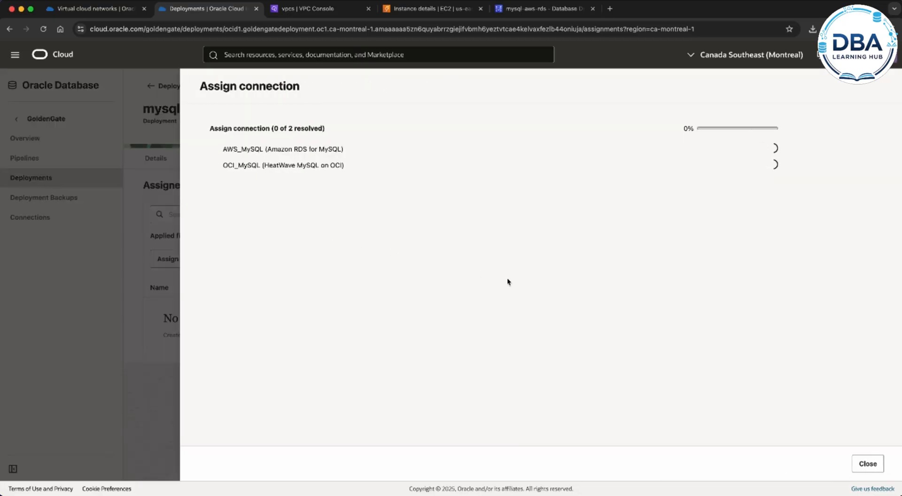
left_click(867, 464)
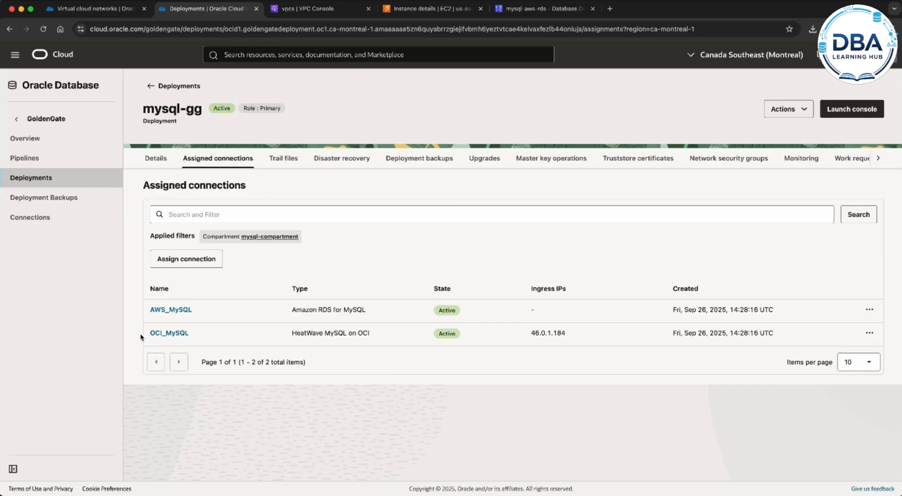
left_click(869, 310)
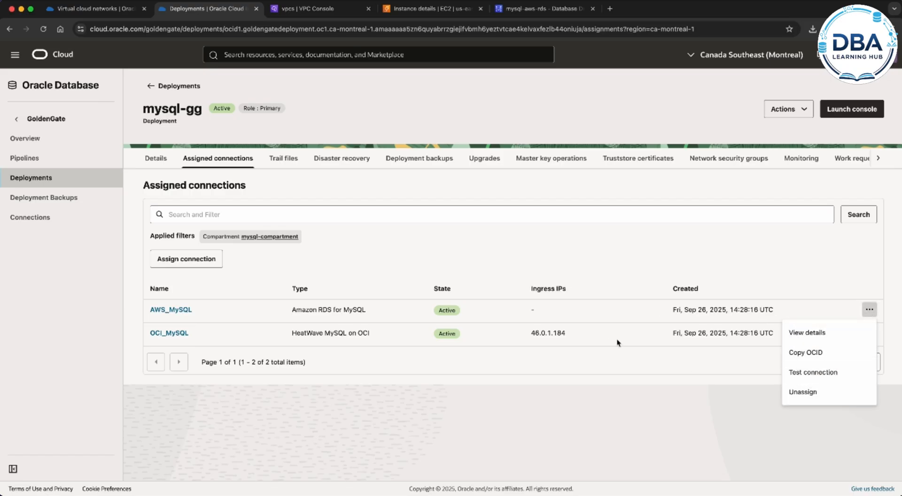
left_click(874, 300)
left_click(869, 332)
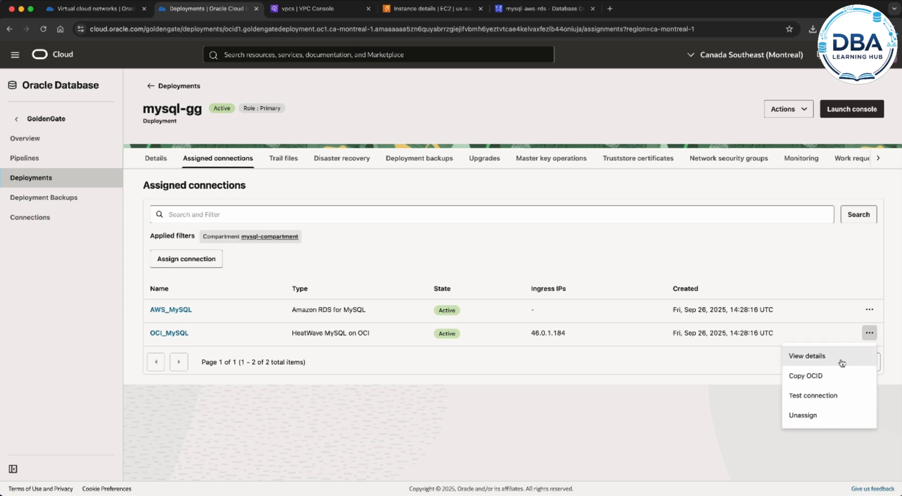
left_click(826, 395)
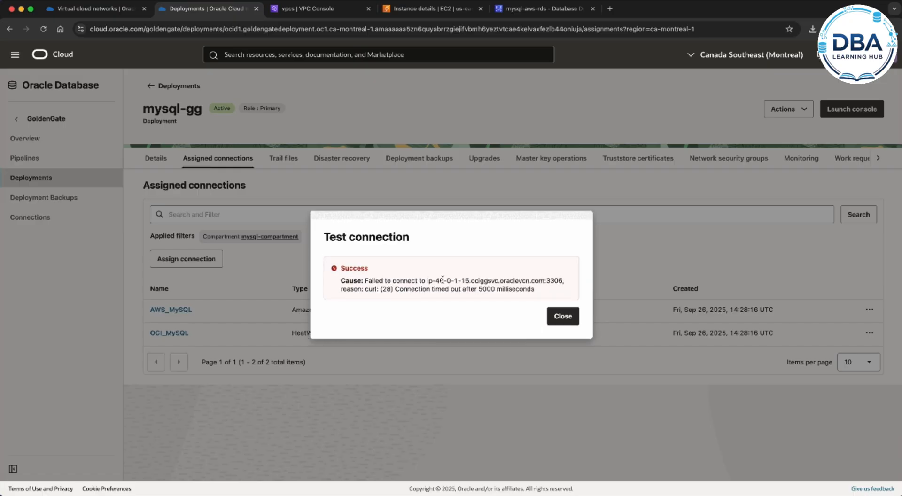
double_click(499, 286)
triple_click(486, 281)
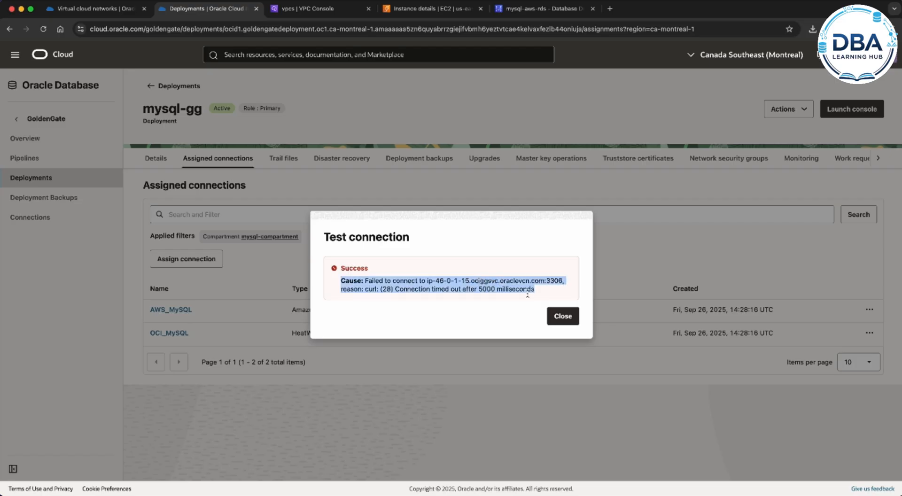
left_click(562, 316)
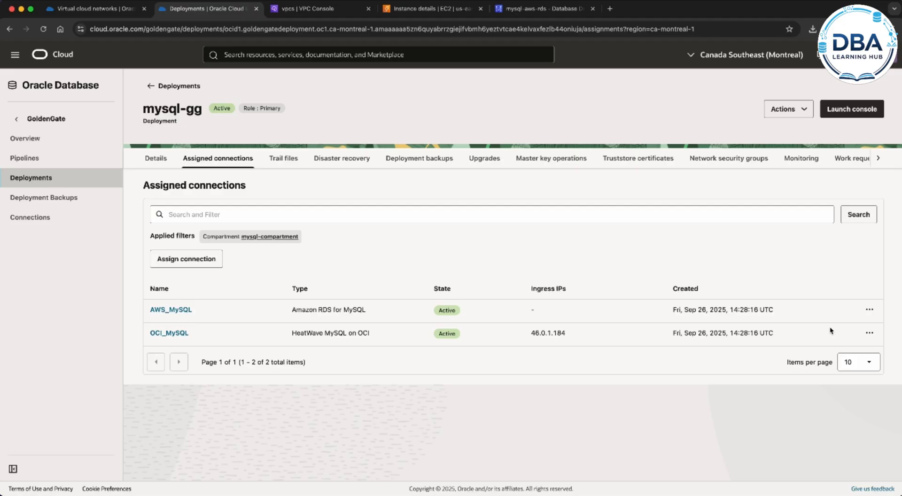
left_click(869, 309)
left_click(796, 372)
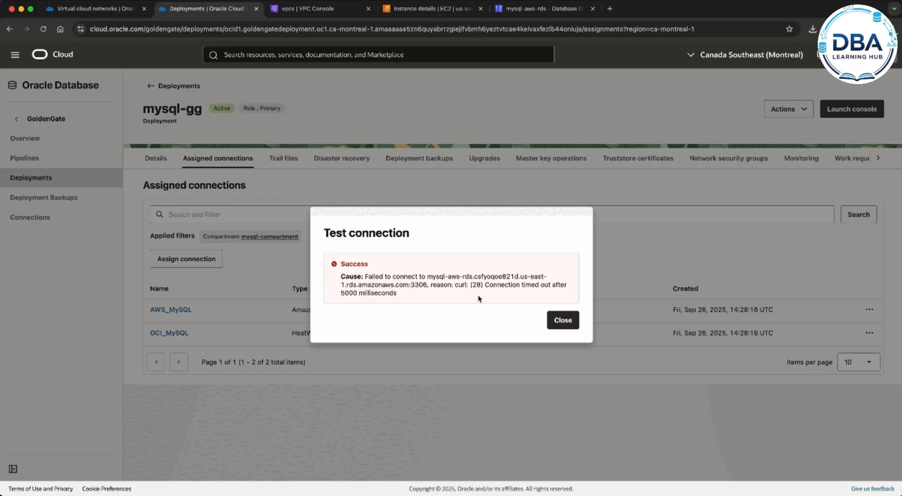
left_click(563, 320)
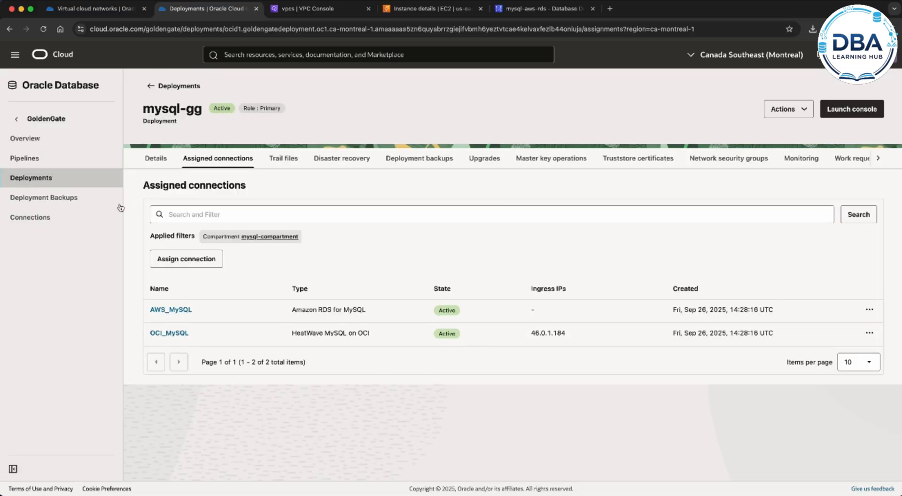
Via OCI_MySQL, open DB system mysql-oci-db and set its network security group to mysql-oci-nsg
left_click(170, 333)
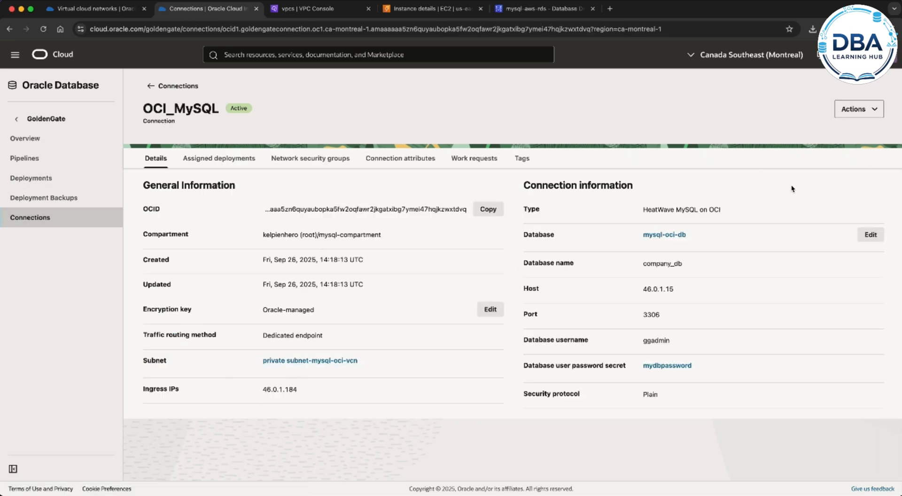
left_click(663, 235)
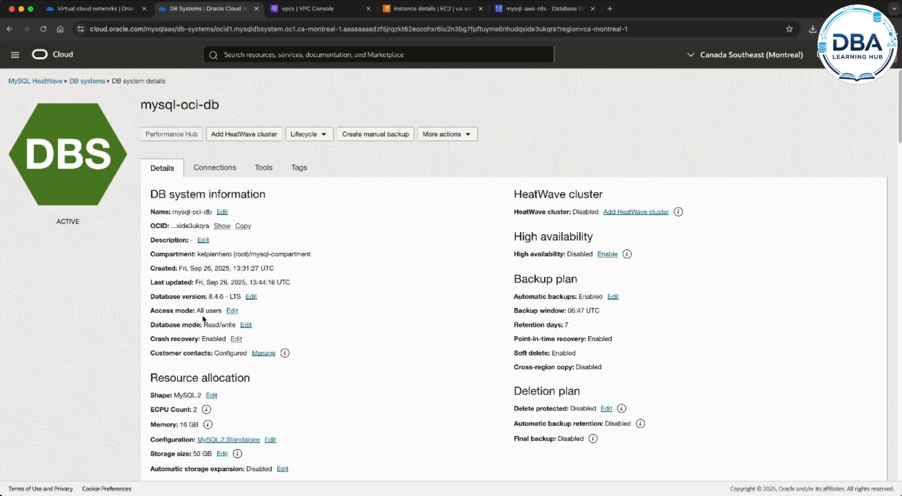
left_click(215, 168)
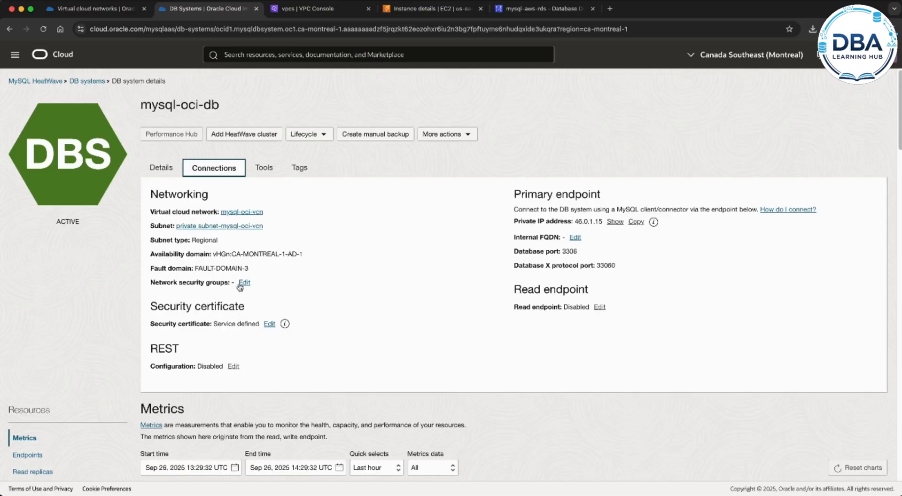
left_click(244, 283)
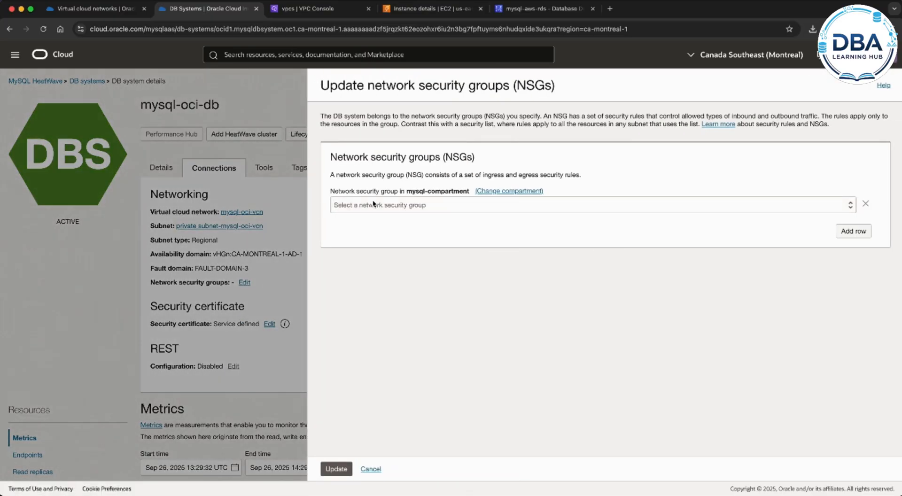
left_click(373, 205)
left_click(374, 236)
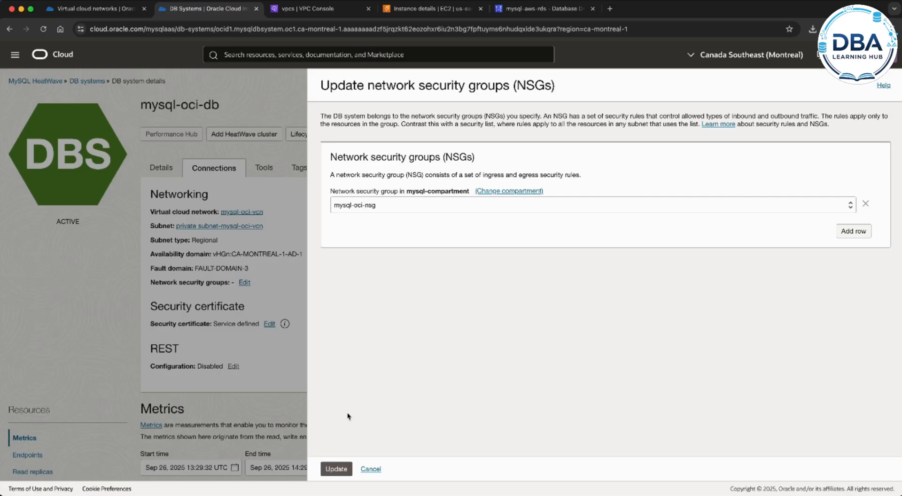
left_click(336, 468)
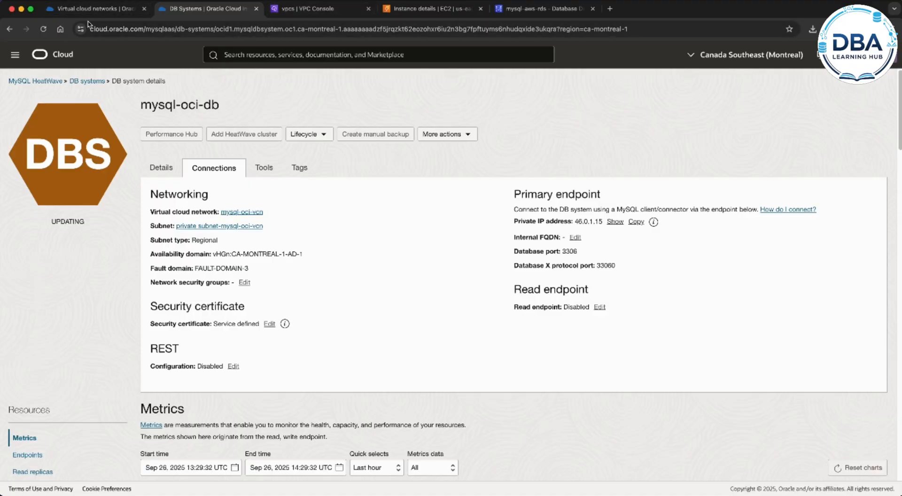
Search for GoldenGate and open the mysql-gg deployment
left_click(249, 57)
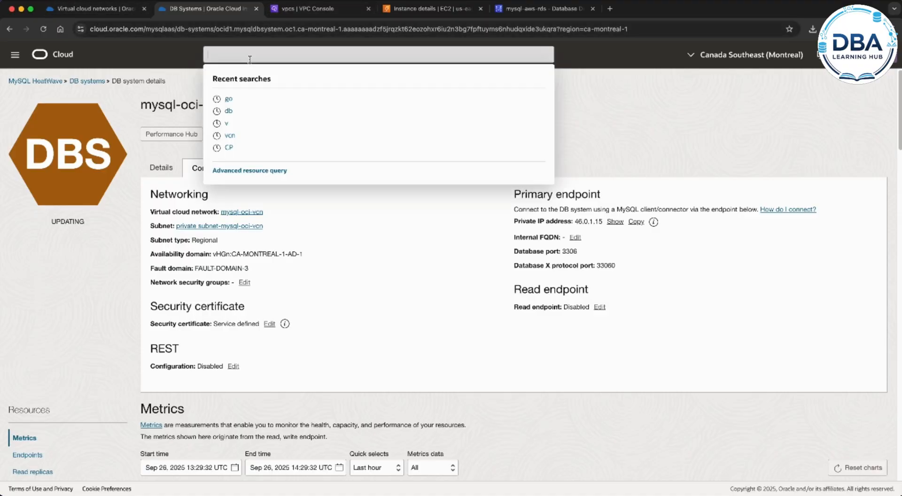
left_click(228, 111)
left_click(404, 99)
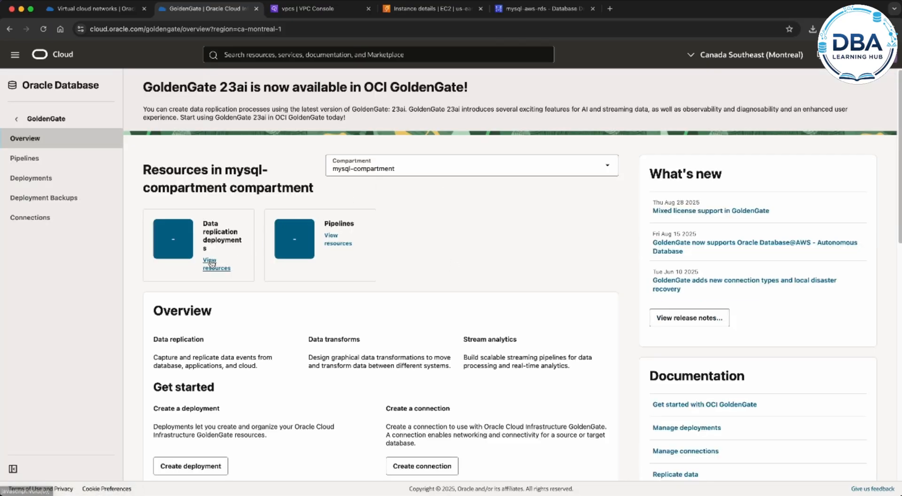
left_click(216, 260)
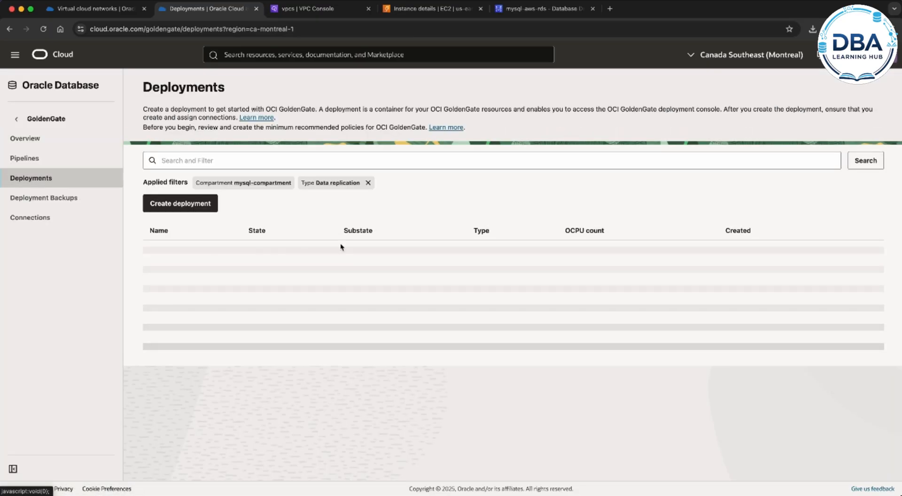
left_click(170, 256)
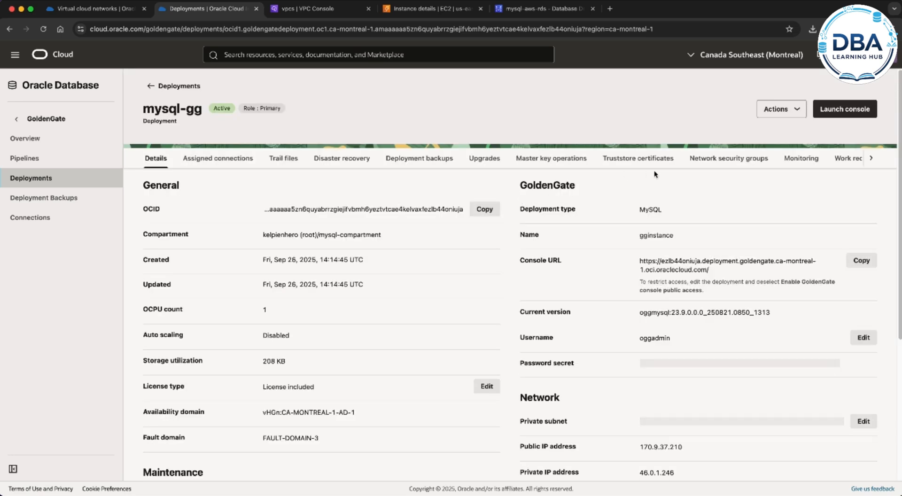
Add mysql-oci-nsg to the deployment's network security groups
left_click(729, 158)
left_click(203, 242)
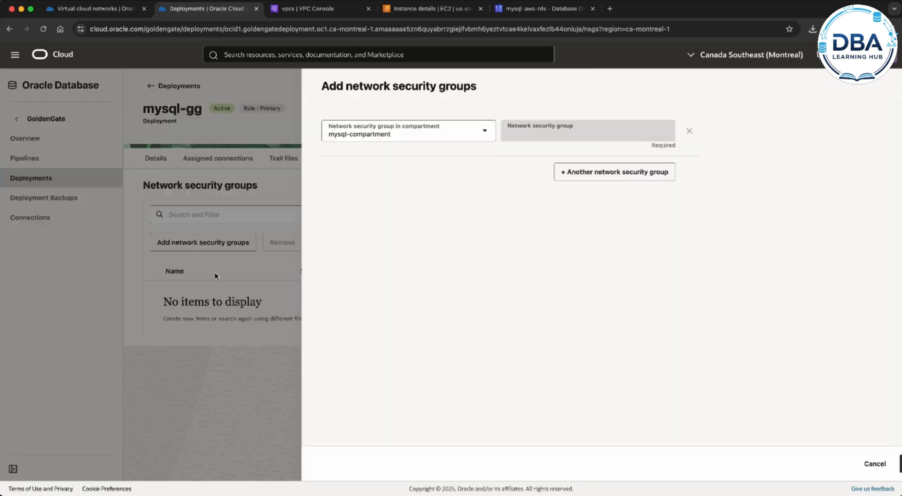
left_click(443, 131)
left_click(398, 196)
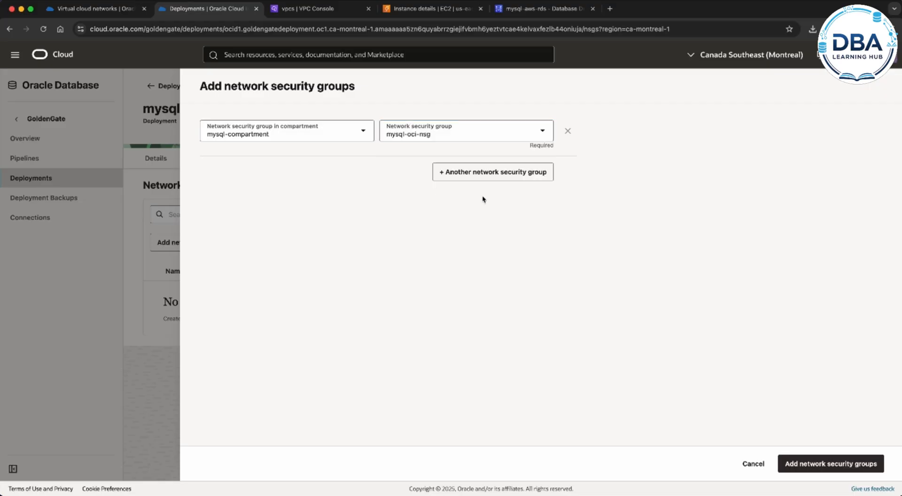
left_click(802, 466)
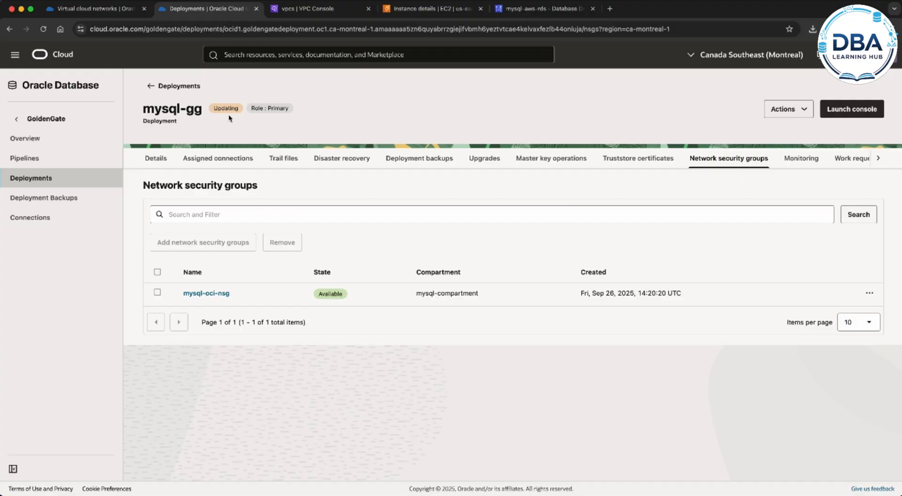
Check mysql-oci-db in DB Systems, then return to mysql-gg's Assigned connections
left_click(212, 160)
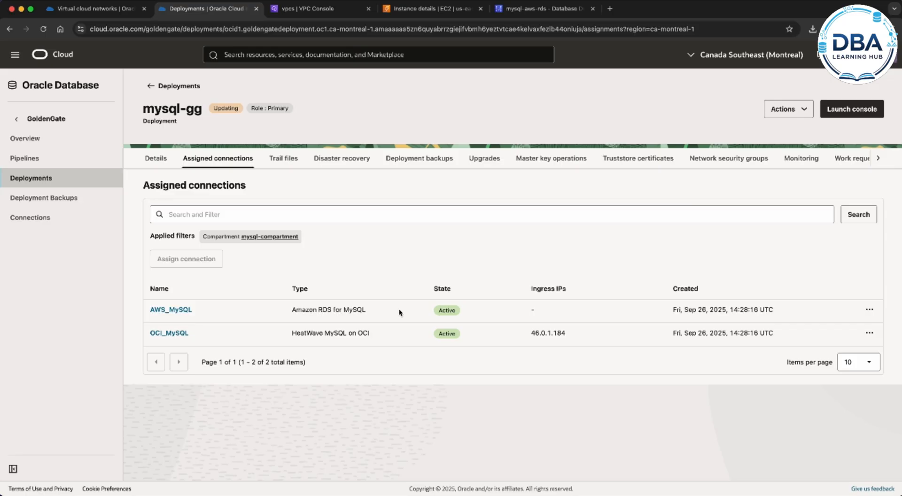
left_click(91, 8)
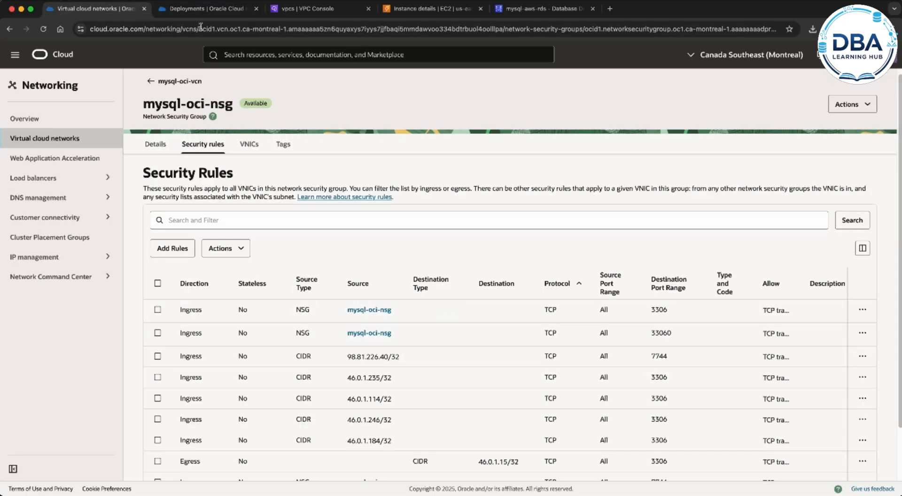
left_click(240, 55)
type("db")
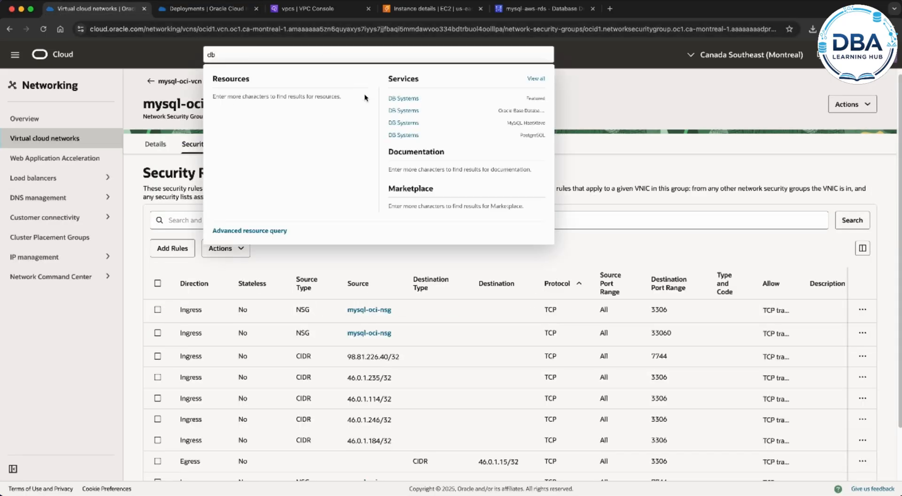
left_click(412, 99)
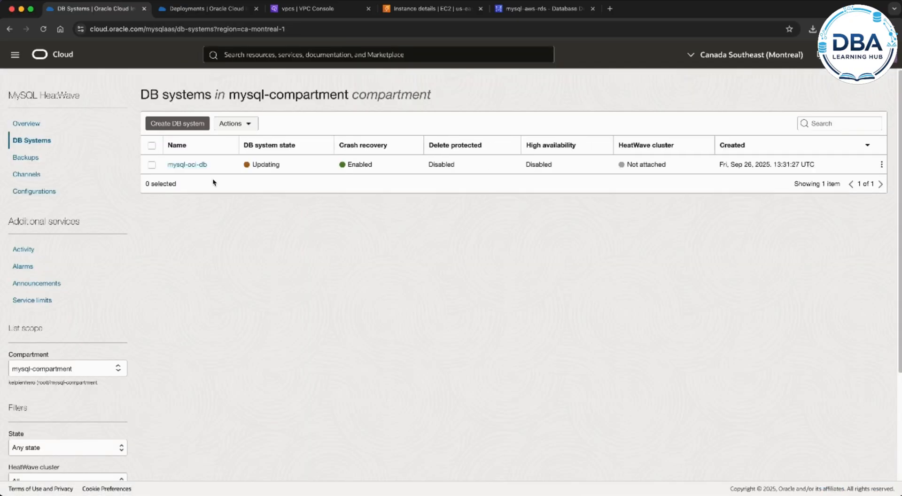
left_click(200, 165)
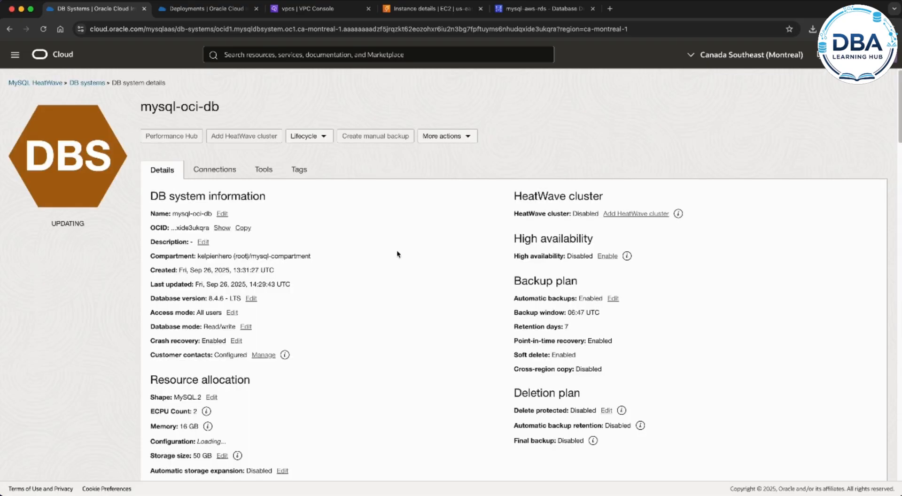
left_click(206, 8)
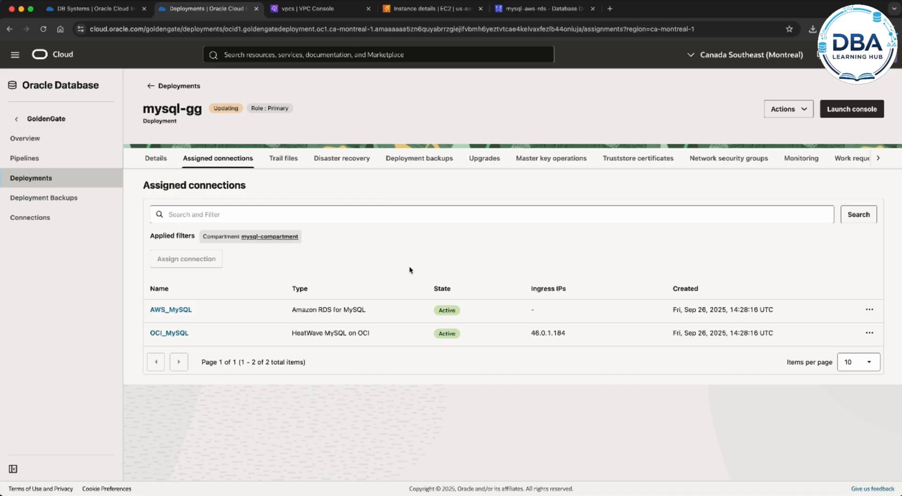
Open mysql-aws-rds's rds-sg security group details, showing its two MySQL/Aurora inbound rules on port 3306
left_click(307, 9)
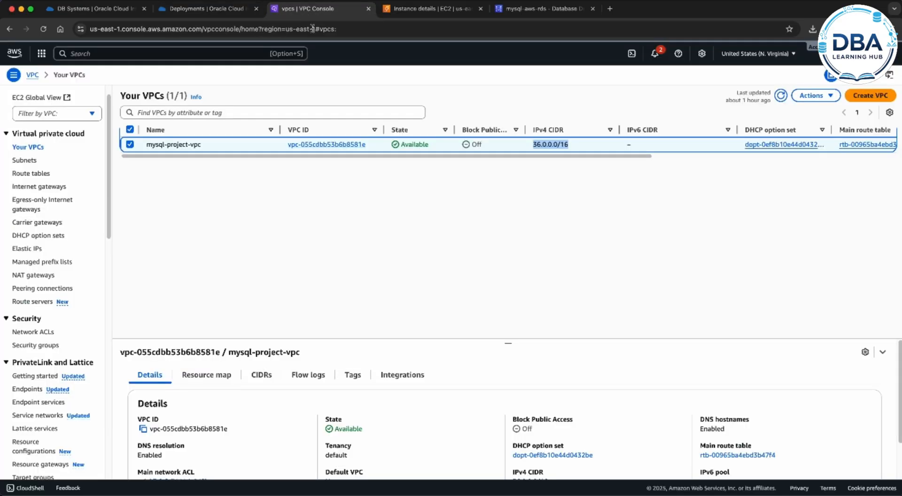
left_click(532, 10)
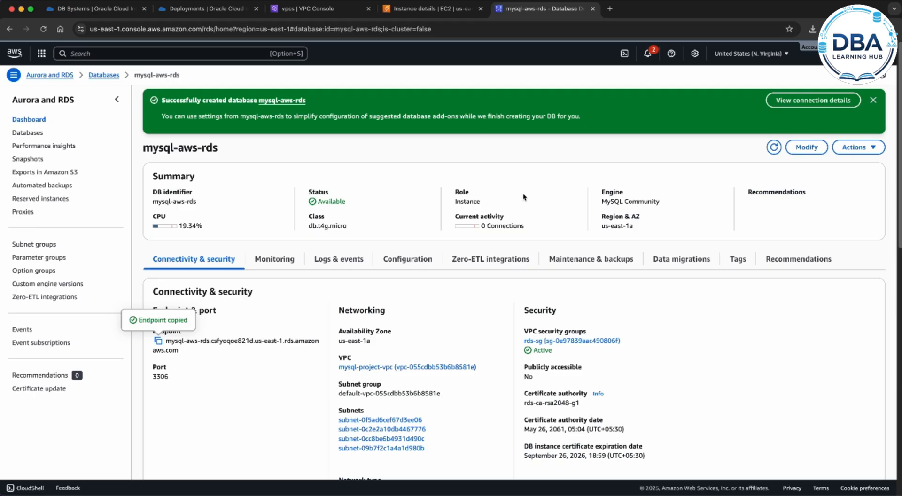
left_click(546, 341)
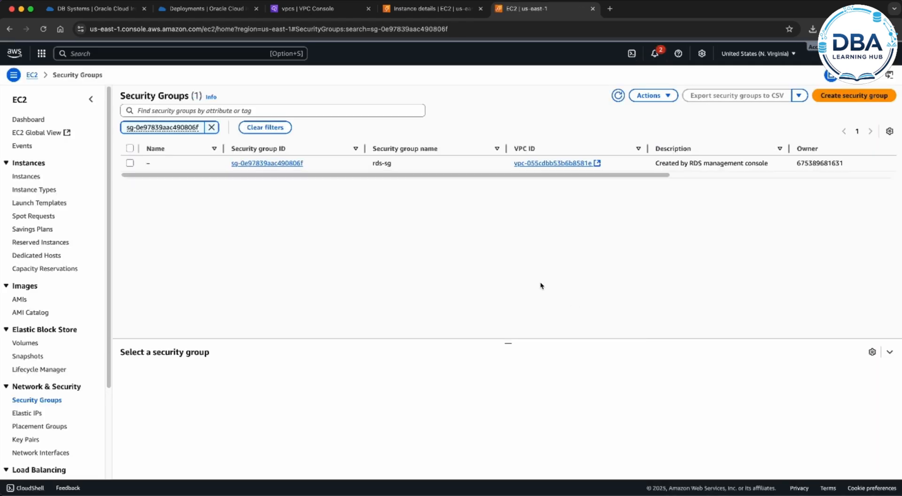
left_click(294, 163)
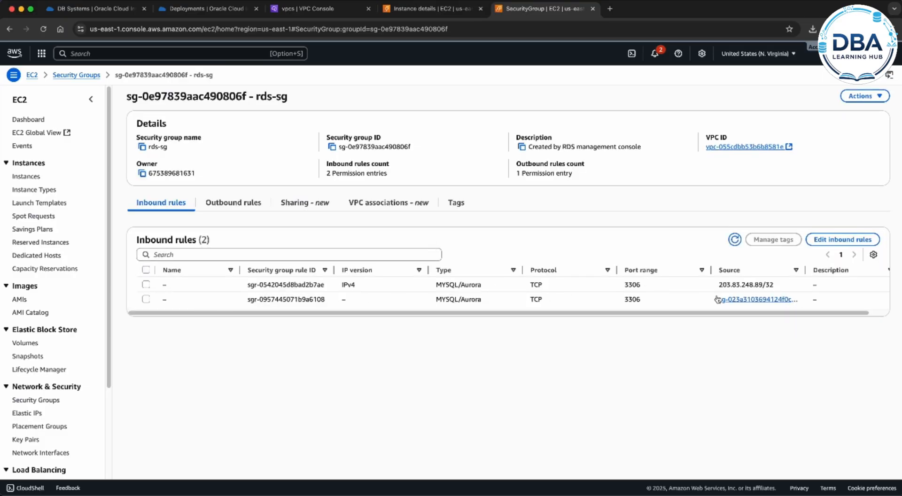
Edit rds-sg's inbound rules and add a new MYSQL/Aurora rule
left_click(819, 240)
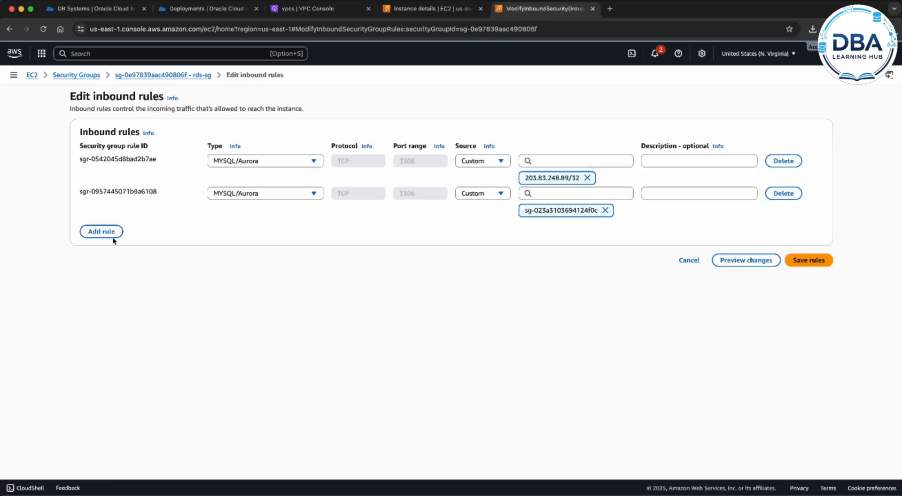
left_click(112, 233)
left_click(262, 225)
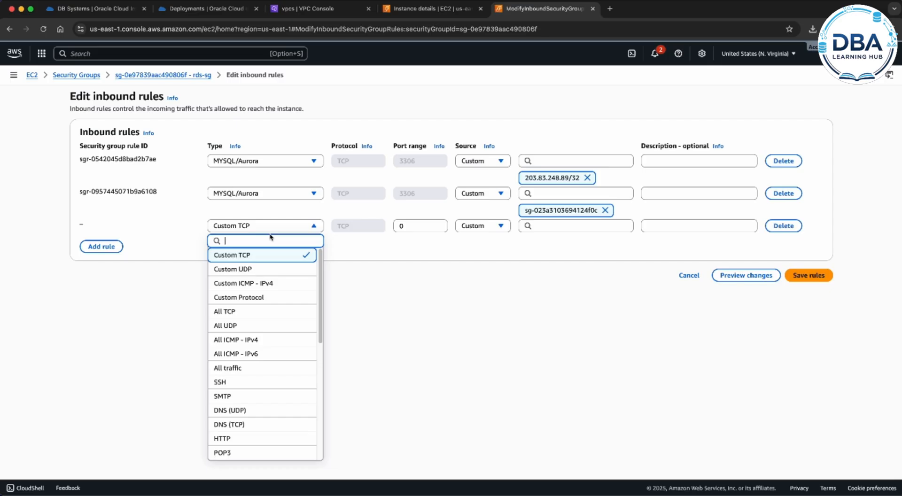
type("mysq")
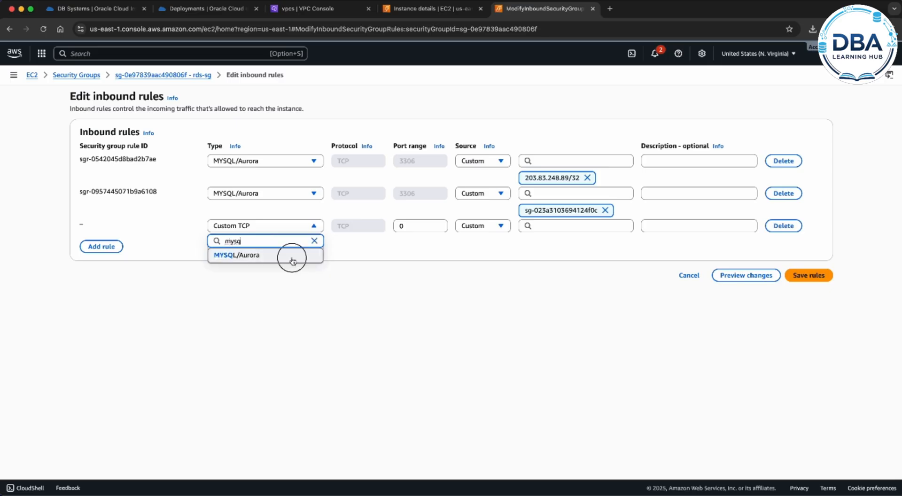
left_click(292, 259)
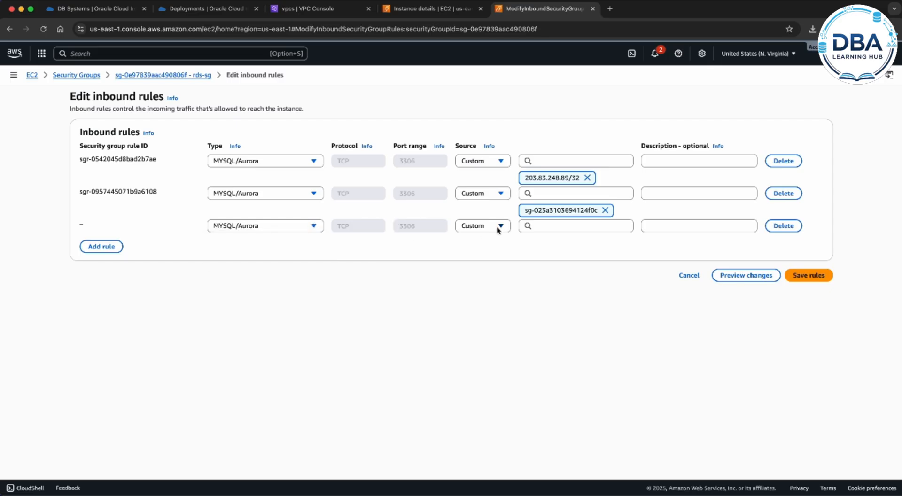
left_click(539, 225)
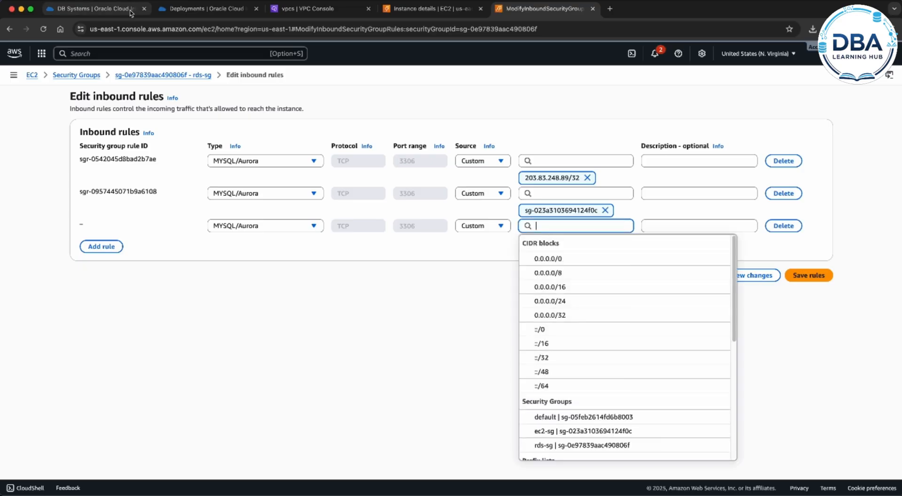
Copy the first ingress IP 46.0.1.235 from the mysql-gg deployment details
left_click(187, 14)
left_click(155, 158)
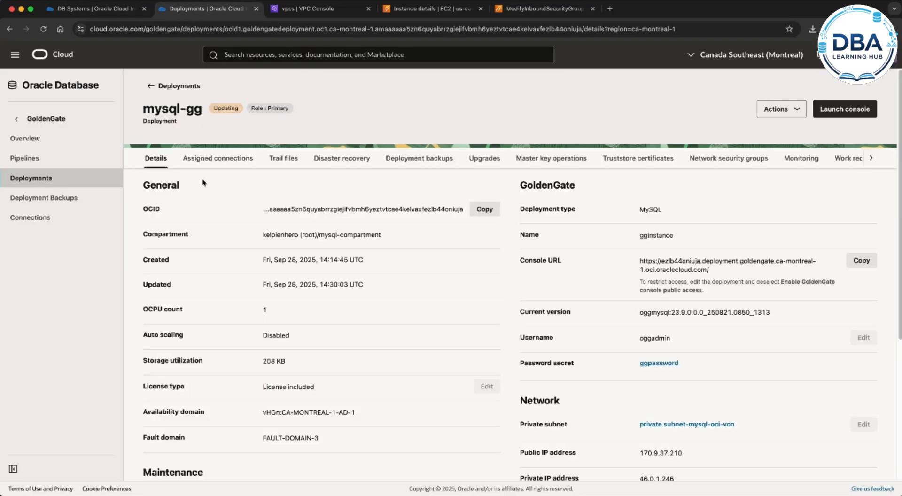
scroll(685, 369, "down", 5)
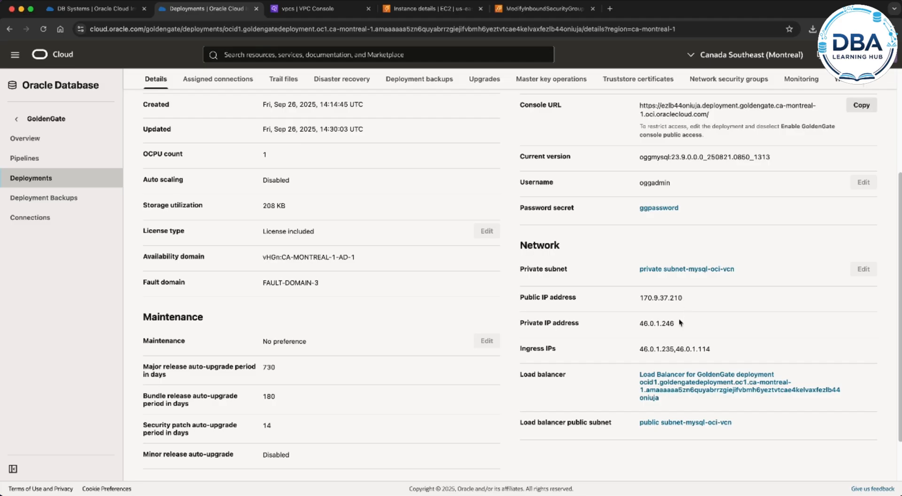
left_click_drag(678, 328, 641, 327)
left_click_drag(681, 349, 639, 350)
key("super+c")
Set the new rule's source to 46.0.1.235/32 and add a fourth rule
left_click(310, 8)
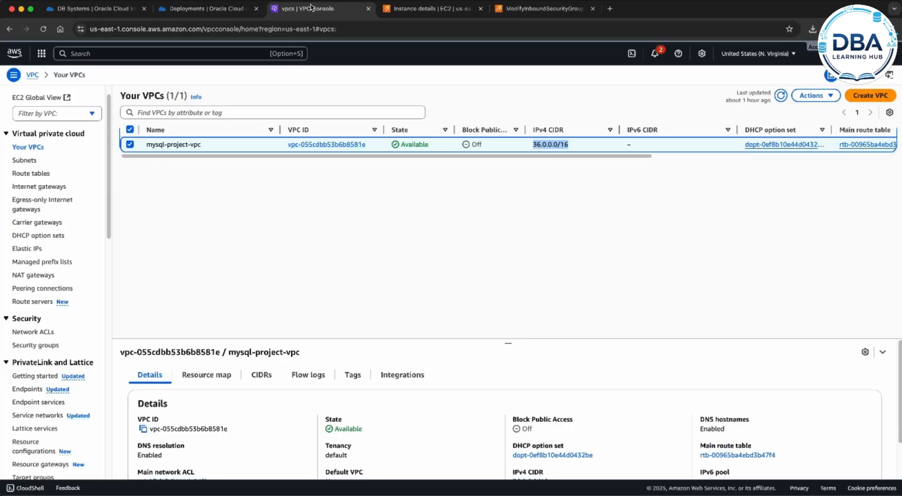
left_click(436, 9)
left_click(515, 9)
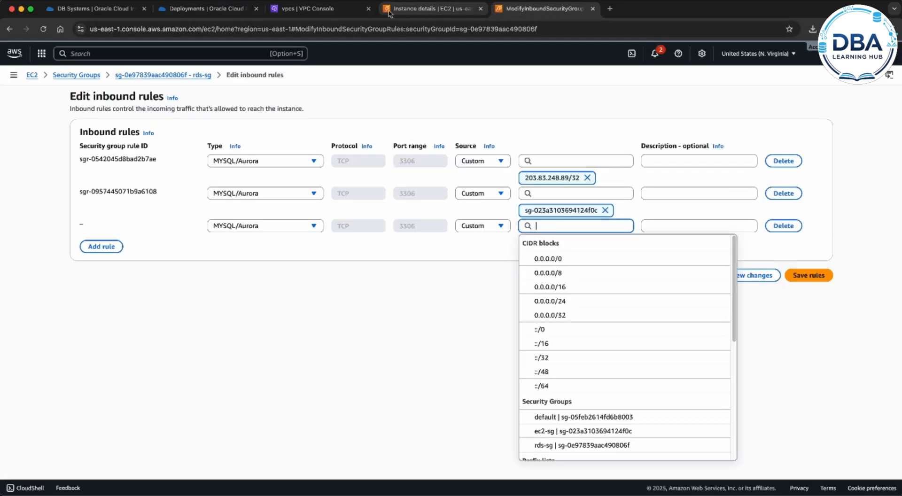
key("super+v")
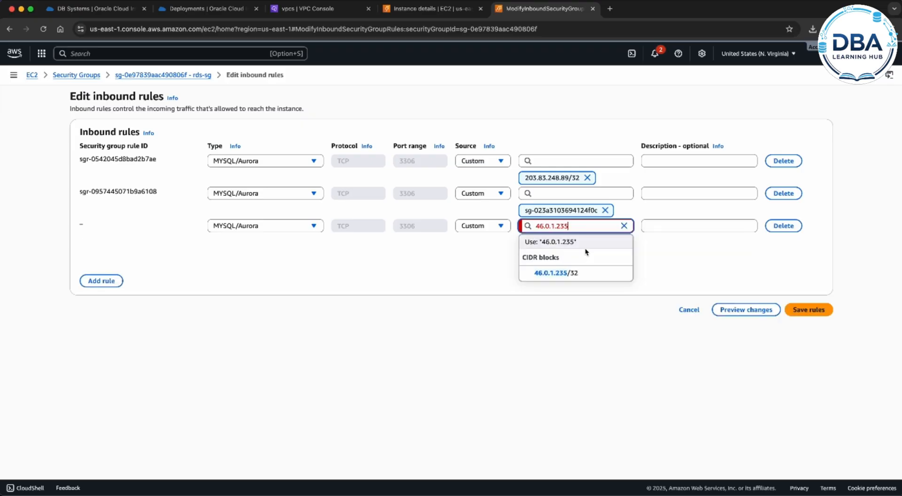
left_click(556, 273)
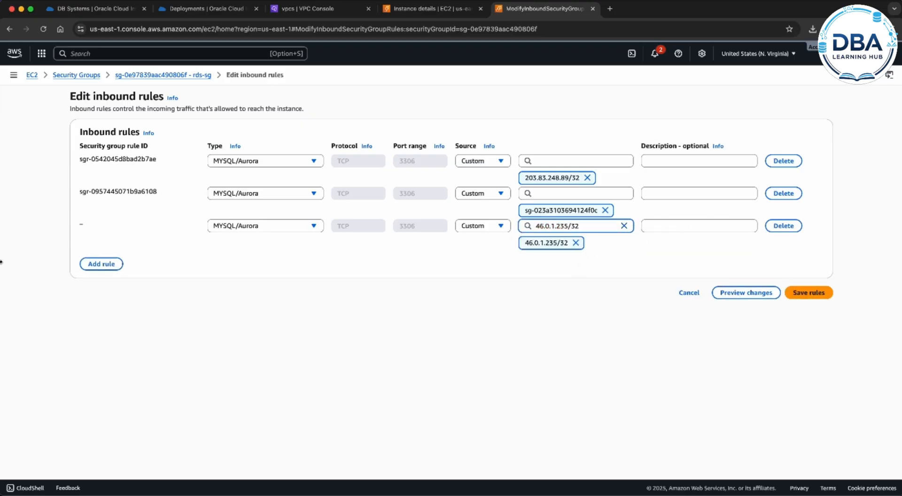
left_click(101, 264)
Make the fourth rule MYSQL/Aurora with source 46.0.1.114/32, copied from mysql-gg's second ingress IP
left_click(225, 261)
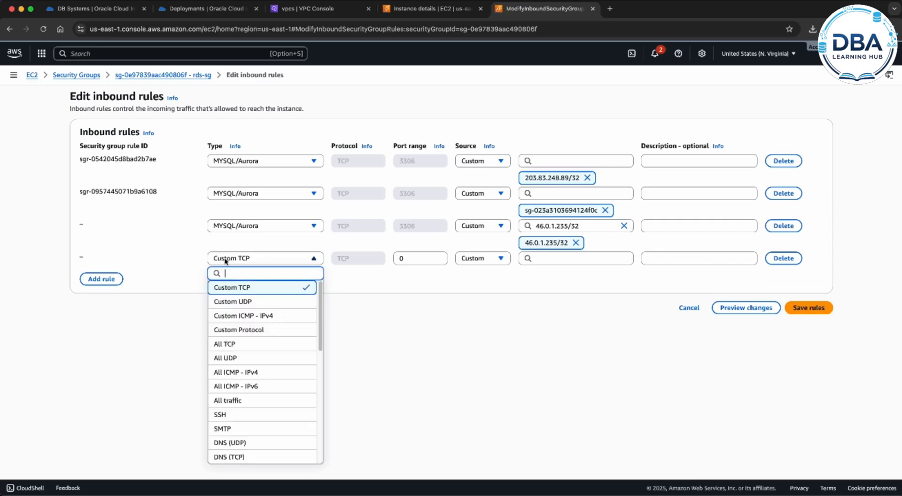
type("mysq")
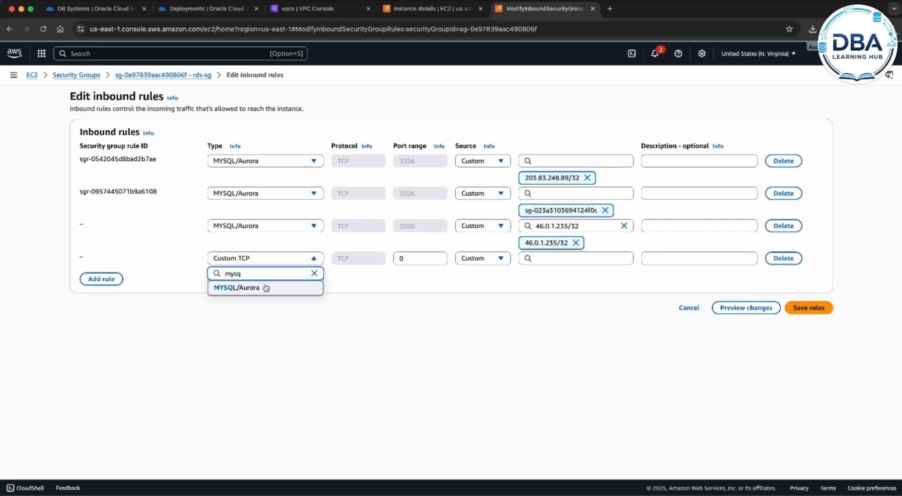
left_click(262, 287)
left_click(555, 258)
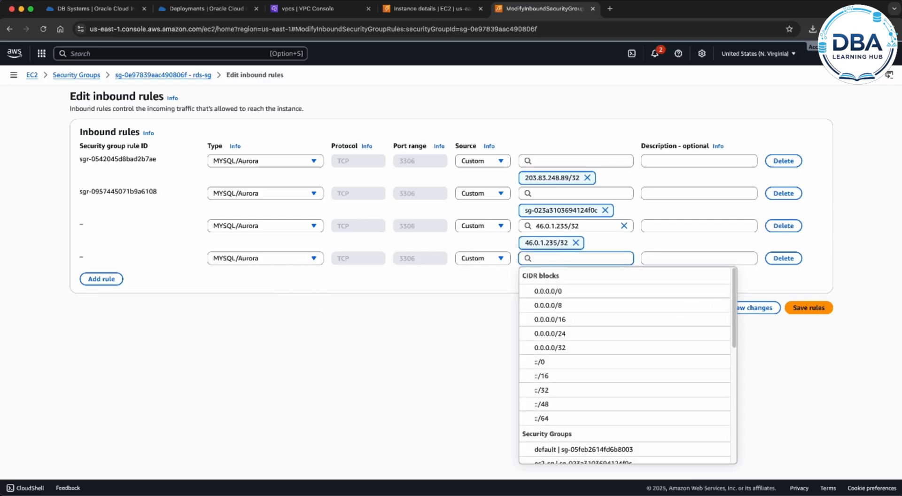
left_click(207, 9)
left_click_drag(710, 349, 676, 348)
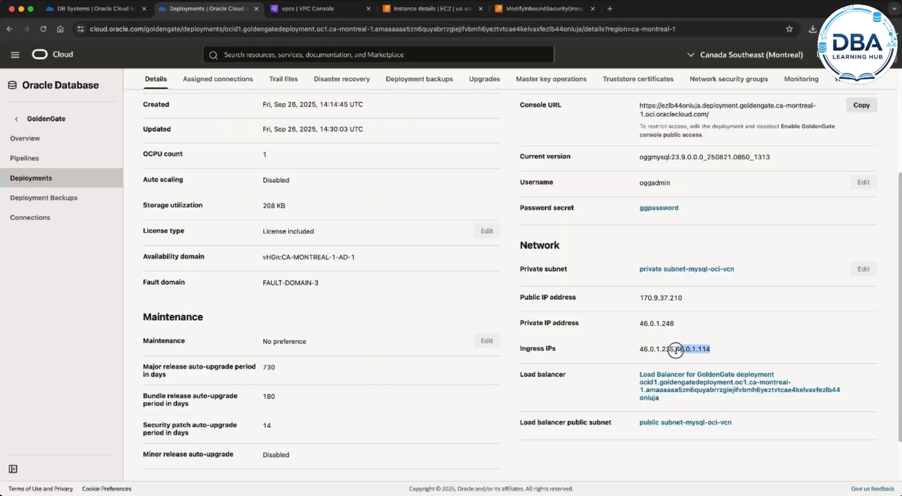
double_click(677, 347)
key("super+c")
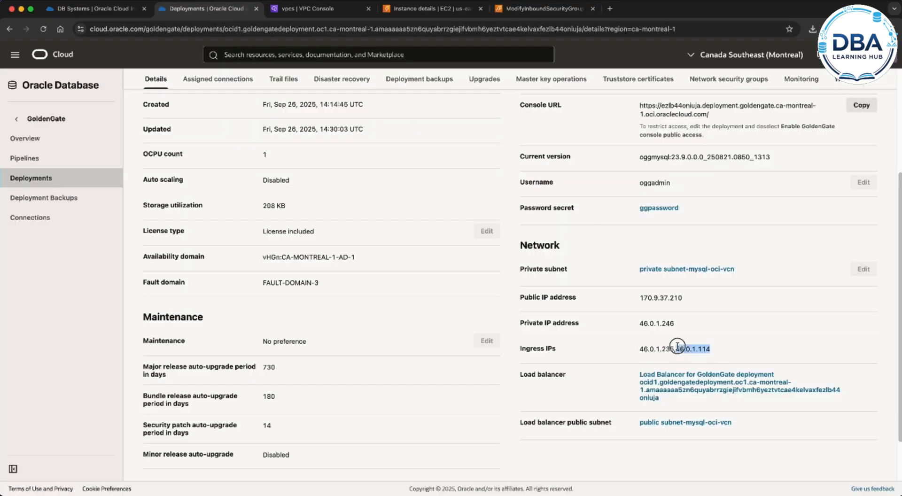
left_click(308, 8)
left_click(221, 8)
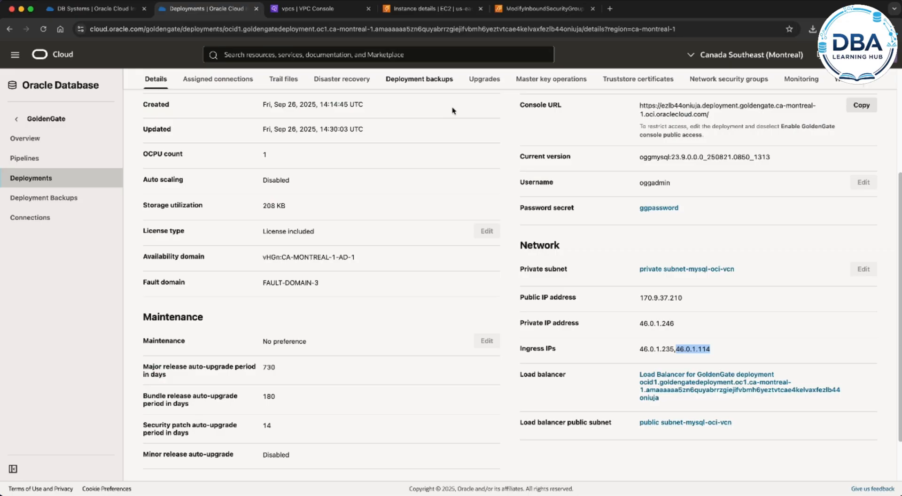
left_click(429, 8)
left_click(552, 14)
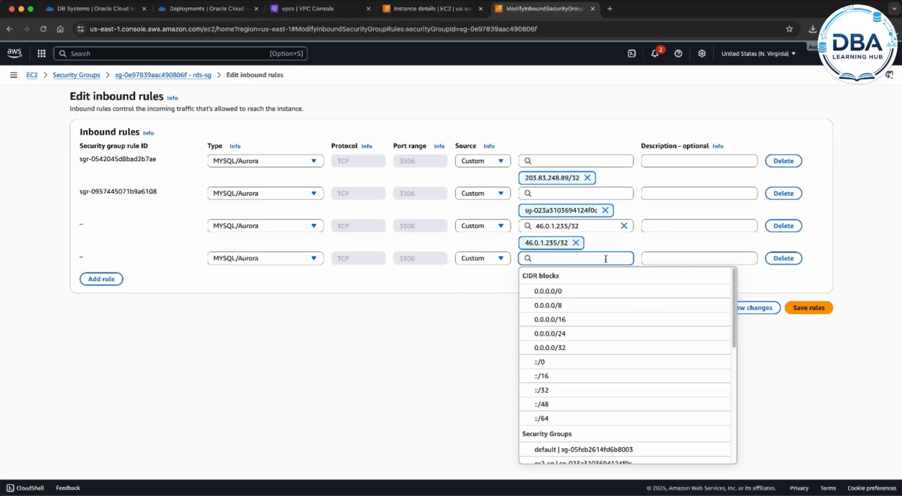
key("super+v")
left_click(596, 298)
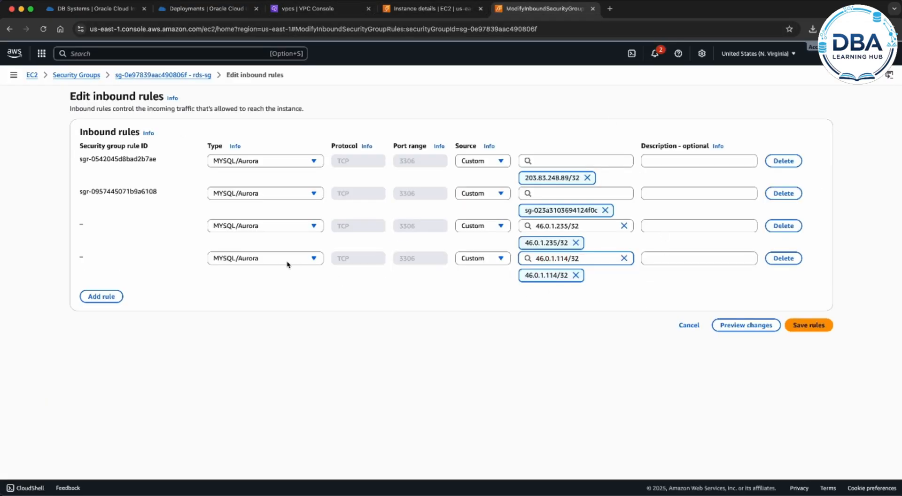
Add a fifth MYSQL/Aurora rule from 46.0.1.246/32 and save the inbound rules
left_click(101, 296)
left_click(244, 290)
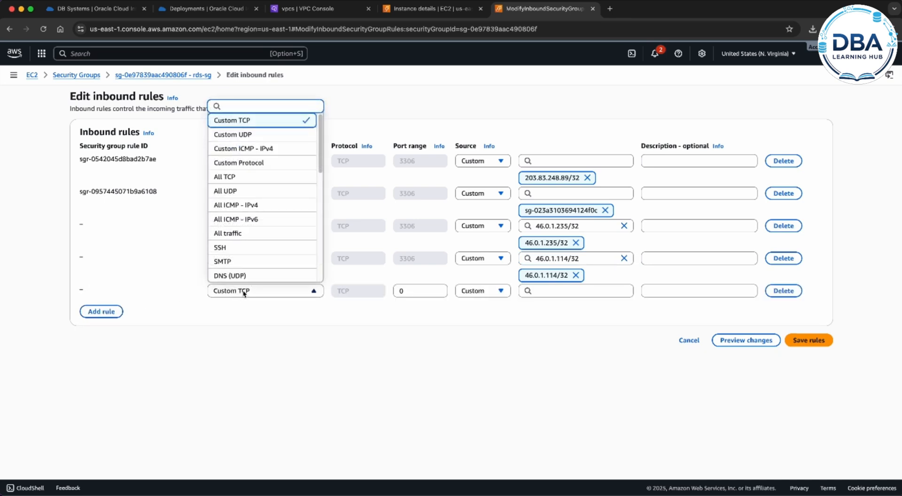
type("mysq")
left_click(293, 275)
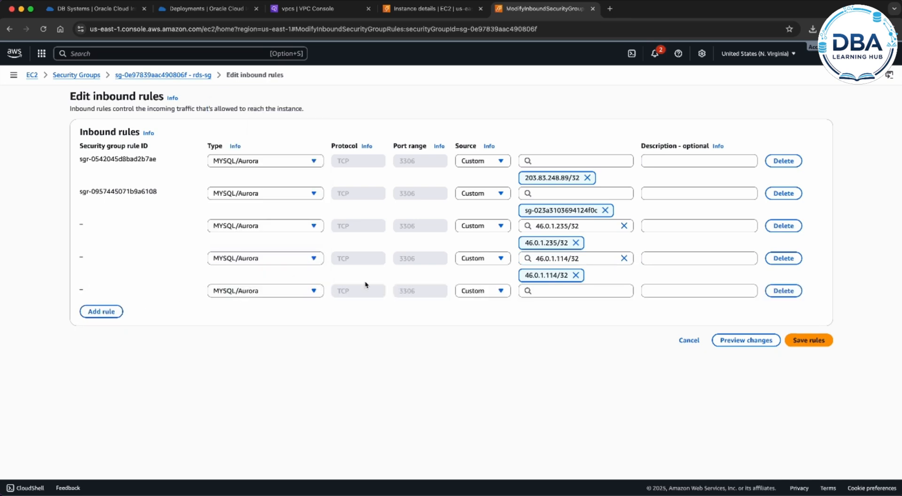
left_click(547, 294)
left_click(182, 10)
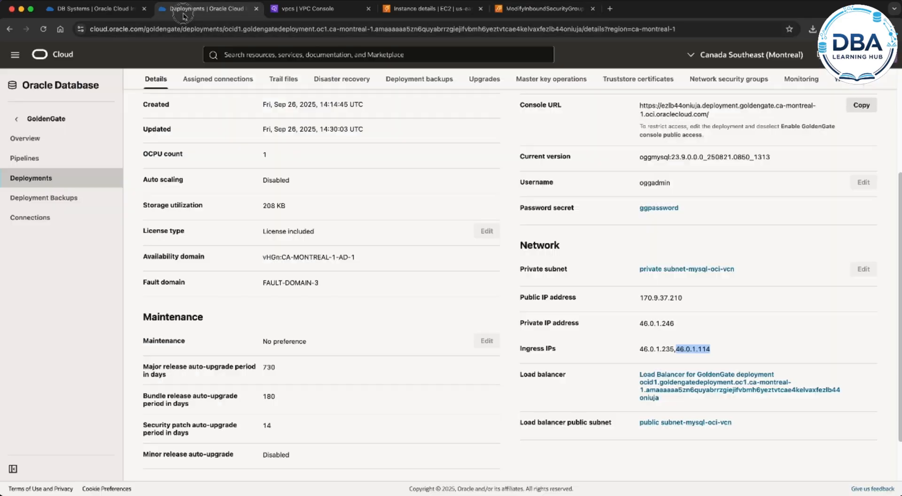
left_click_drag(674, 324, 629, 324)
key("super+c")
left_click(540, 8)
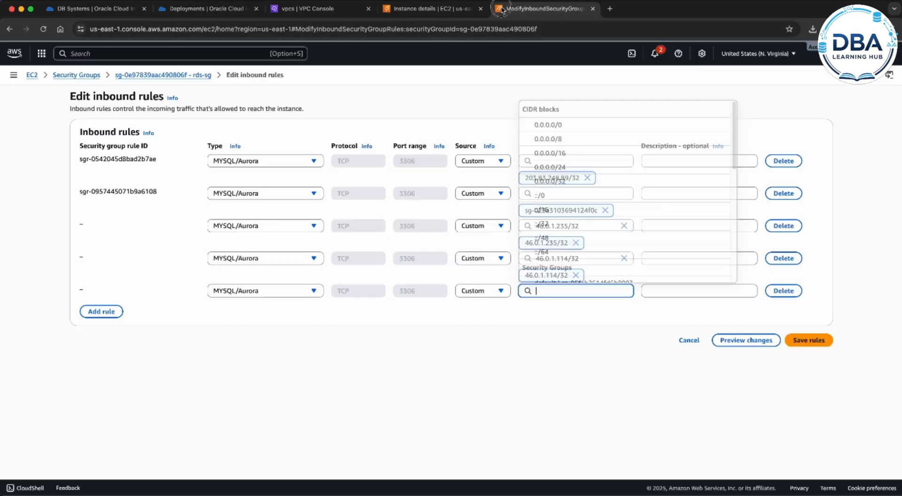
key("super+v")
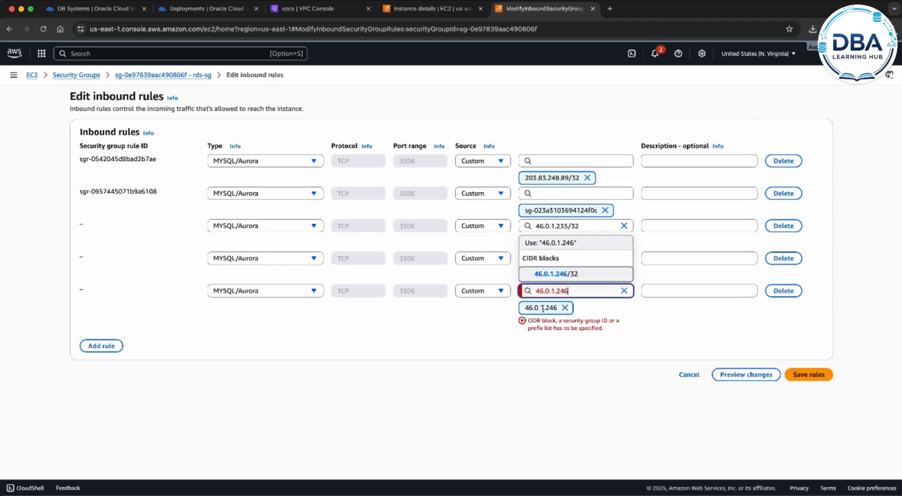
type("/32")
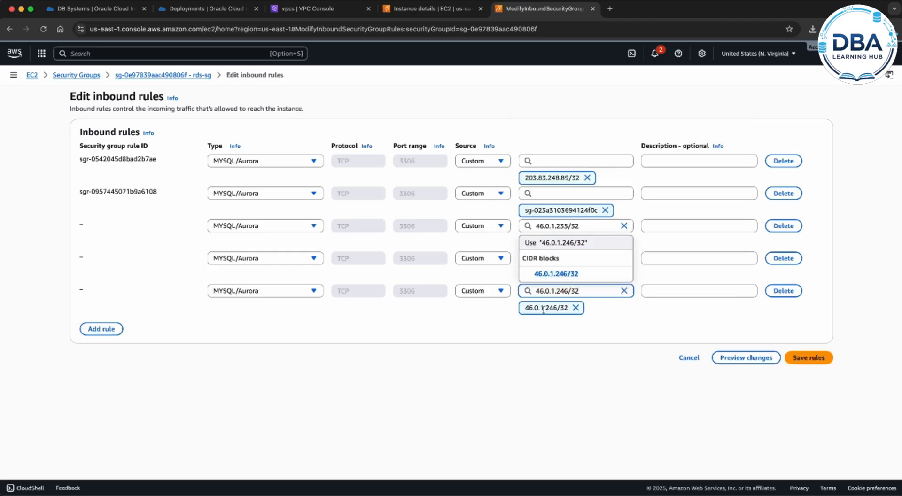
left_click(561, 311)
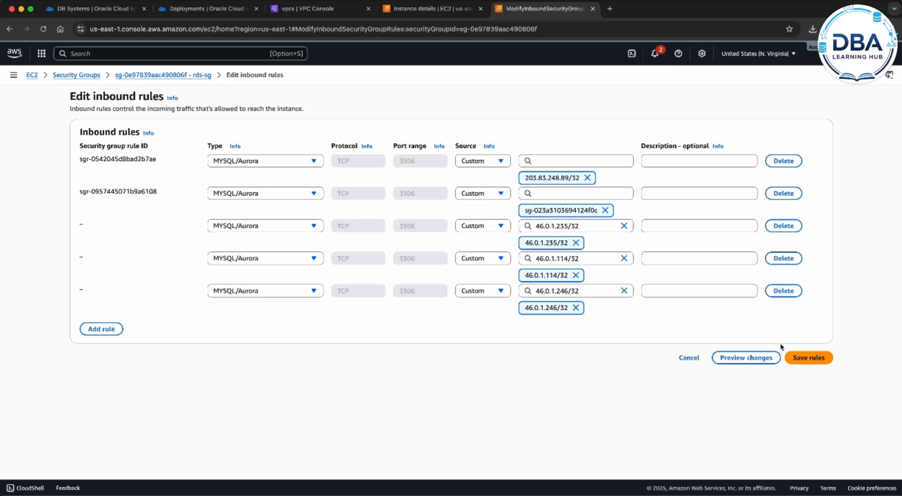
left_click(807, 358)
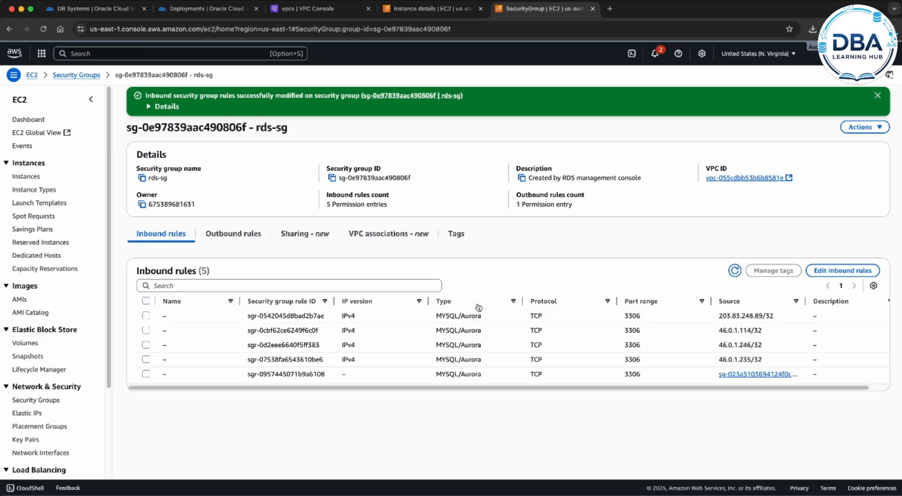
scroll(214, 52, "up", 5)
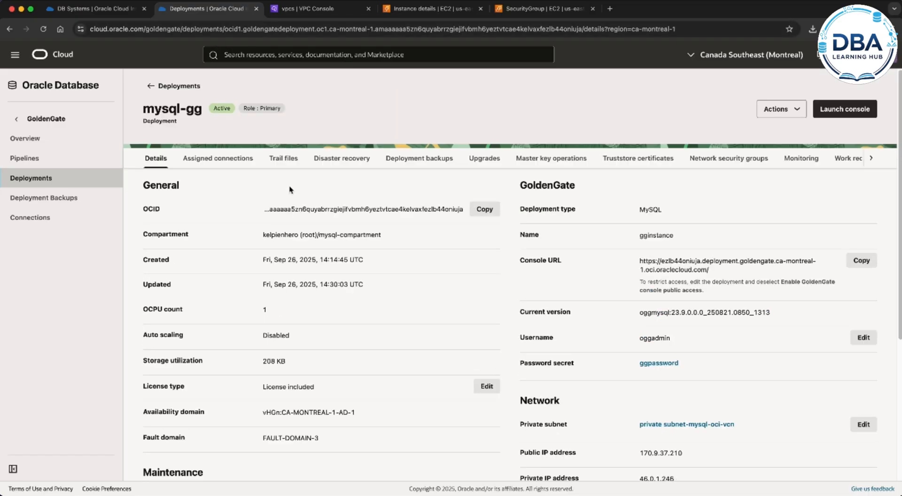
Test mysql-gg's OCI_MySQL assigned connection; it times out reaching port 3306
left_click(91, 9)
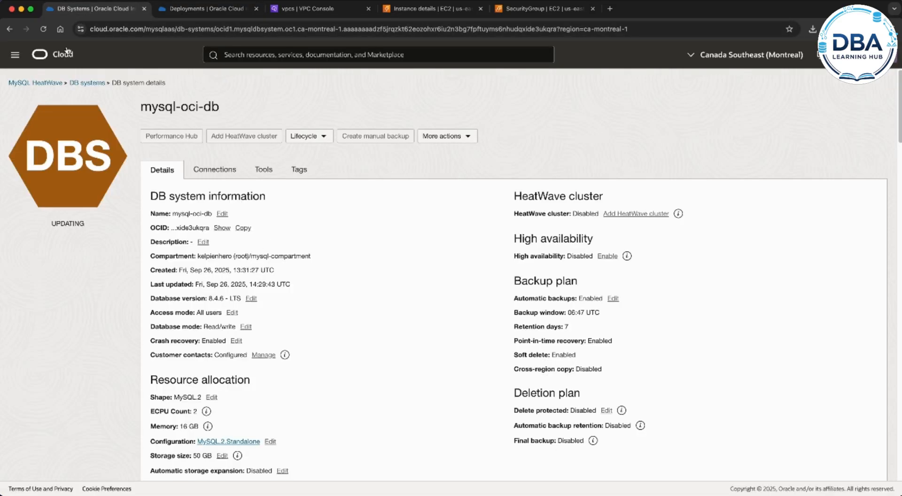
left_click(224, 11)
left_click(205, 159)
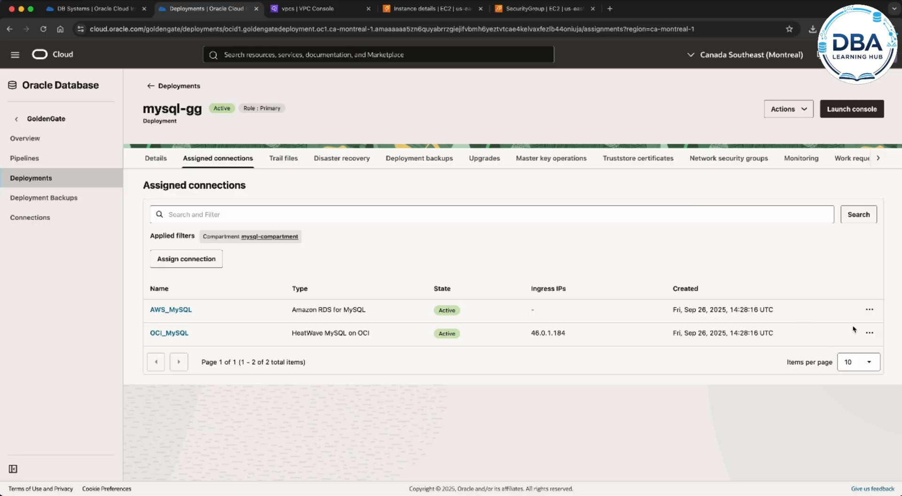
left_click(868, 333)
left_click(811, 393)
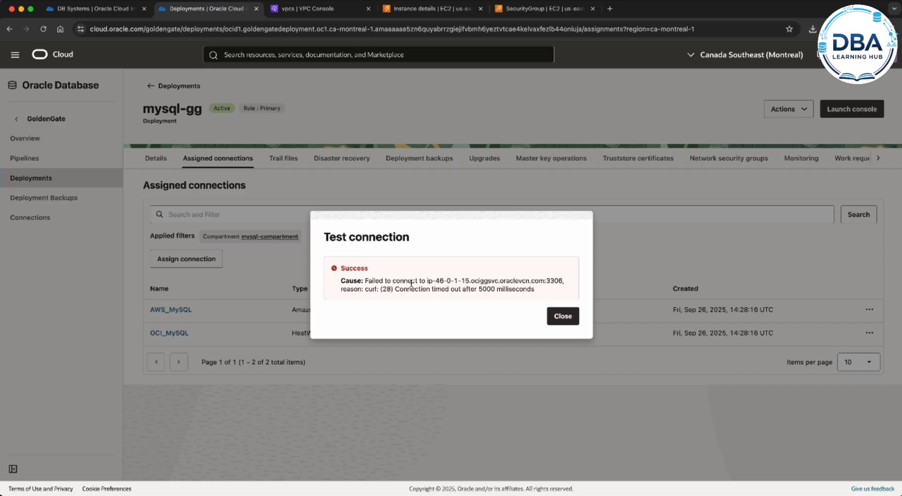
left_click(560, 316)
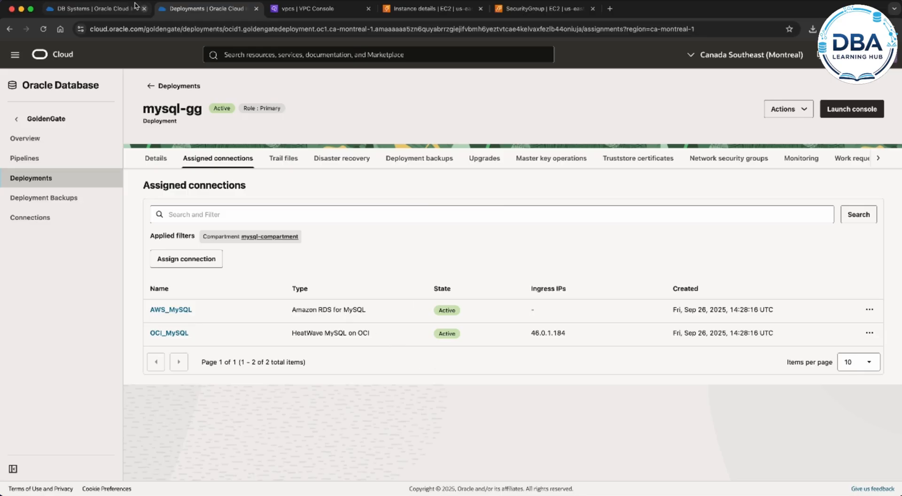
Add network security group mysql-oci-nsg to mysql-oci-db's connection settings
left_click(79, 10)
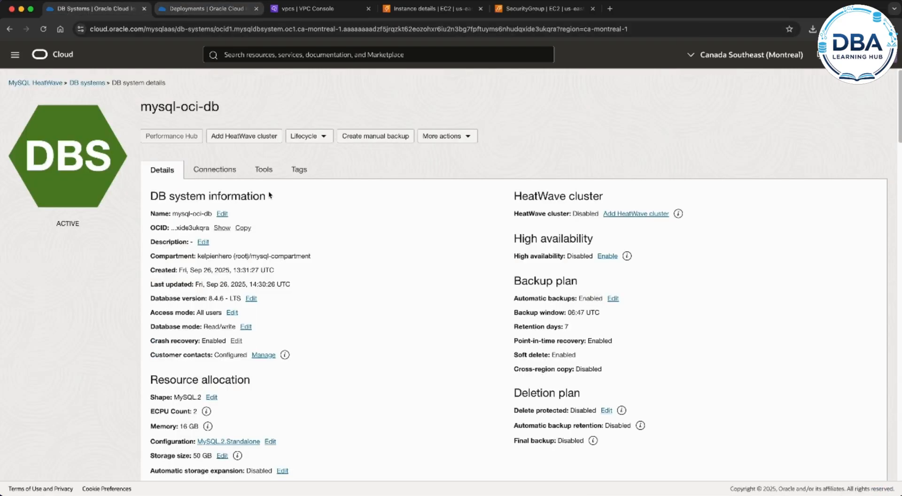
left_click(228, 174)
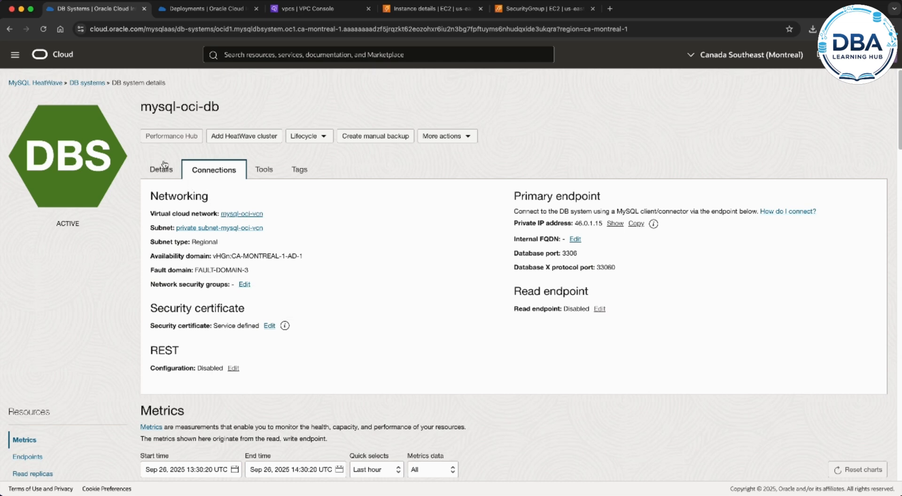
left_click(244, 285)
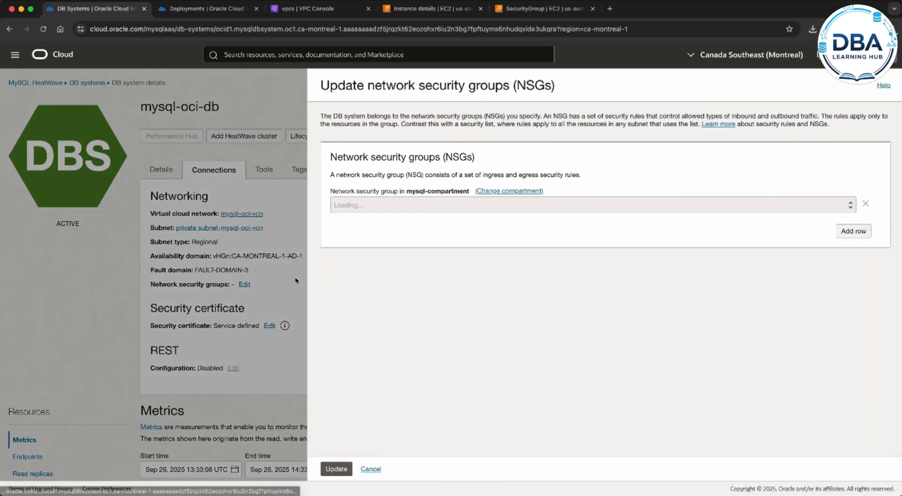
left_click(402, 211)
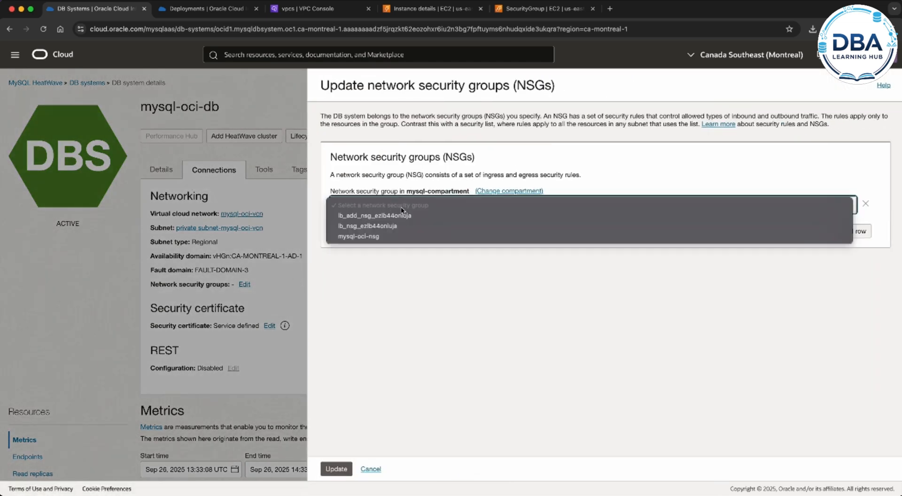
left_click(396, 237)
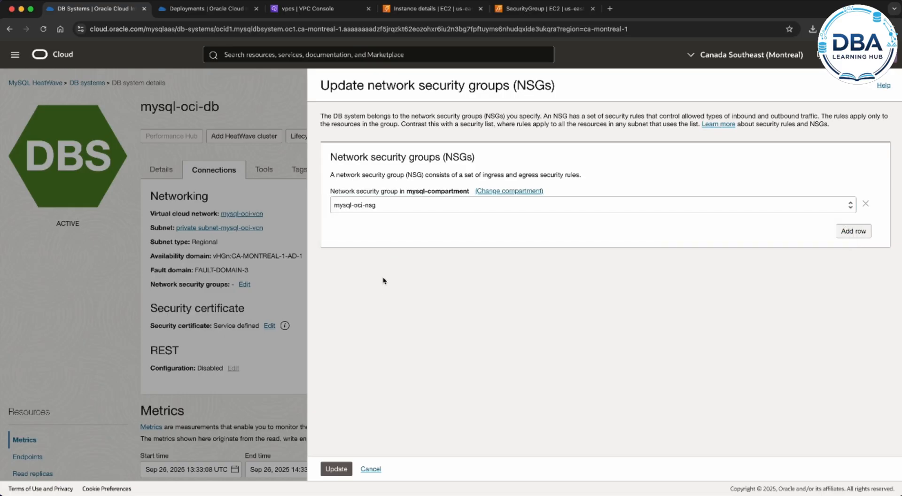
left_click(334, 469)
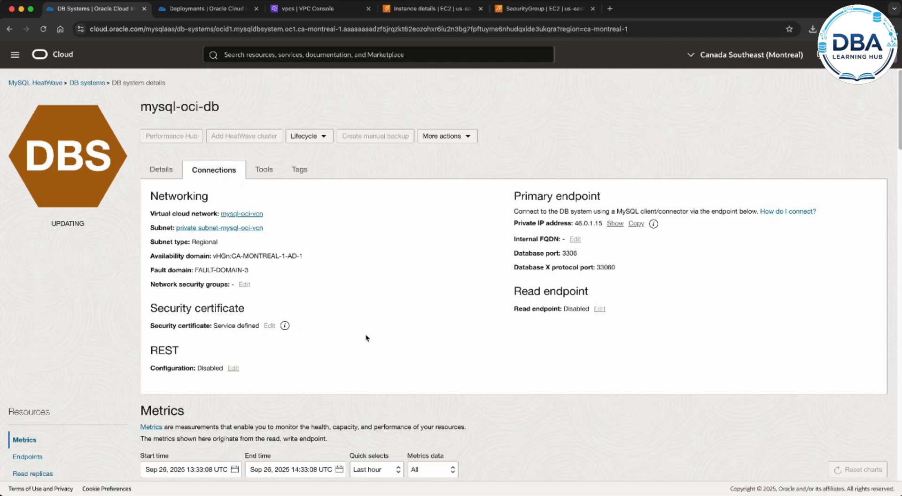
left_click(206, 8)
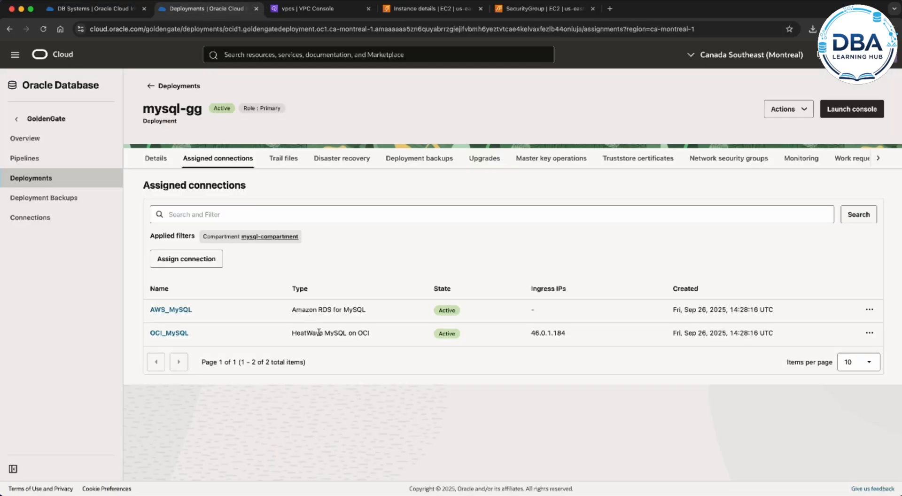
Test mysql-gg's AWS_MySQL connection, which returns Success
left_click(868, 309)
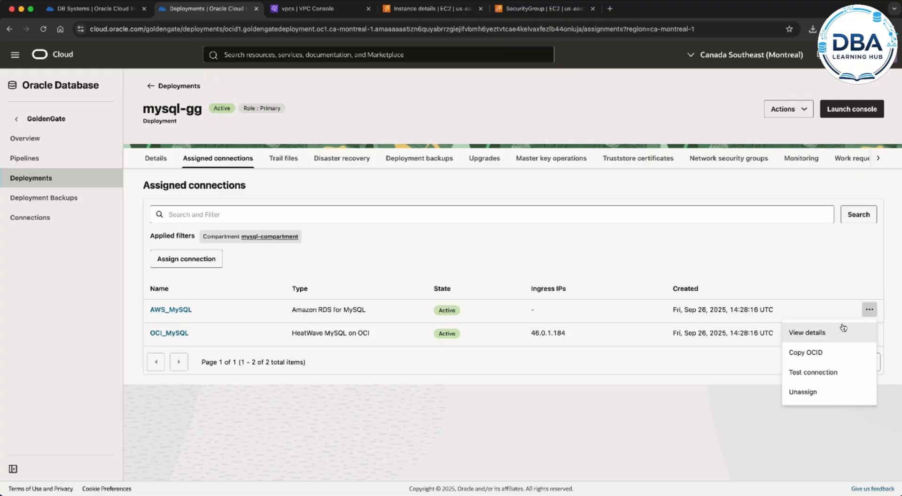
left_click(816, 372)
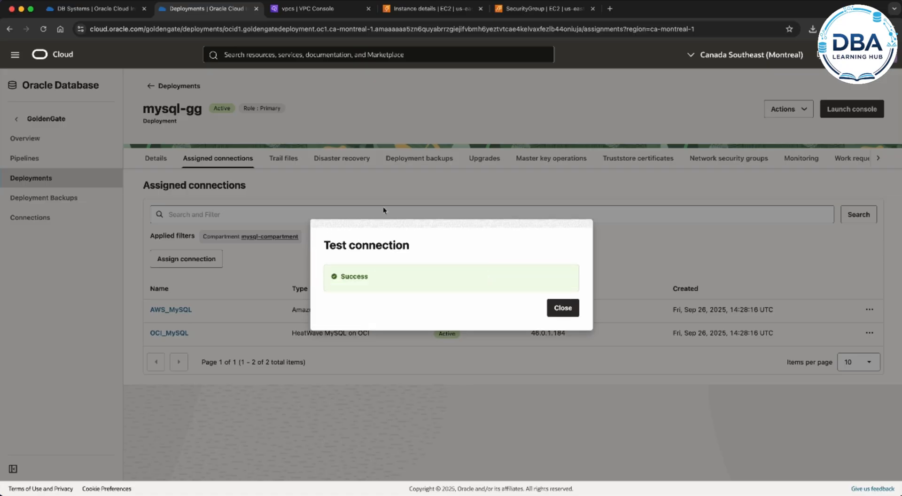
left_click(562, 308)
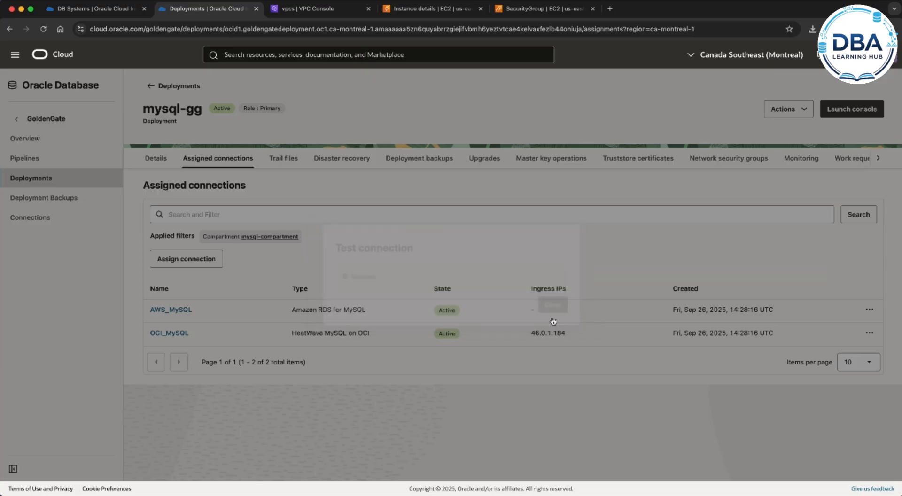
left_click(123, 8)
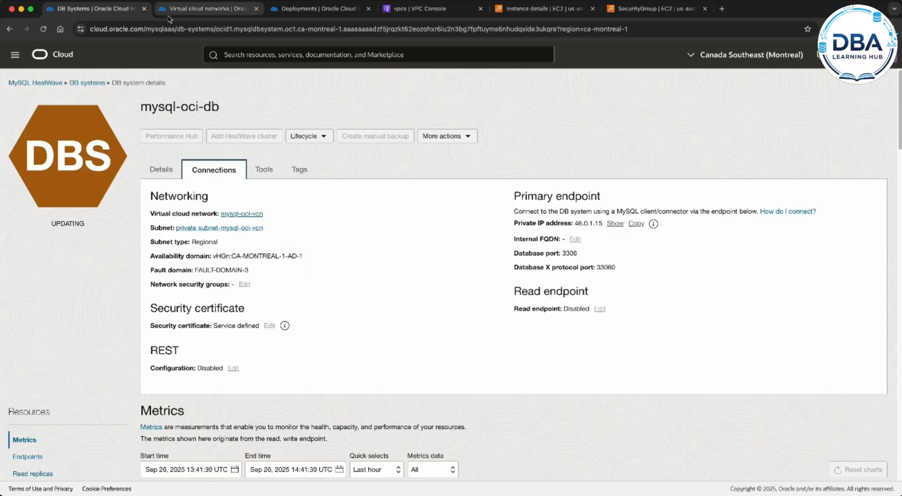
Remove the 98.81.226.40/32 port 7744 ingress rule from mysql-oci-nsg
left_click(188, 8)
scroll(368, 431, "down", 3)
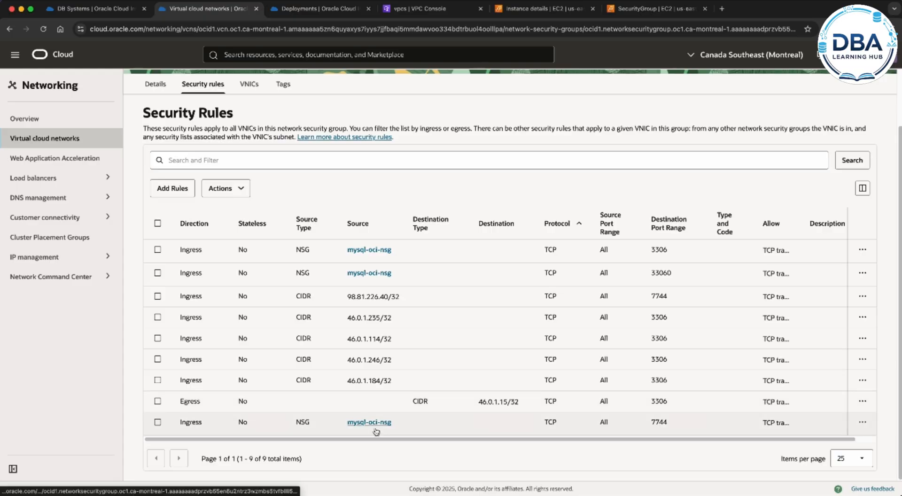
left_click(157, 296)
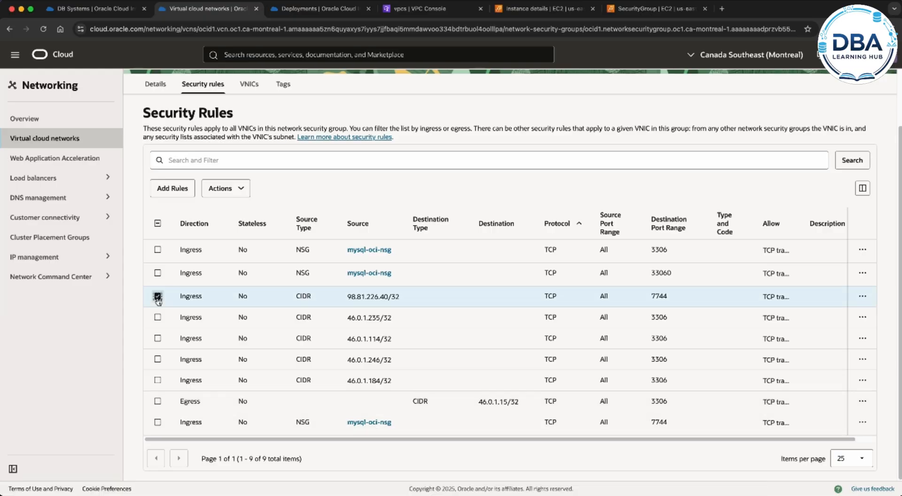
left_click(862, 295)
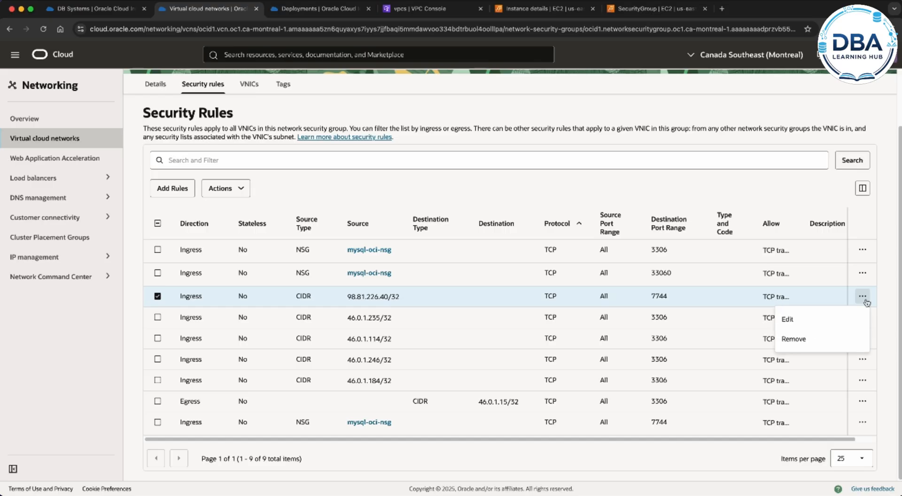
left_click(833, 339)
left_click(559, 306)
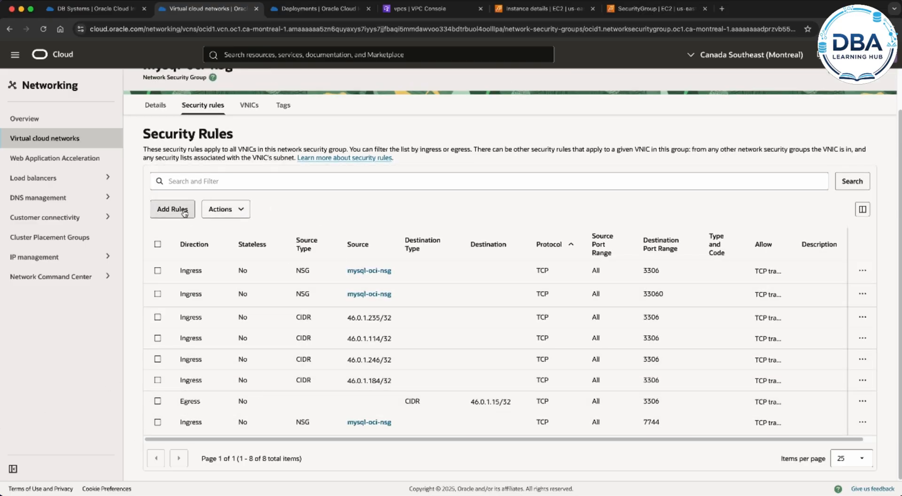
Start a new mysql-oci-nsg security rule with CIDR as its source type
left_click(184, 213)
left_click(240, 228)
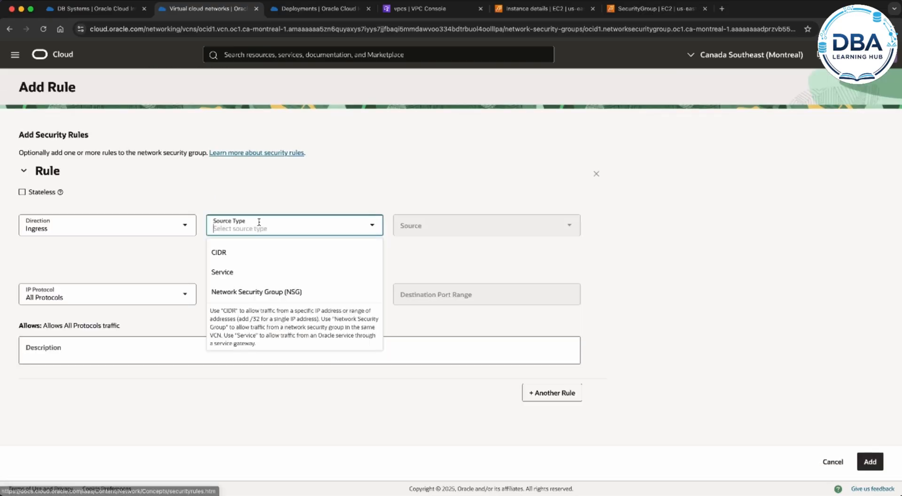
left_click(258, 250)
left_click(472, 229)
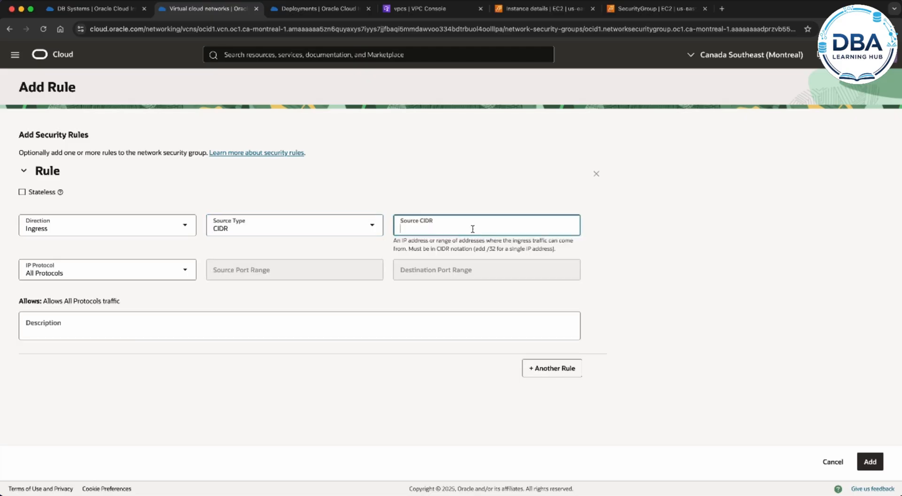
left_click(415, 9)
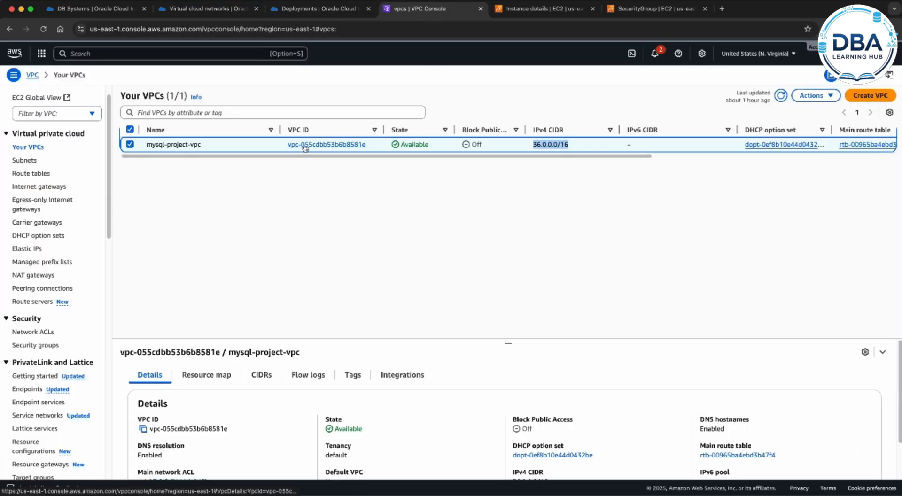
Copy the mysql-aws-rds endpoint from its RDS database details
left_click(540, 8)
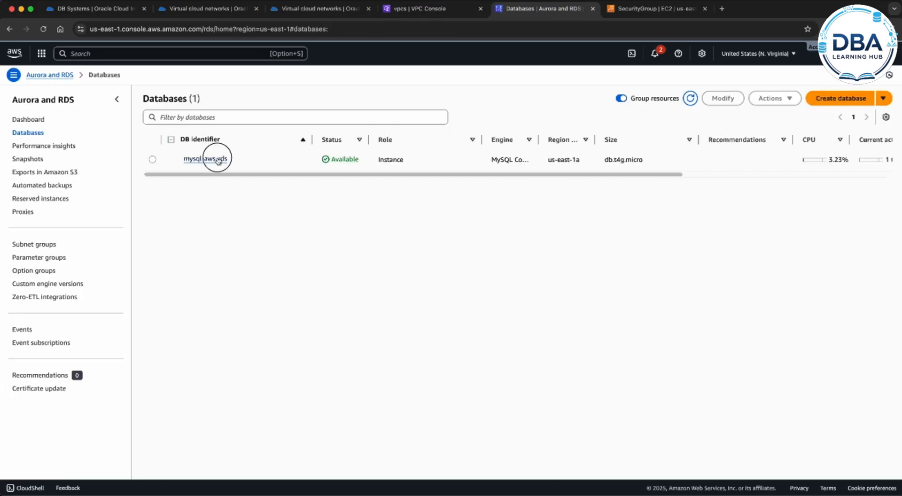
left_click(214, 157)
left_click(158, 292)
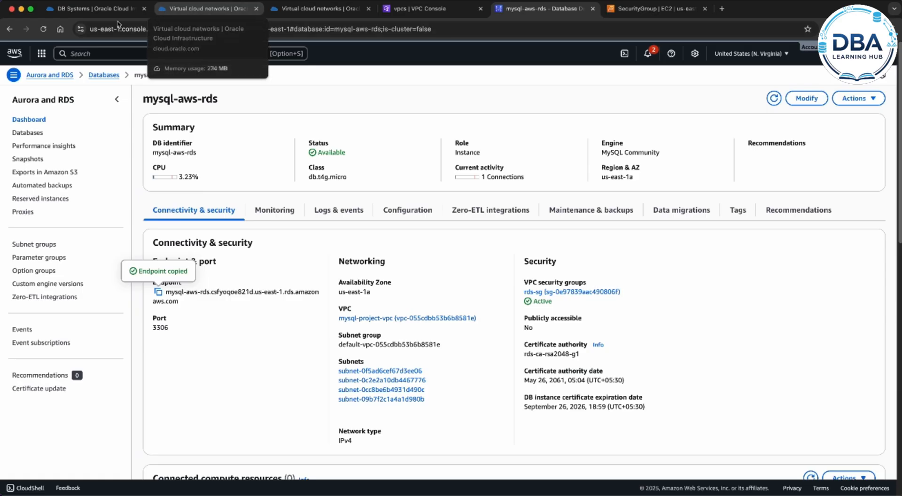
left_click(92, 8)
left_click(206, 8)
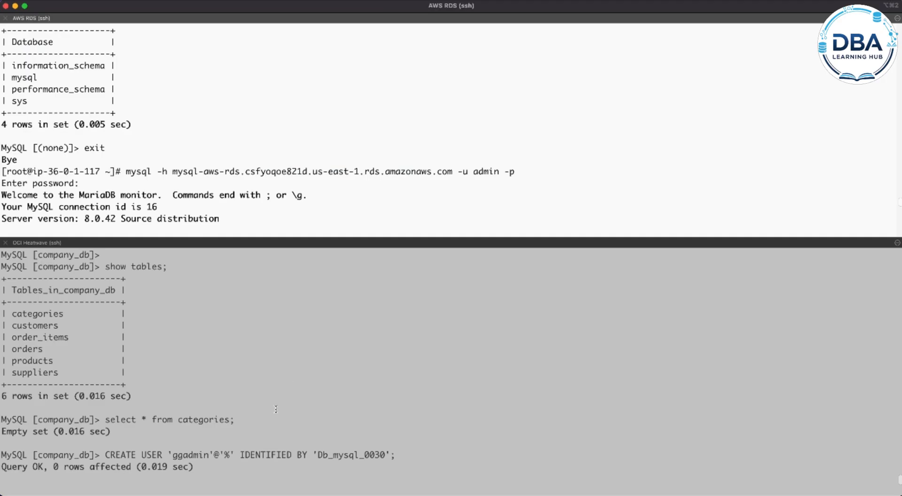
Exit the MySQL session in the AWS RDS terminal pane
left_click(314, 413)
scroll(315, 414, "down", 10)
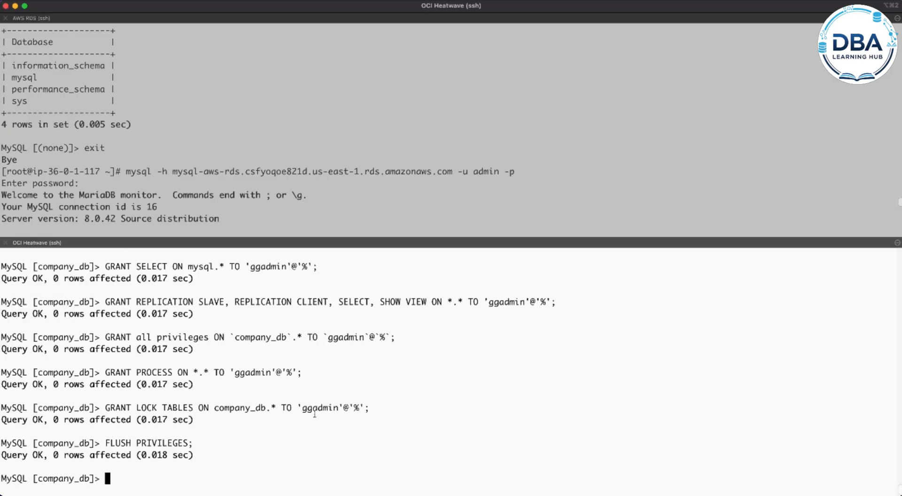
left_click(354, 128)
scroll(354, 128, "down", 15)
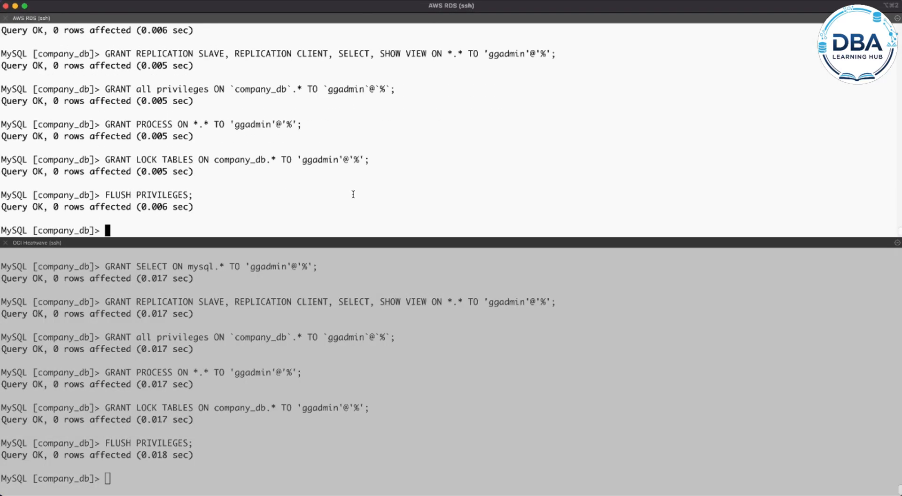
type("exit")
key("Return")
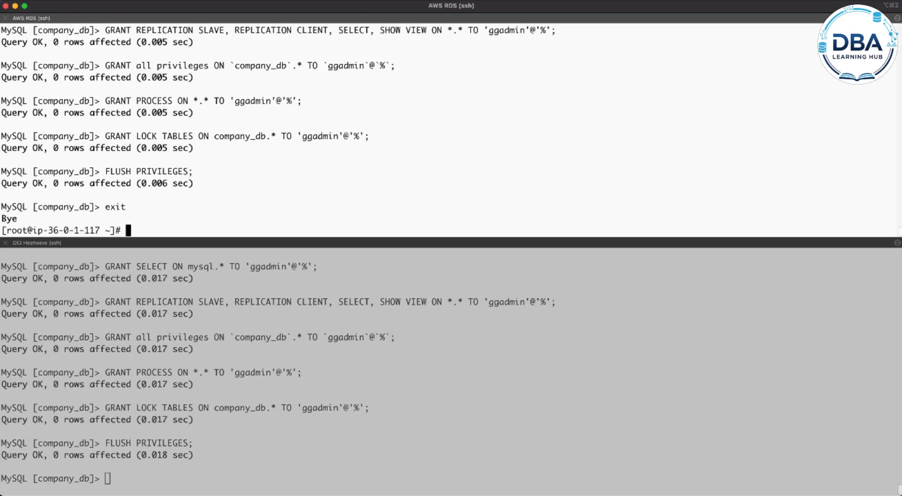
Ping the mysql-aws-rds endpoint and copy its resolved IP 36.0.10.150
type("pinu")
key("BackSpace")
type("g")
key("super+v")
key("Return")
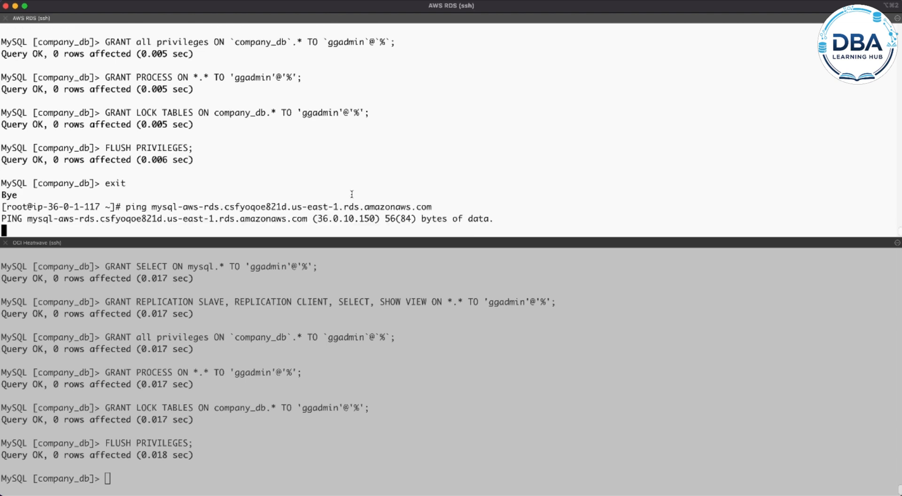
double_click(353, 220)
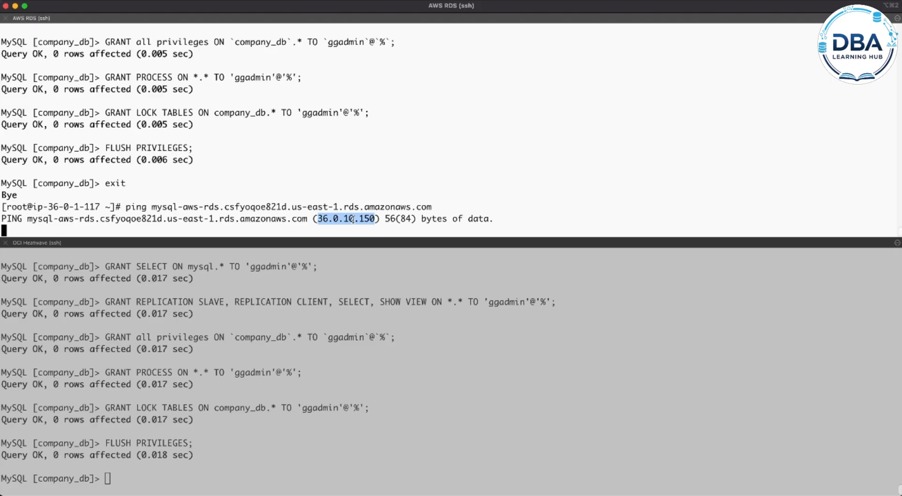
left_click(353, 219)
key("ctrl+c")
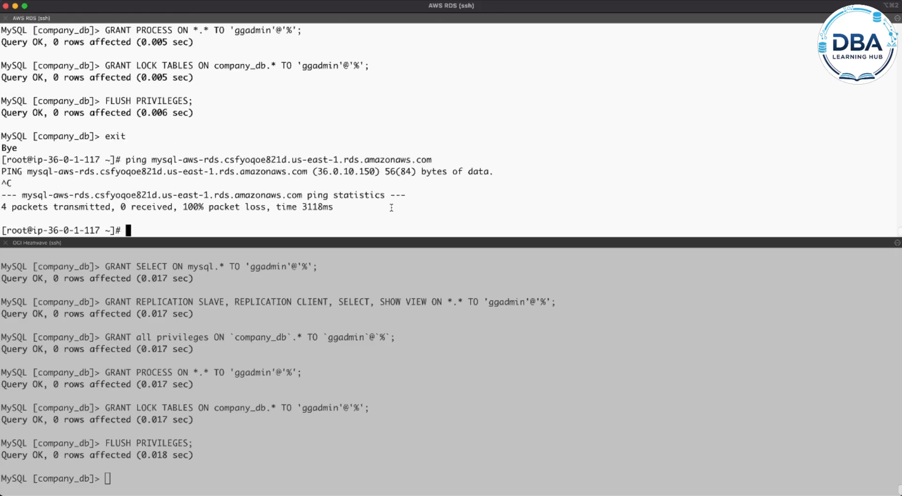
key("super+Tab")
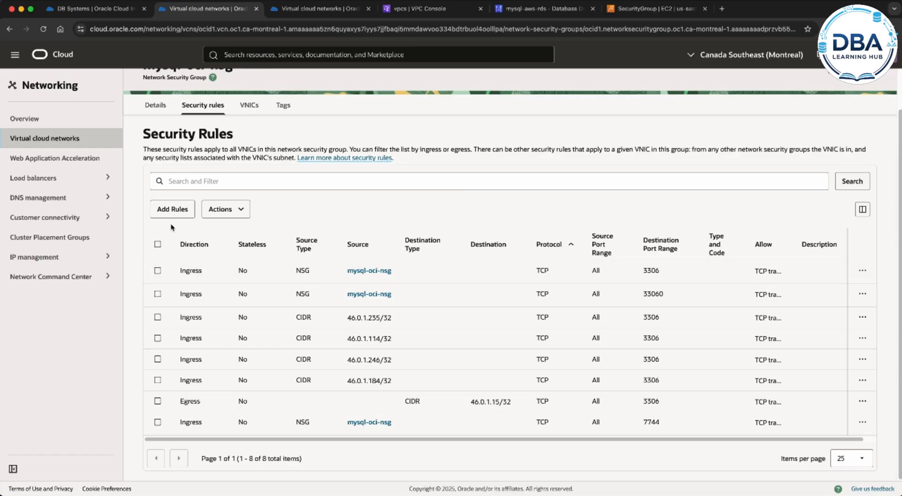
Add a TCP ingress rule from 36.0.10.150/32 on destination port 7744 to mysql-oci-nsg
left_click(169, 209)
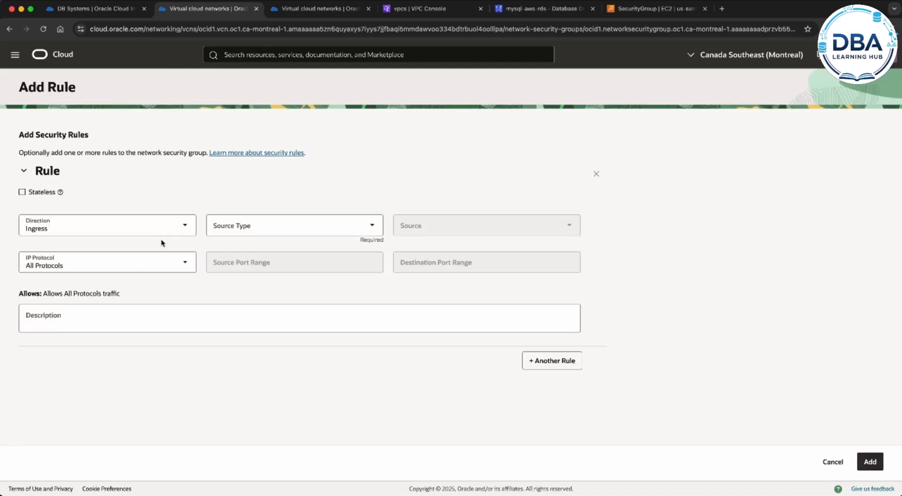
left_click(277, 226)
left_click(263, 254)
left_click(434, 228)
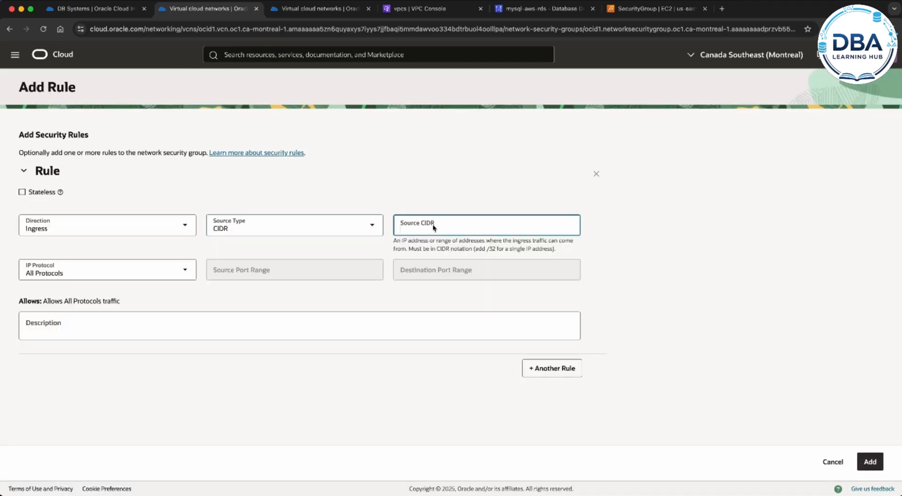
key("super+v")
type("/32")
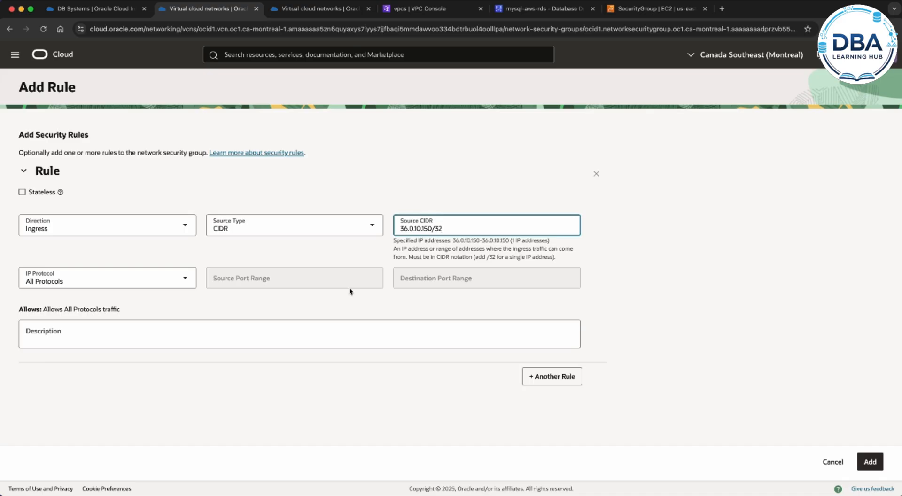
left_click(94, 278)
left_click(86, 370)
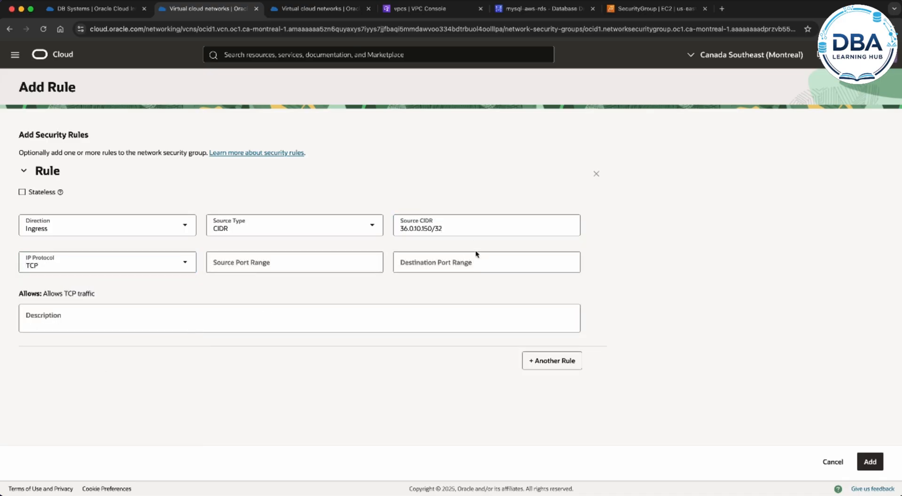
left_click(481, 264)
type("7744")
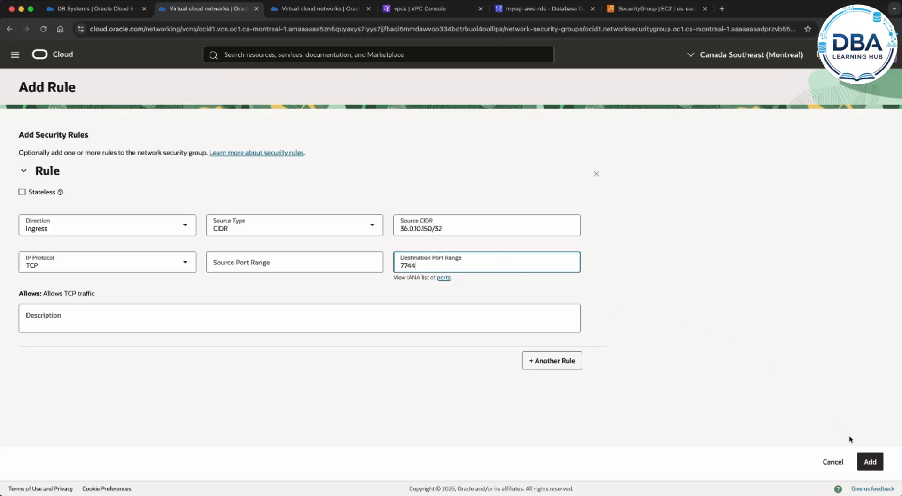
left_click(869, 461)
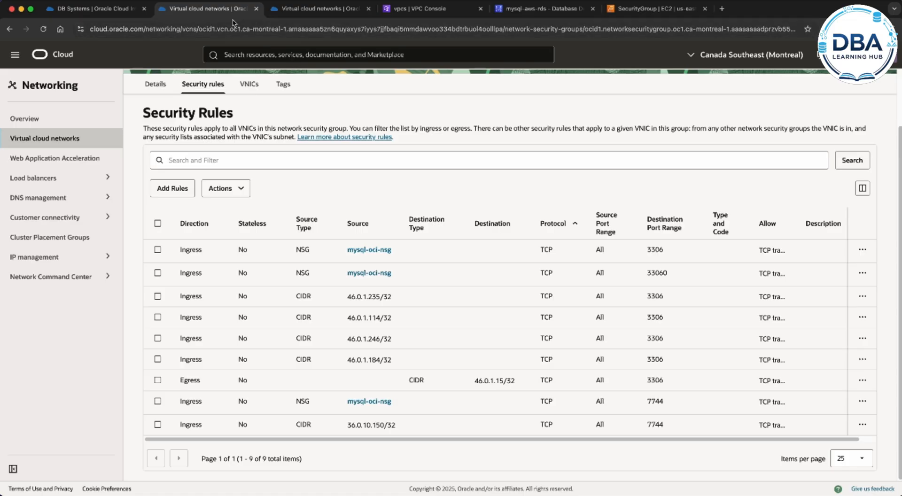
left_click(89, 8)
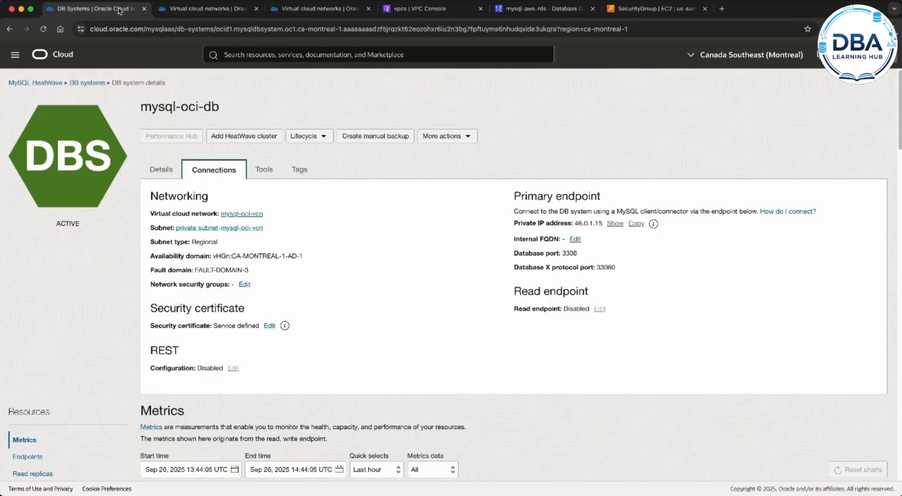
Add the mysql-oci-nsg network security group to the mysql-oci-db DB system and return to its security rules
left_click(244, 284)
left_click(382, 205)
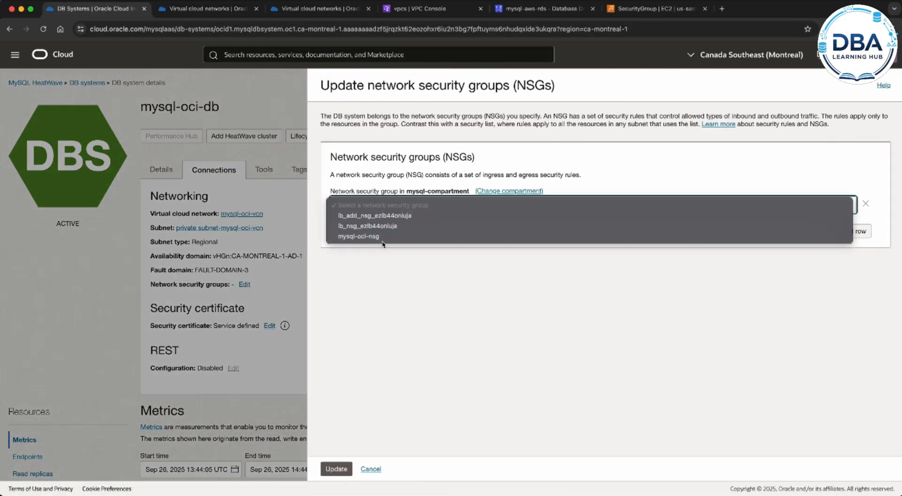
left_click(362, 236)
left_click(341, 474)
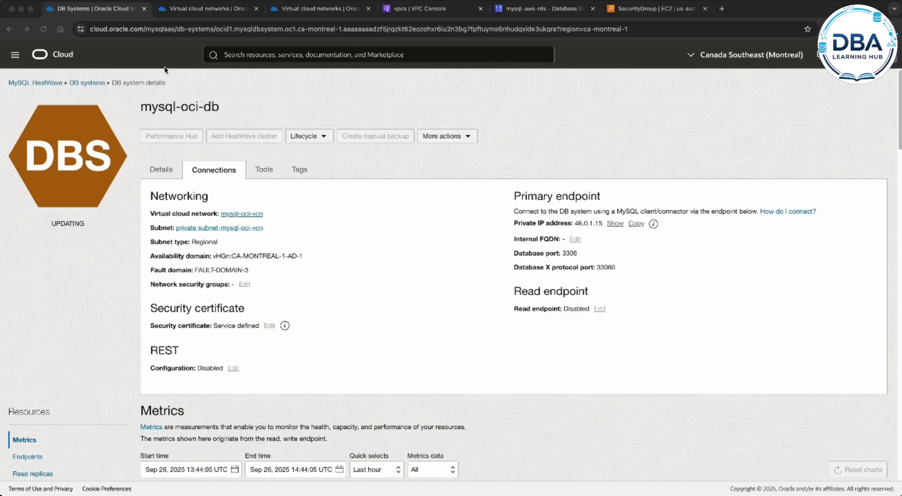
left_click(184, 10)
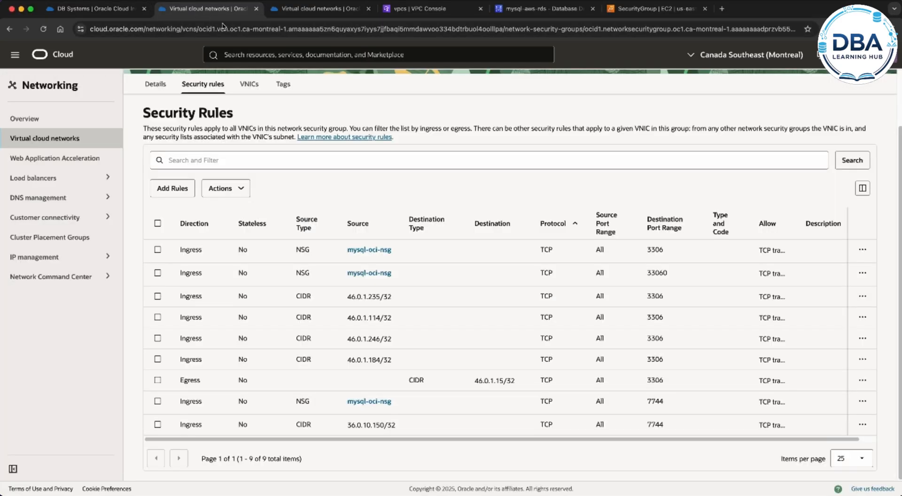
Go to the Policies page under Identity & Security
left_click(14, 54)
scroll(54, 254, "down", 2)
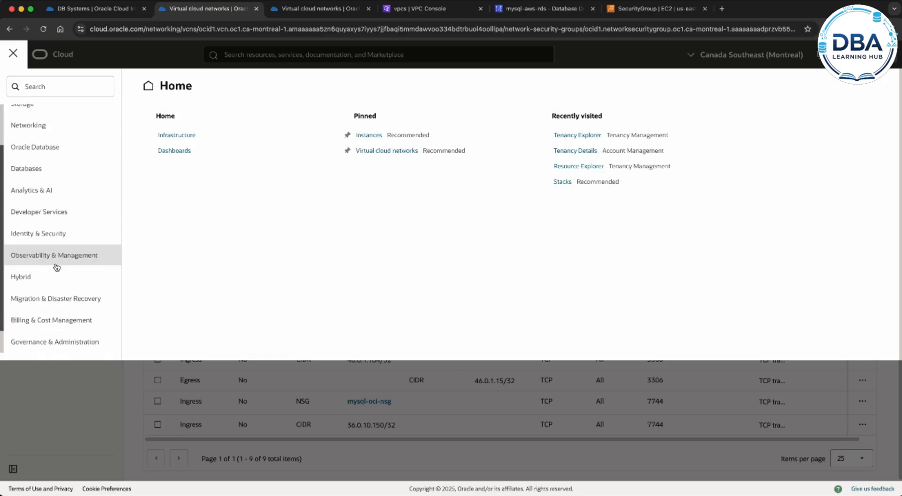
scroll(59, 277, "down", 1)
left_click(48, 217)
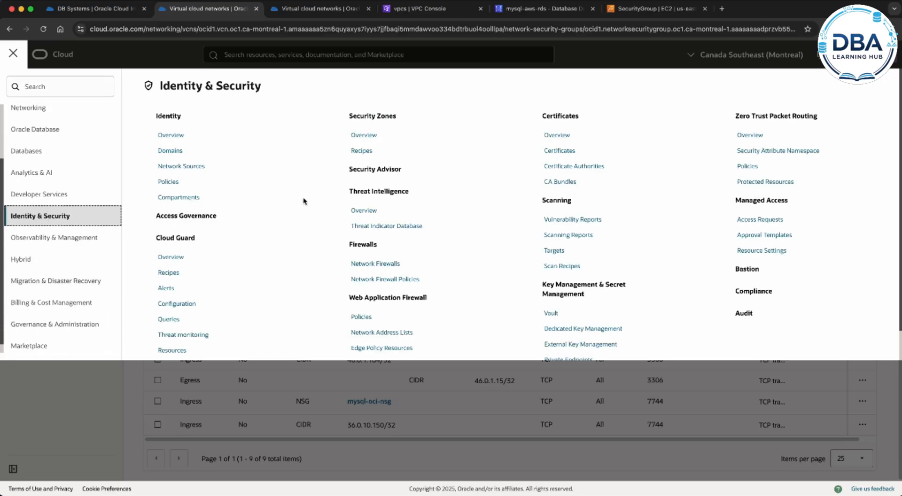
left_click(746, 166)
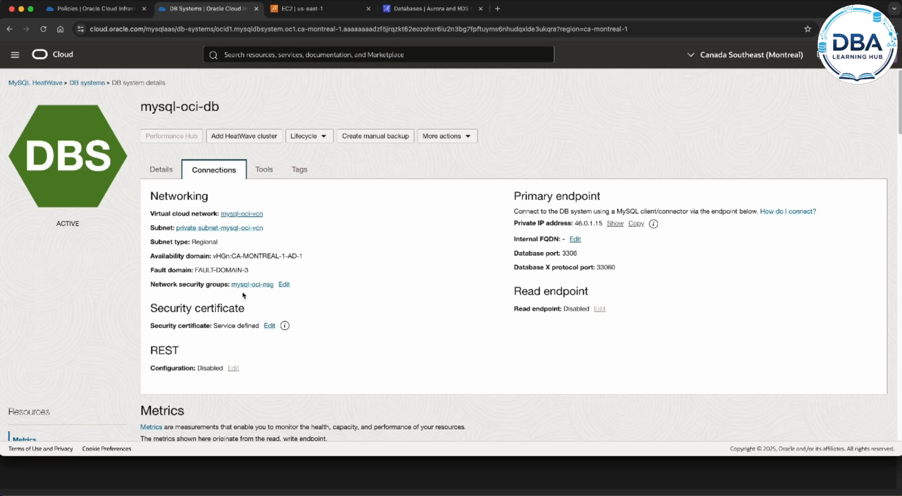
Review MySQL-Create-Policy's mysql-compartment statements, then return to the mysql-oci-db details
left_click(94, 8)
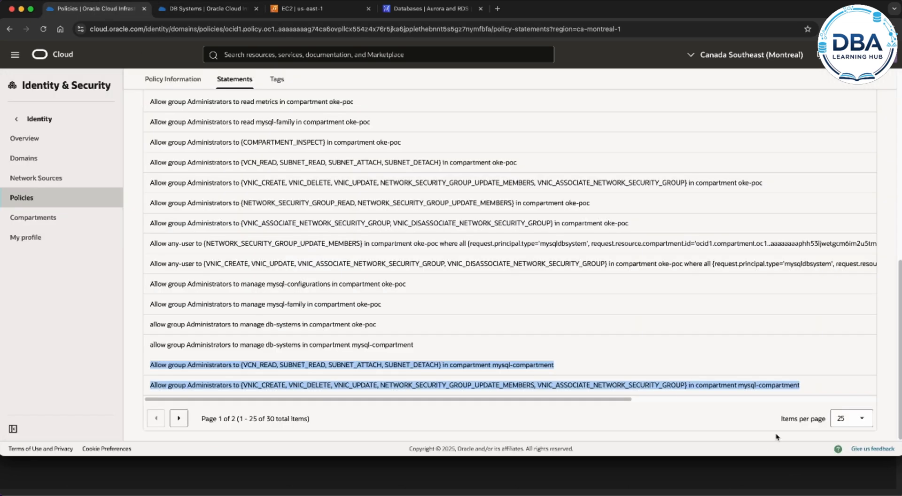
left_click_drag(826, 382, 414, 389)
scroll(414, 389, "up", 6)
scroll(414, 388, "up", 2)
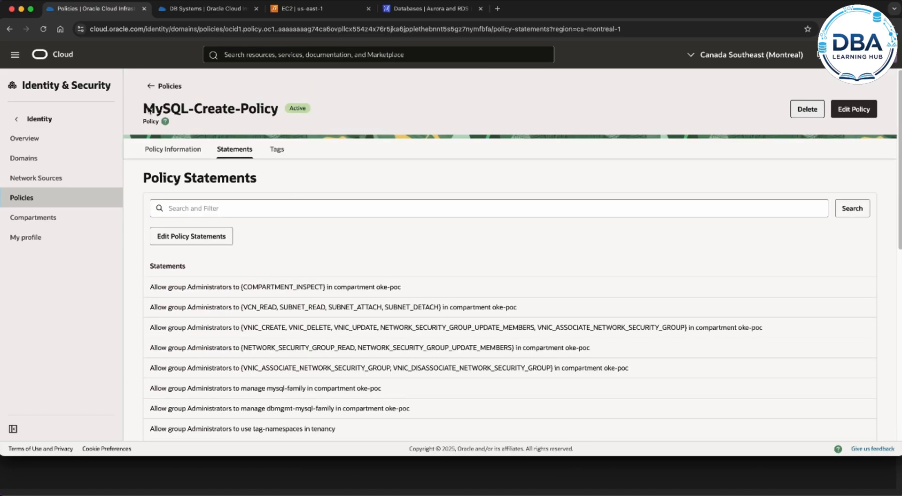
left_click_drag(144, 108, 280, 115)
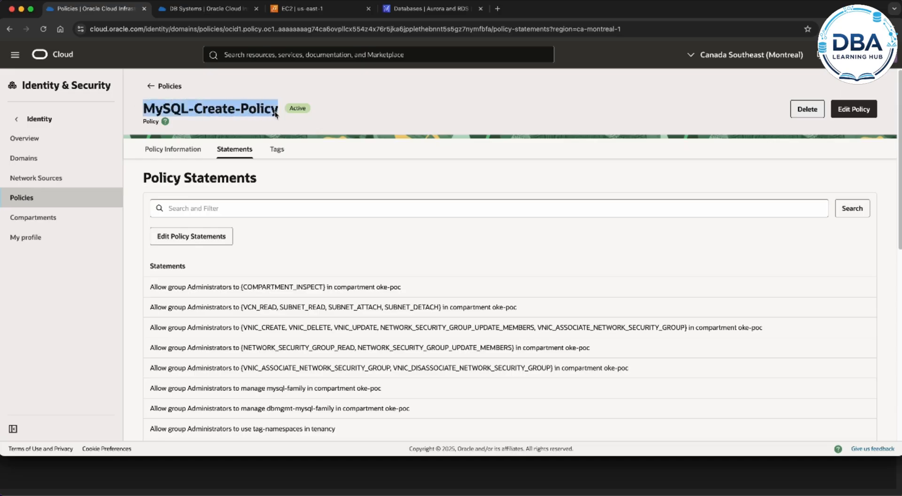
scroll(306, 375, "down", 8)
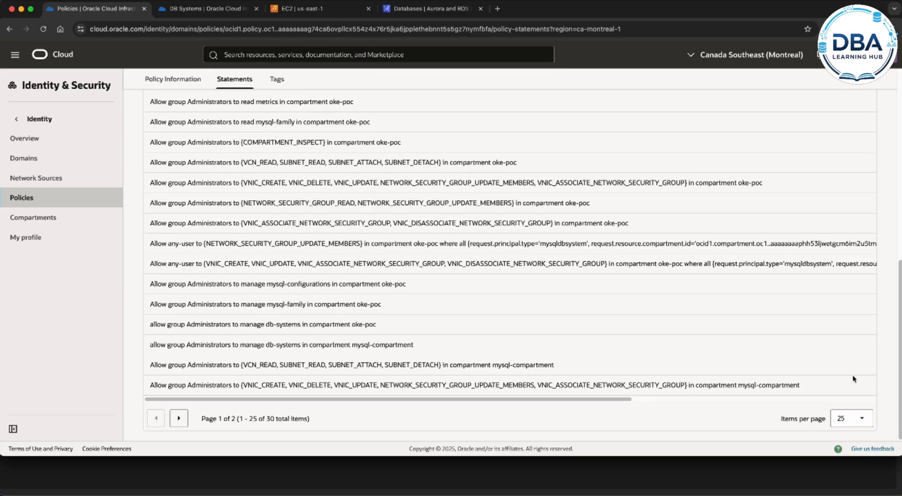
left_click_drag(806, 393, 257, 373)
left_click_drag(150, 371, 150, 370)
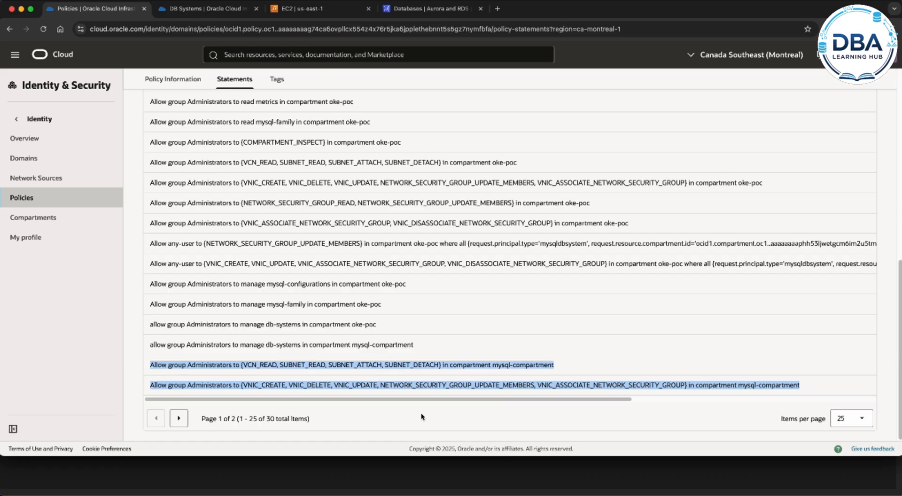
left_click(207, 2)
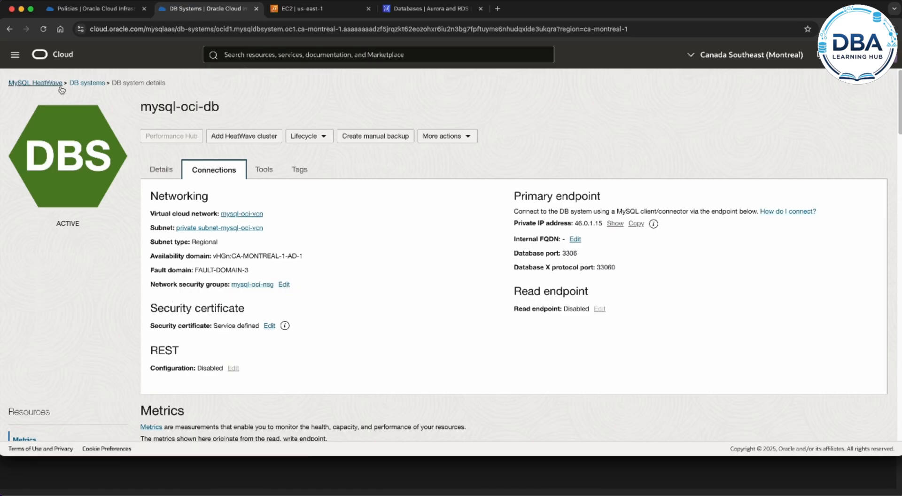
Reach GoldenGate from search and show mysql-gg's assigned connections, AWS_MySQL and OCI_MySQL
left_click(252, 59)
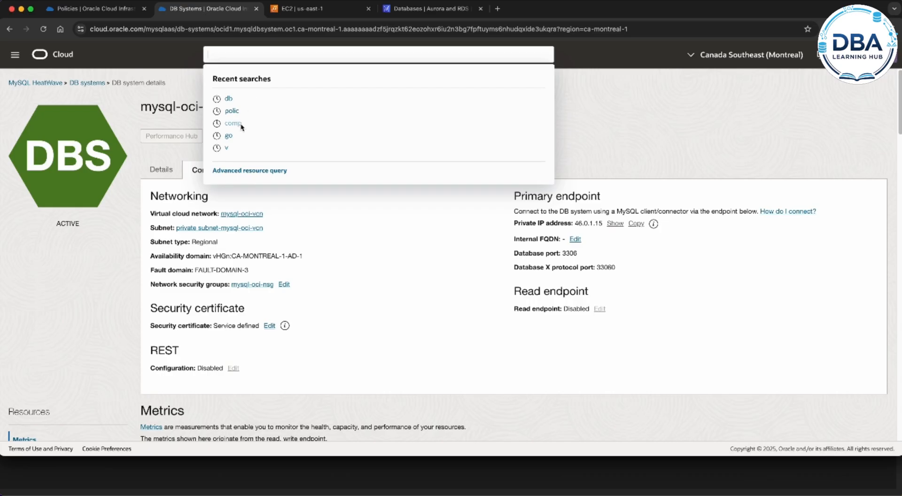
left_click(228, 136)
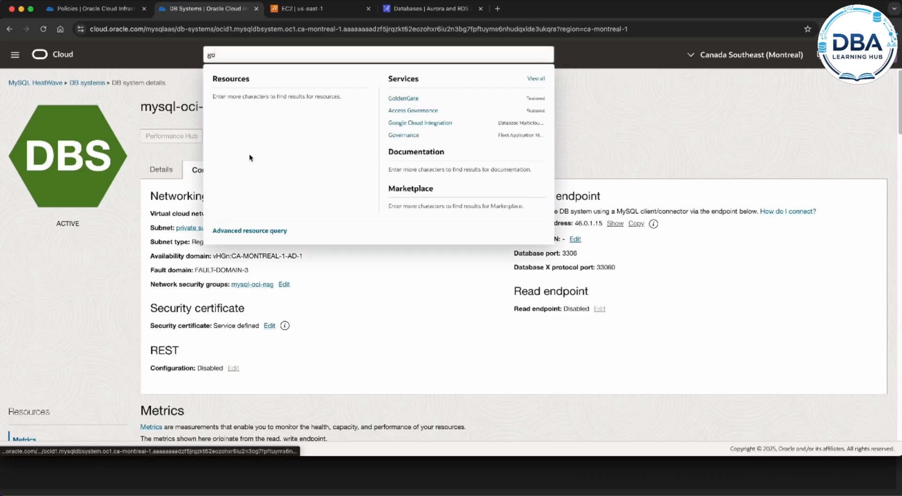
left_click(403, 99)
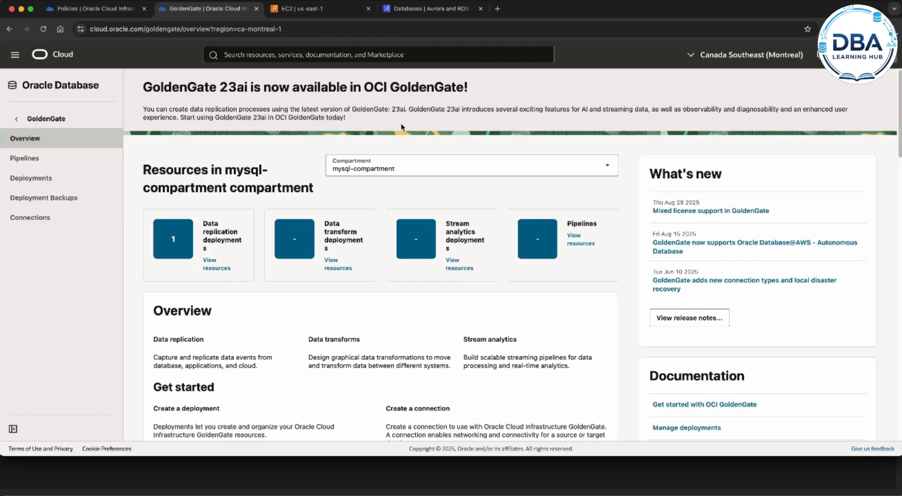
scroll(231, 298, "down", 1)
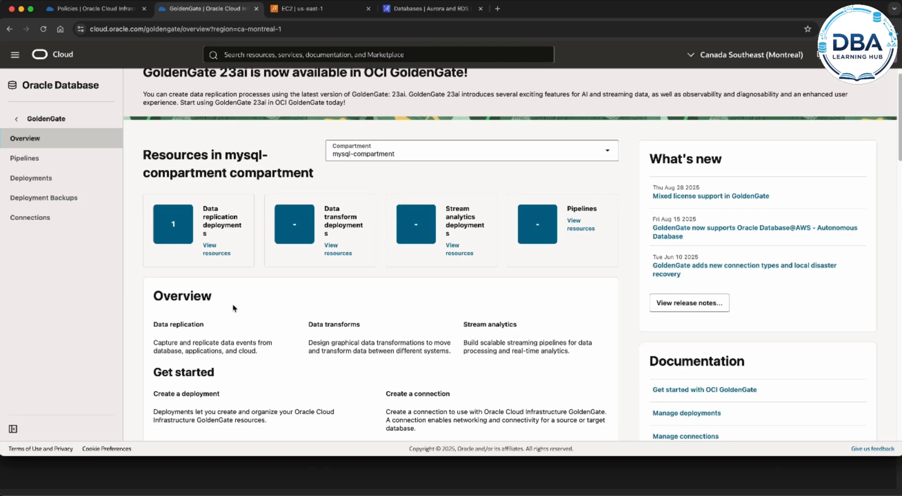
left_click(209, 248)
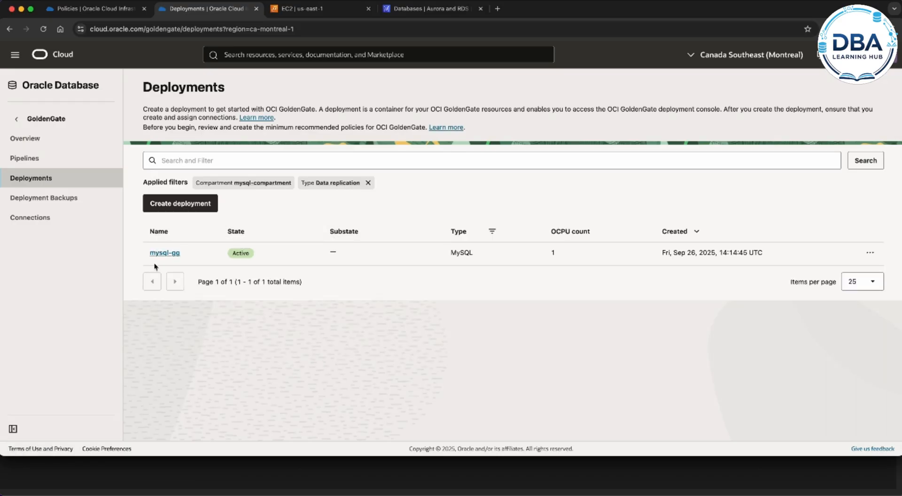
left_click(164, 254)
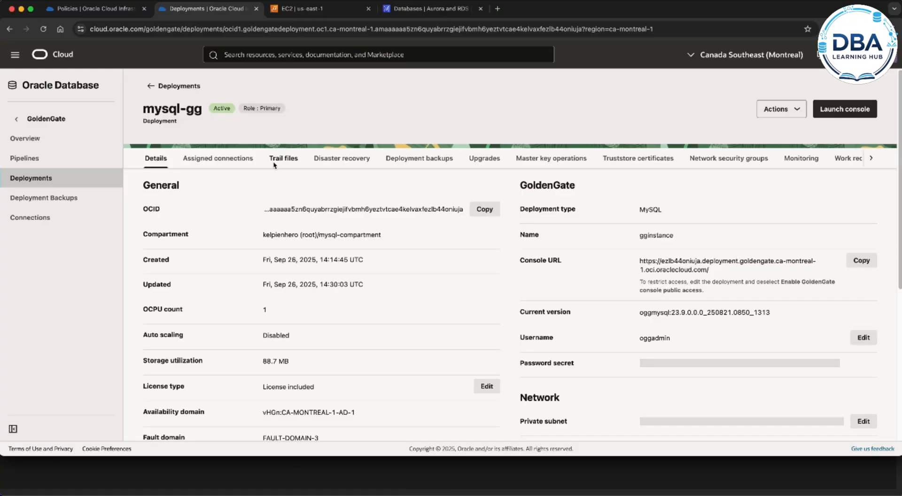
left_click(226, 158)
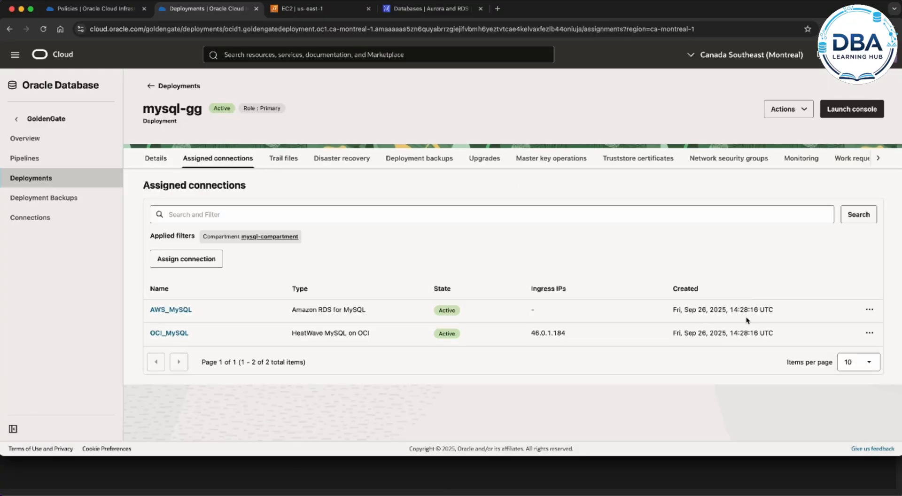
Test the AWS_MySQL connection, then OCI_MySQL, each returning Success; then show the Details tab
left_click(868, 310)
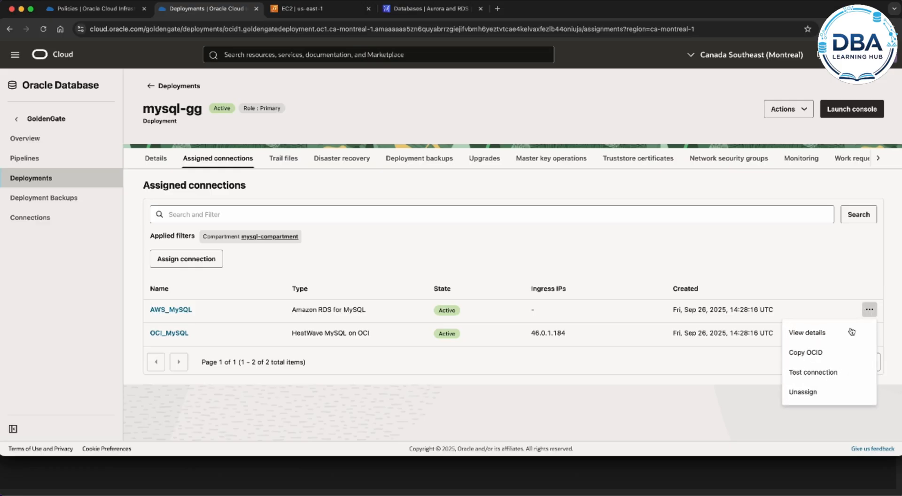
left_click(824, 375)
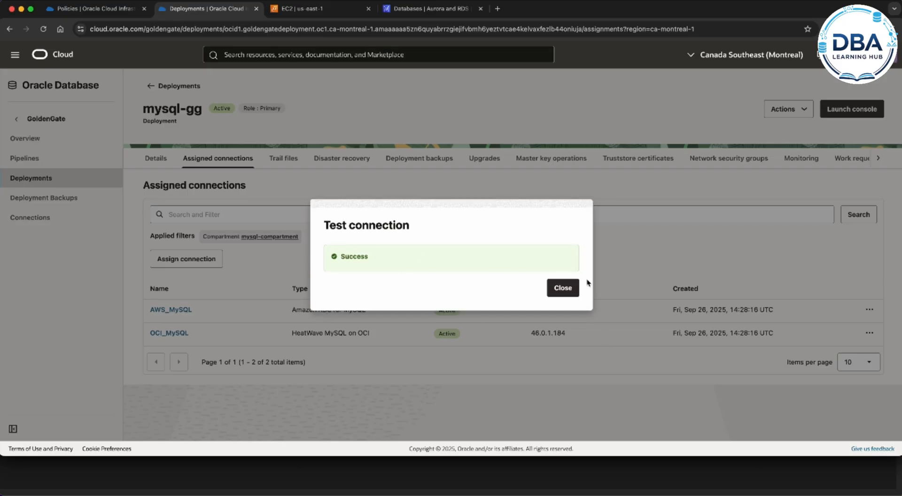
left_click(563, 288)
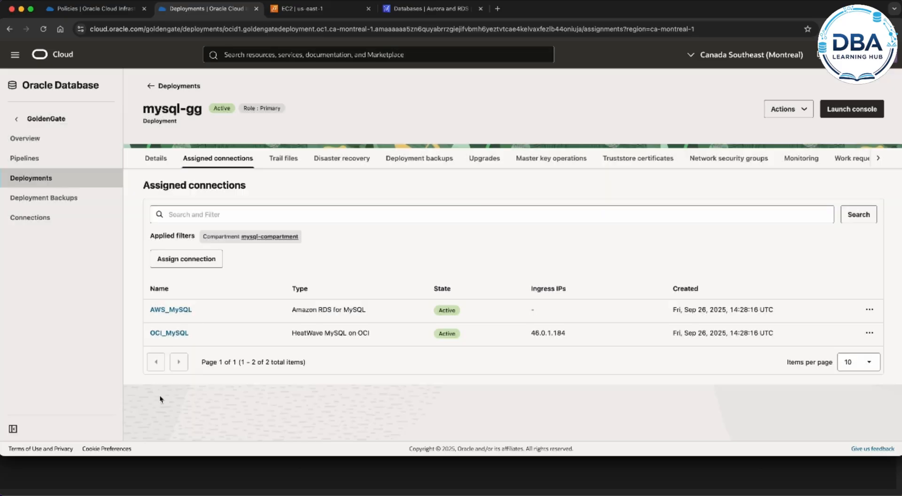
left_click(869, 333)
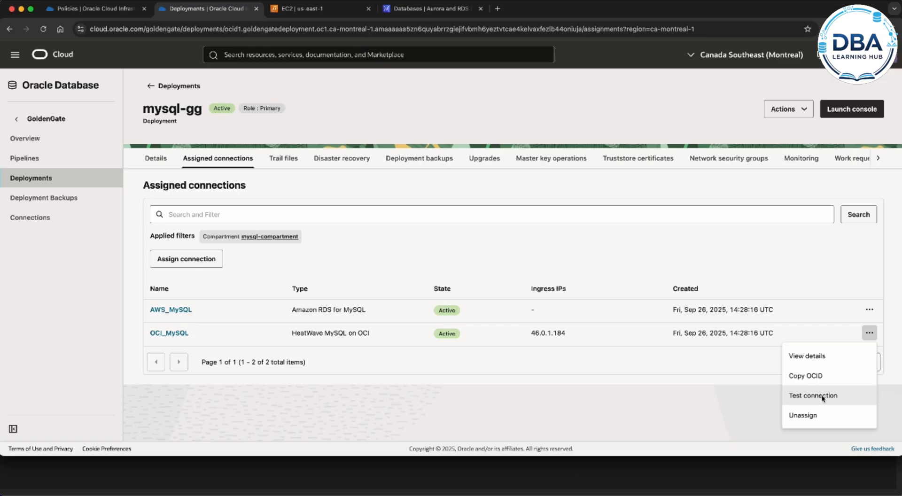
left_click(822, 398)
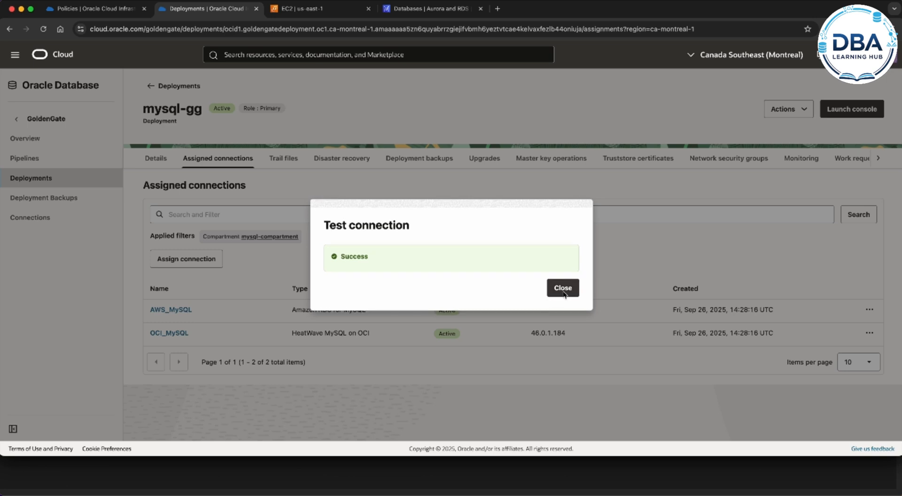
left_click(563, 289)
left_click(156, 158)
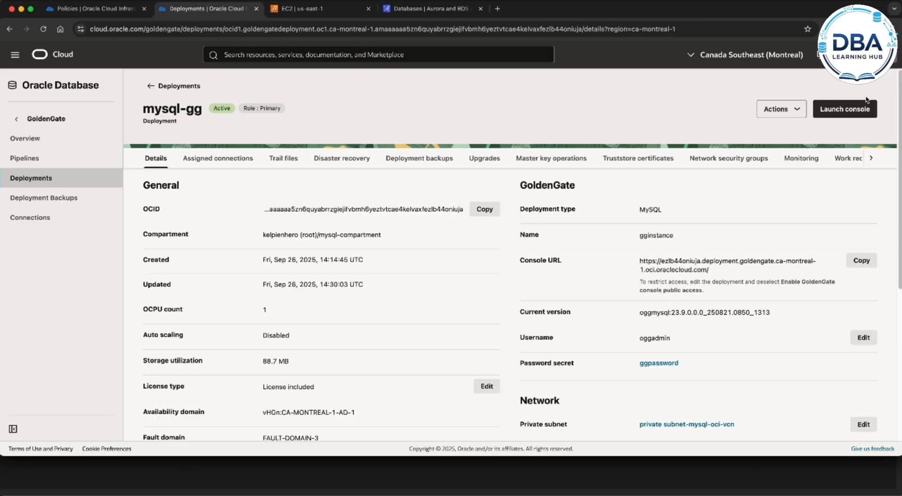
Launch the mysql-gg GoldenGate console, sign in with the admin username and password, then go to the terminal
left_click(844, 113)
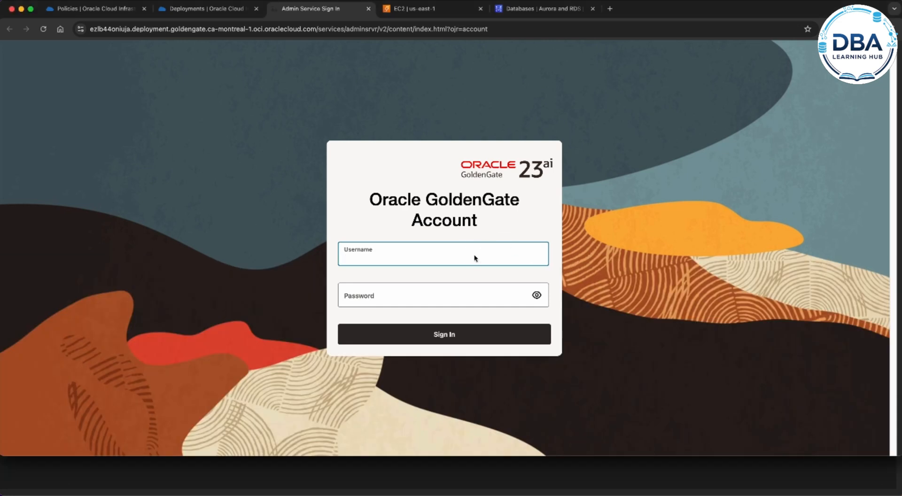
type("oggadmin")
key("Tab")
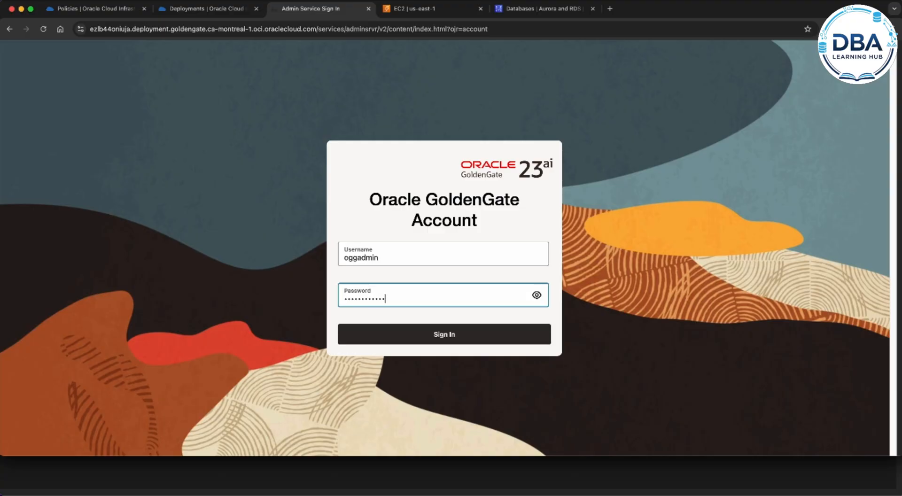
key("Return")
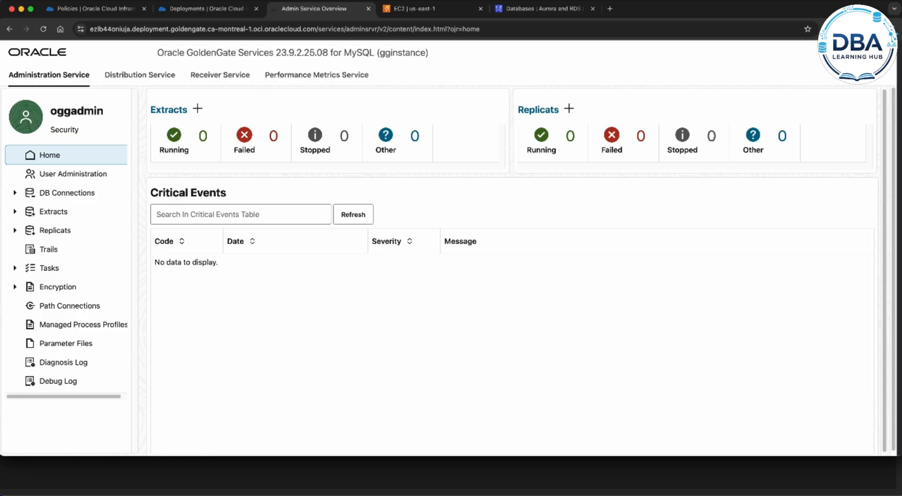
key("super+Tab")
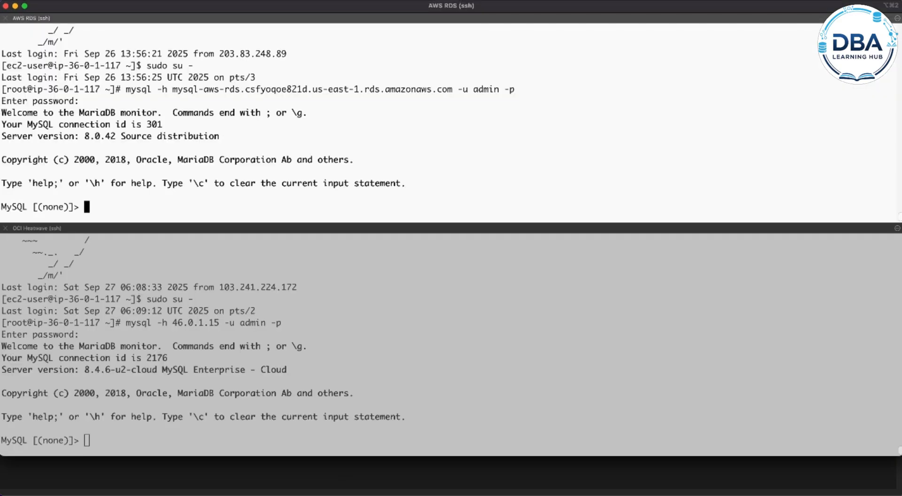
On the AWS RDS source, run 'use company_db;' and 'select * from categories;', showing 4 rows
double_click(392, 6)
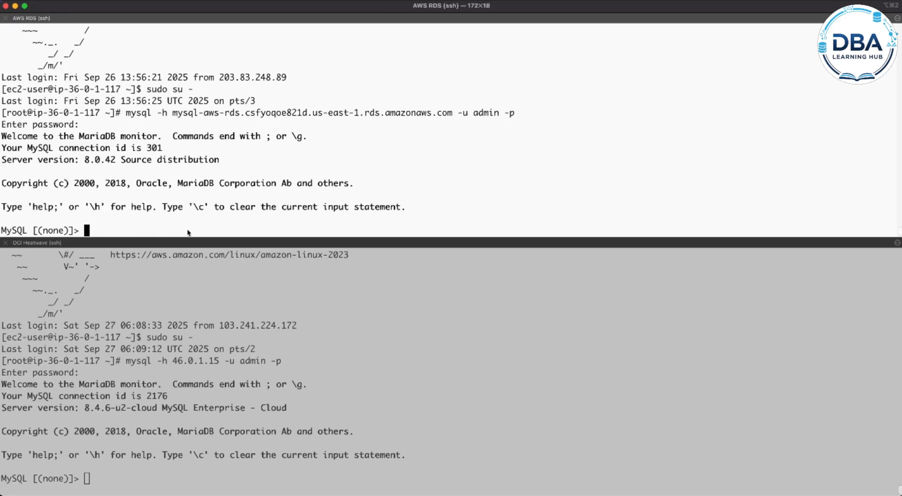
scroll(237, 164, "up", 4)
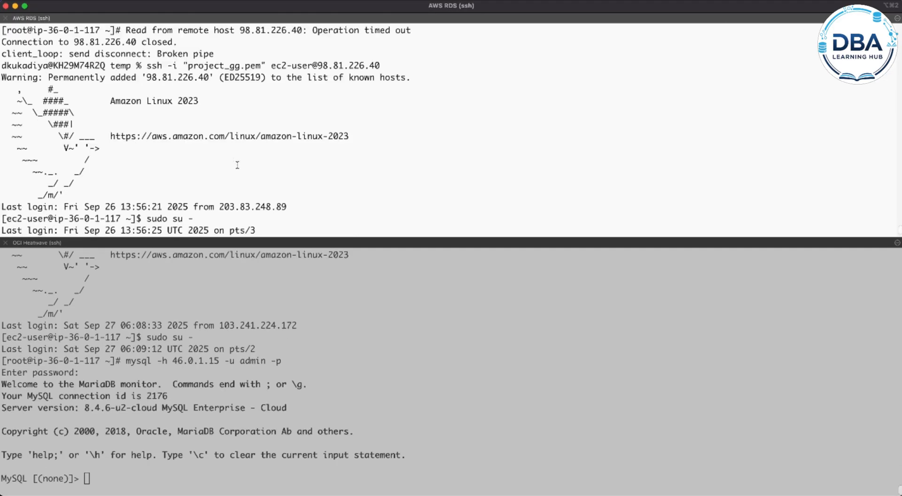
scroll(238, 164, "down", 20)
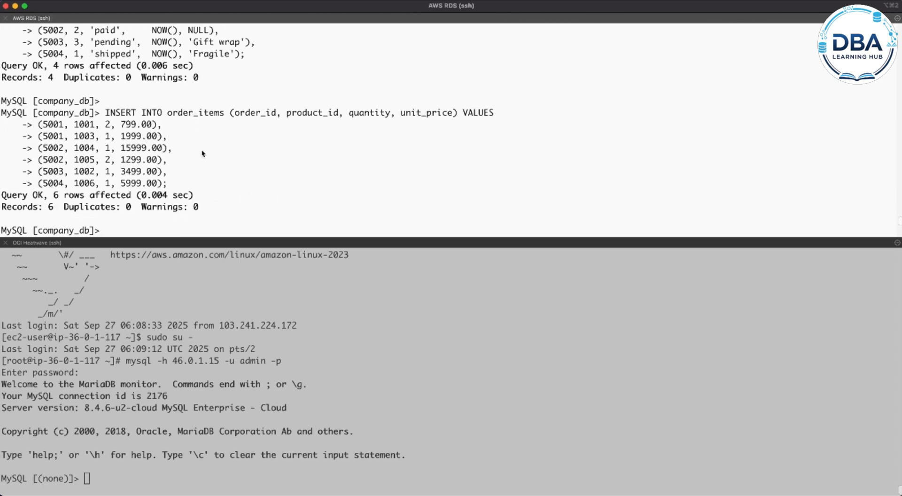
scroll(201, 149, "up", 4)
scroll(201, 159, "down", 12)
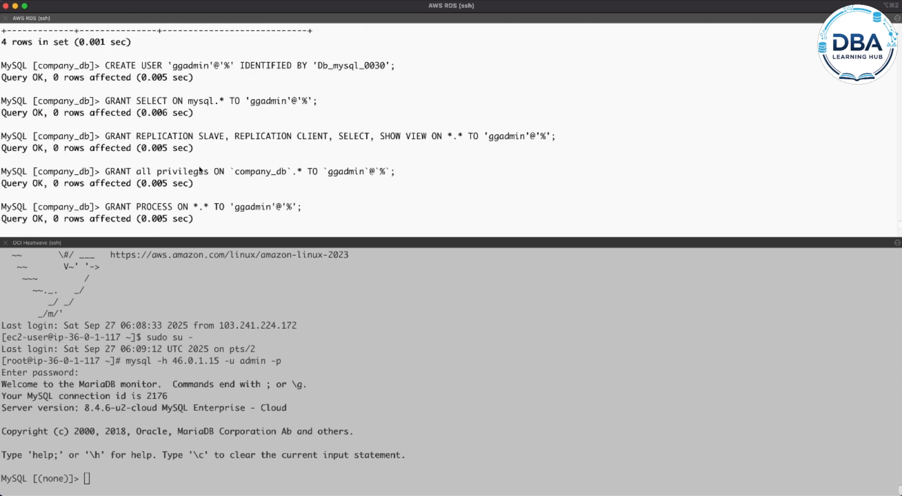
scroll(200, 169, "down", 2)
scroll(199, 169, "up", 6)
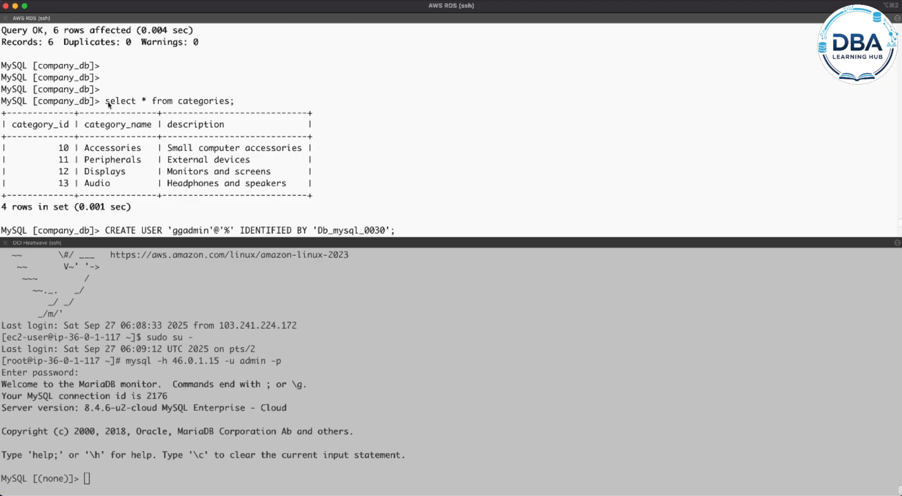
left_click_drag(106, 104, 235, 104)
key("super+c")
scroll(369, 141, "down", 1)
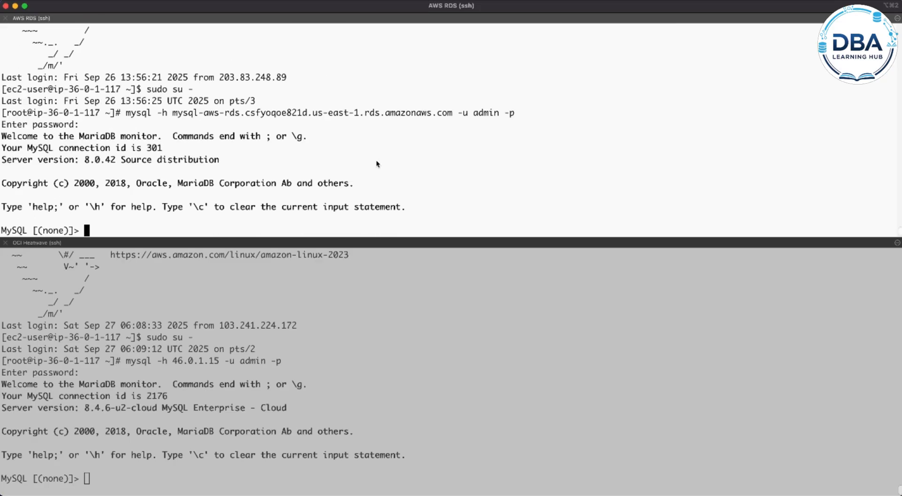
type("use company_db;")
key("Return")
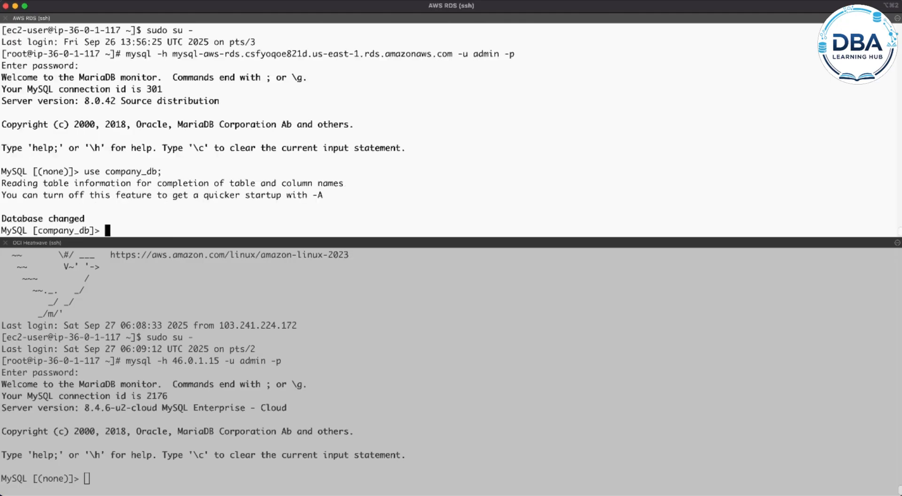
type("select * from categories;")
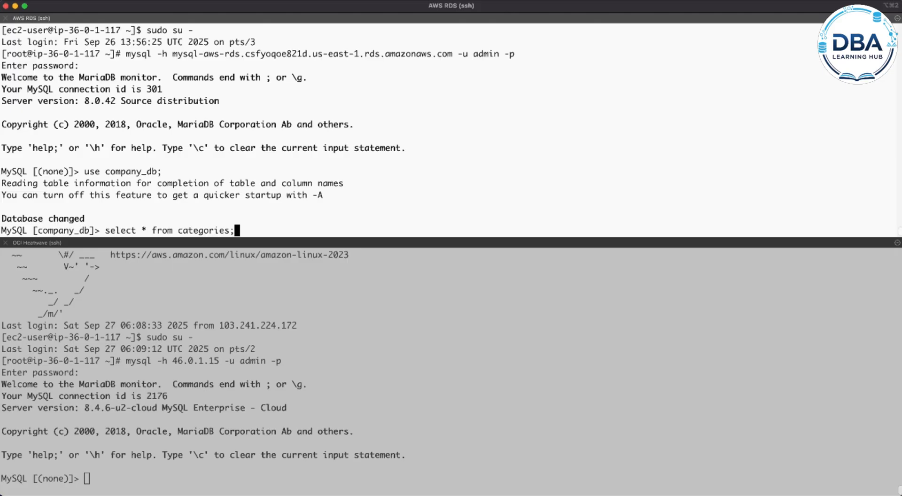
key("Return")
Run the same company_db categories query on the OCI HeatWave target, which returns an empty set
left_click(498, 377)
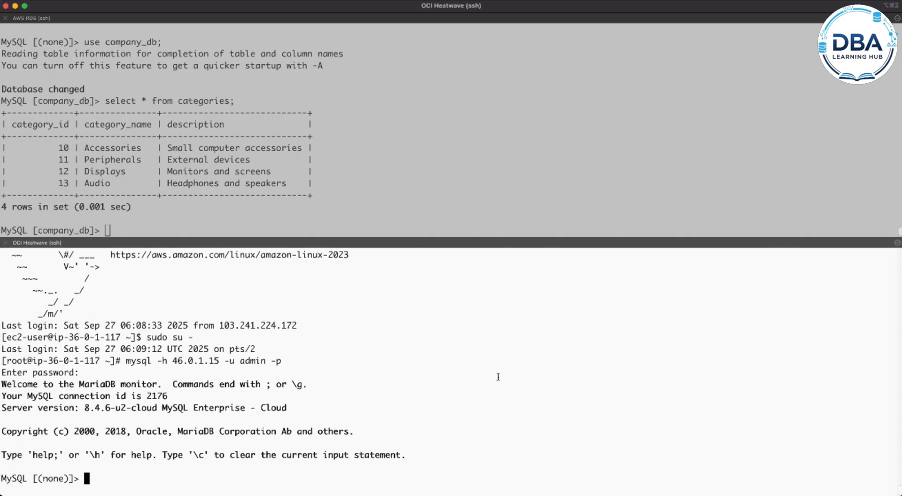
type("use company")
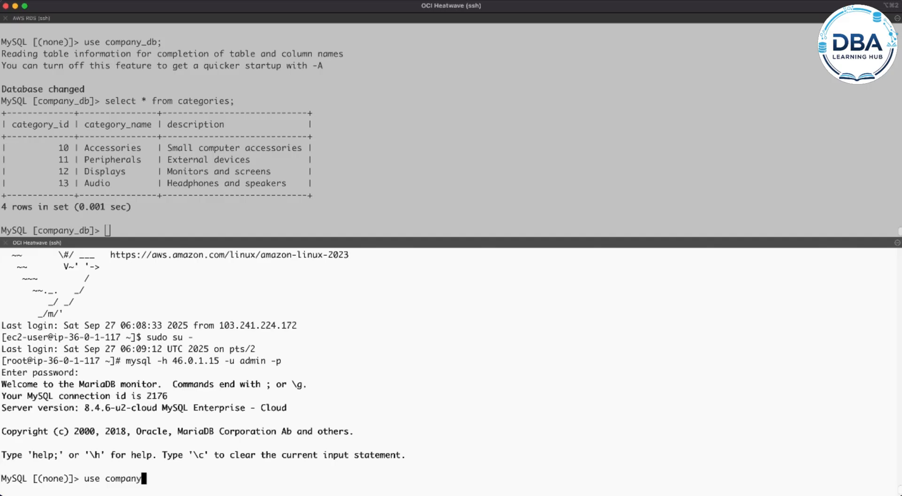
type("_db;")
key("Return")
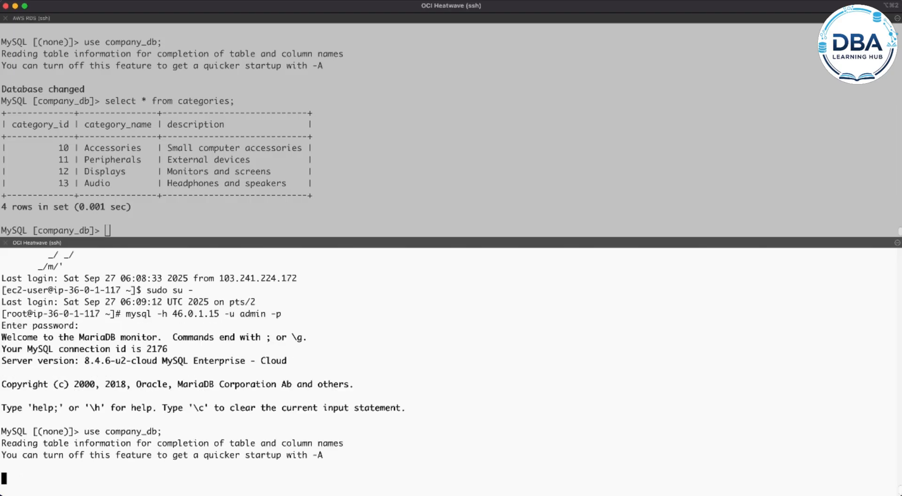
key("super+v")
key("Return")
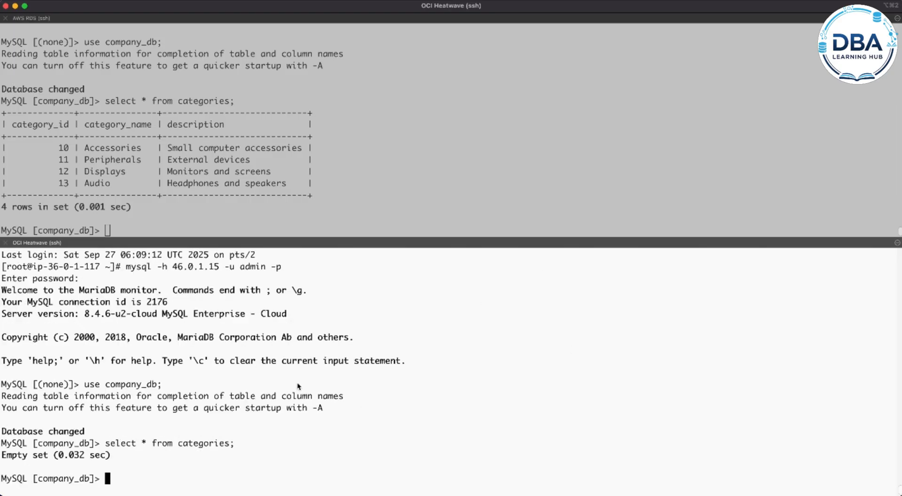
left_click(175, 207)
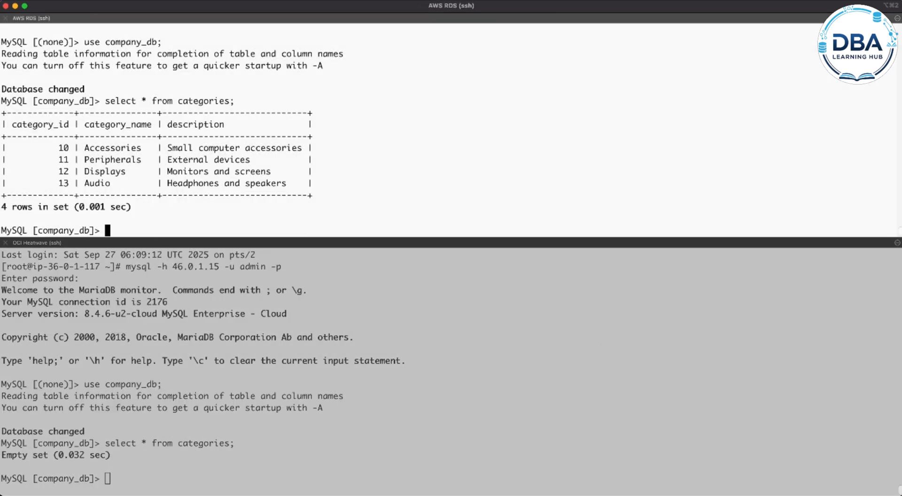
key("super+Tab")
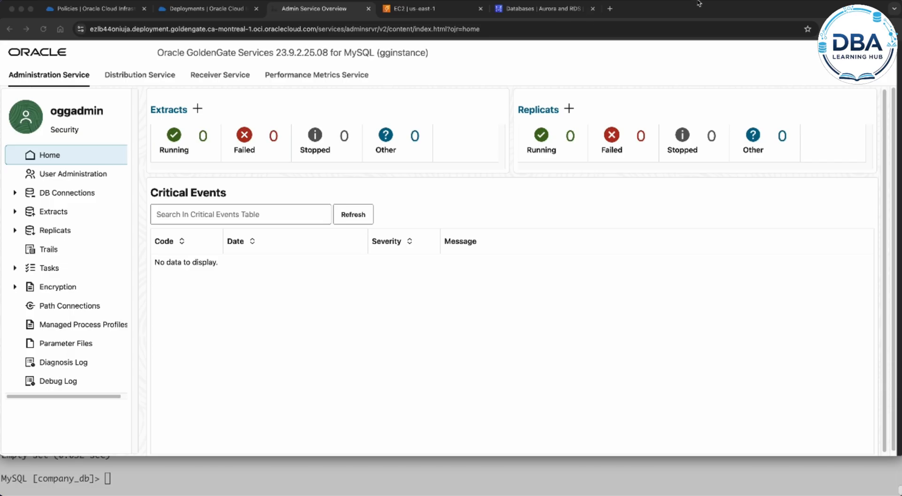